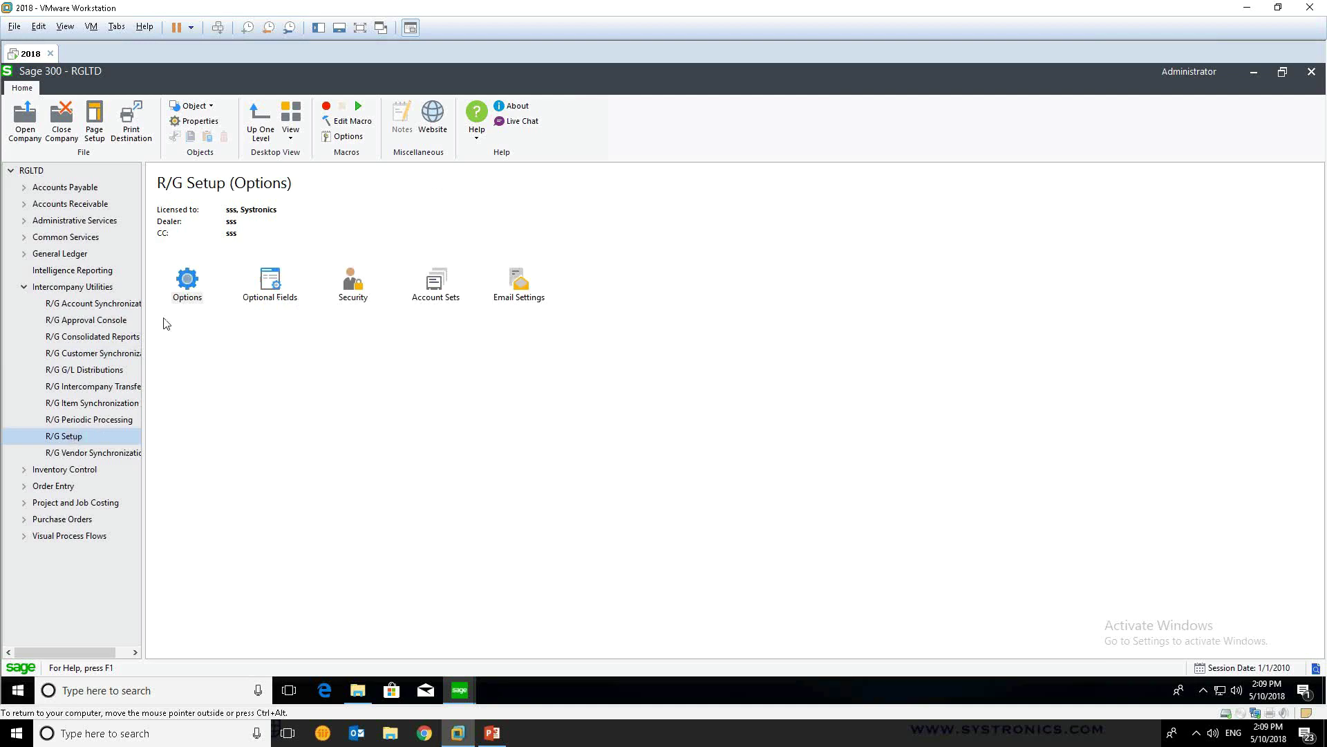
- Open the R/G Options of RGLTD and display the customer synchronization settings
double_click(188, 286)
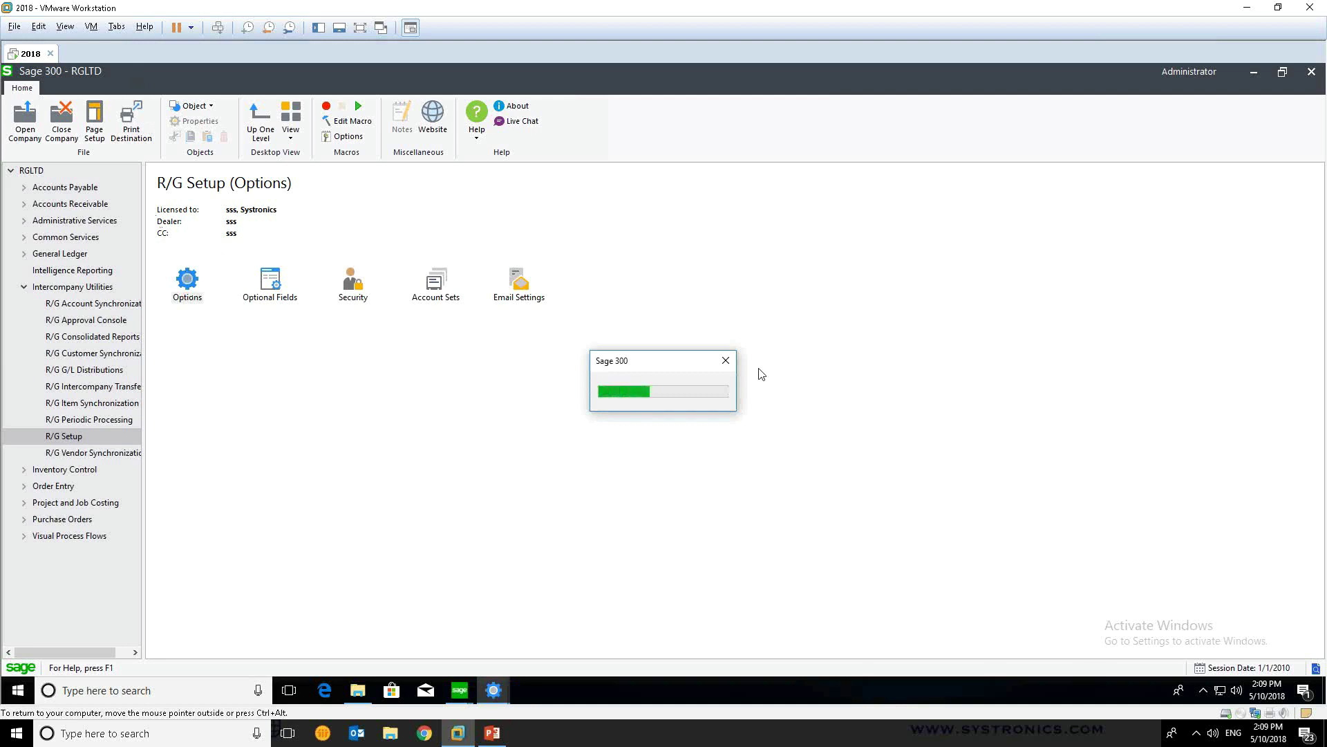
mouse_move(493, 692)
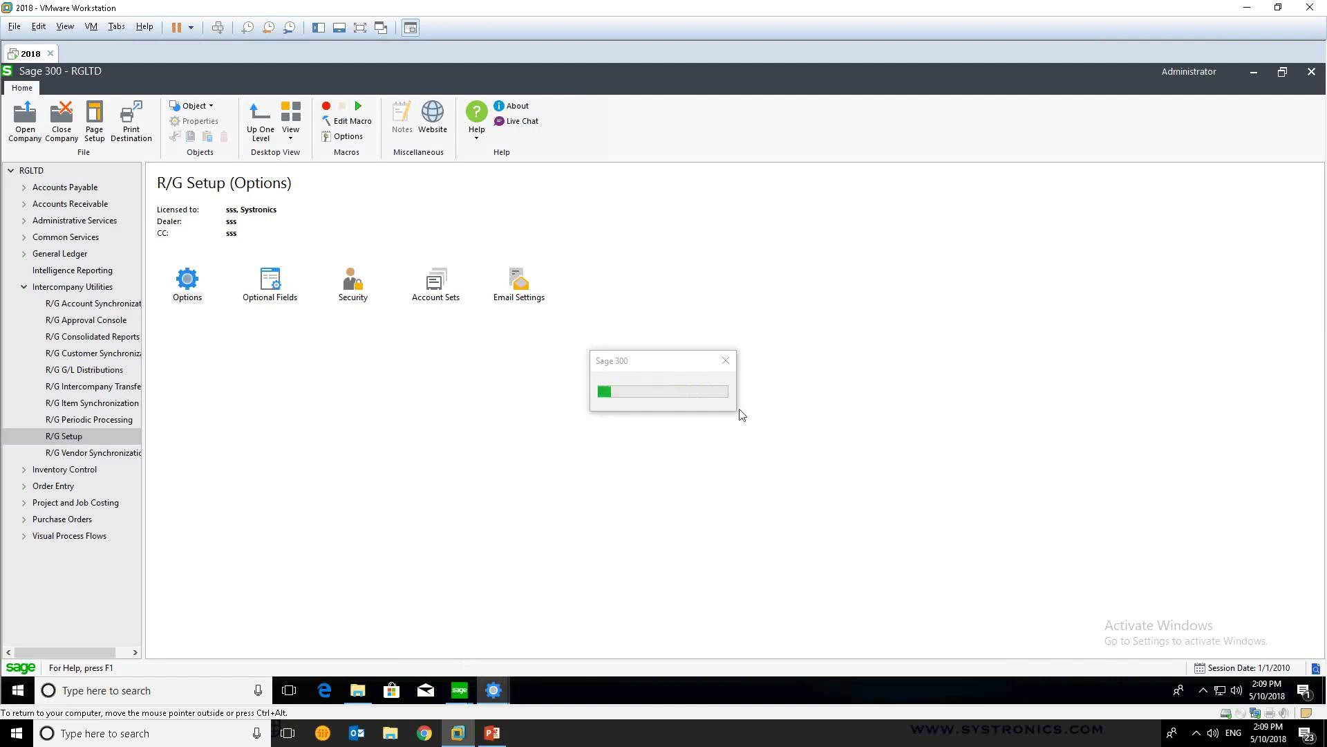
left_click_drag(658, 229, 526, 238)
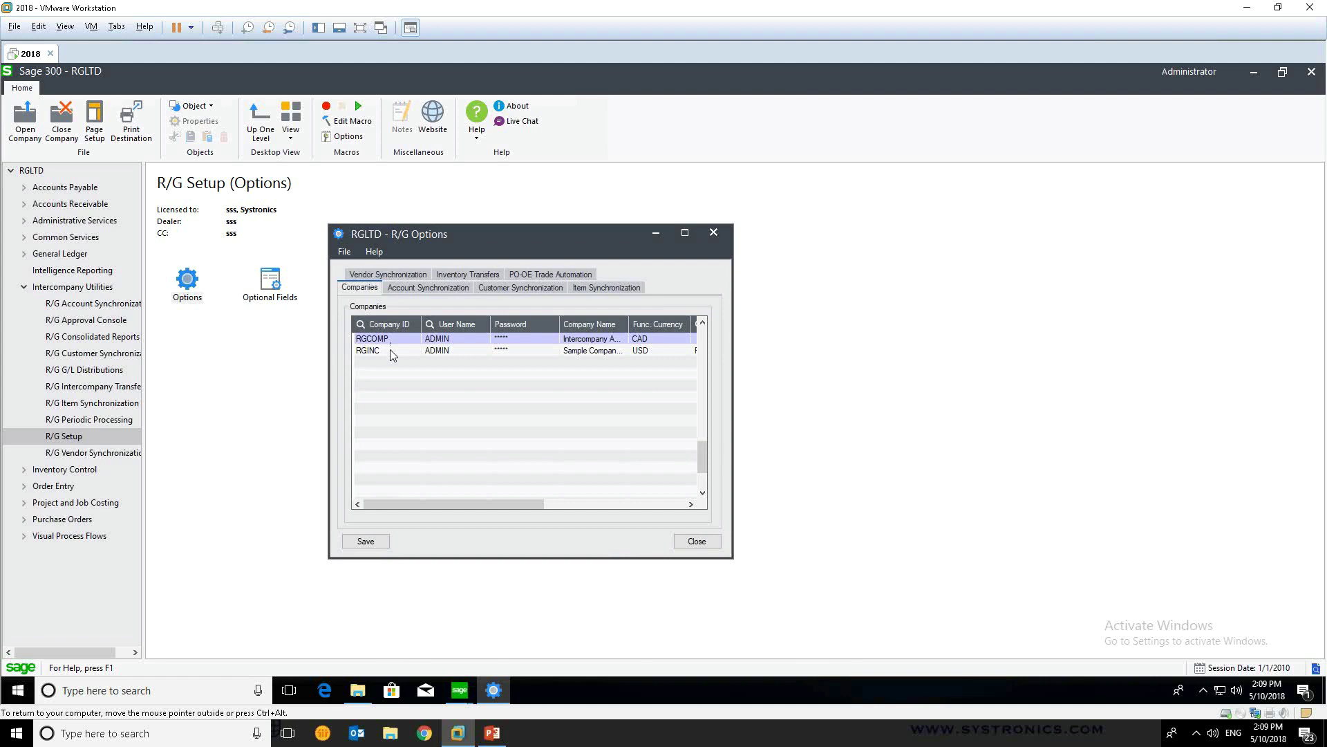
left_click(503, 289)
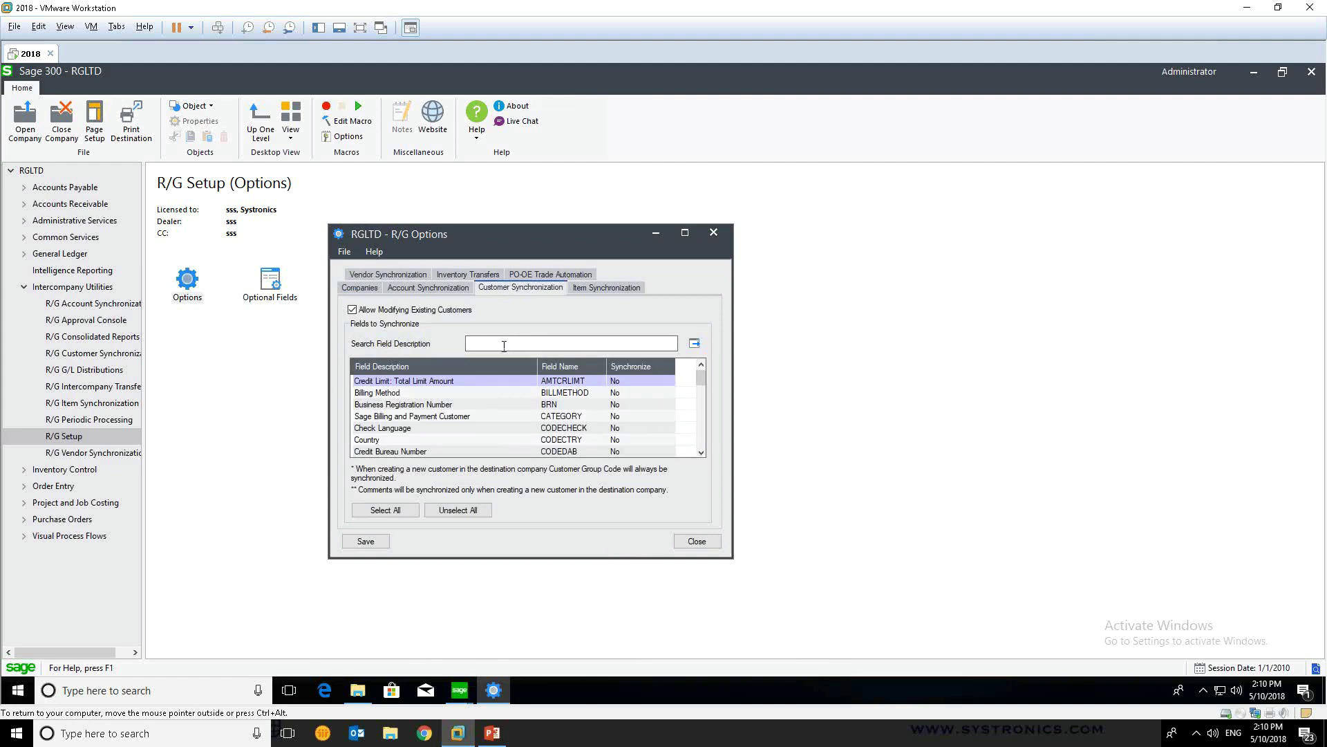
- Search the field descriptions for "name" and set the Customer Name field to synchronize
left_click(502, 351)
type("name,")
left_click(694, 343)
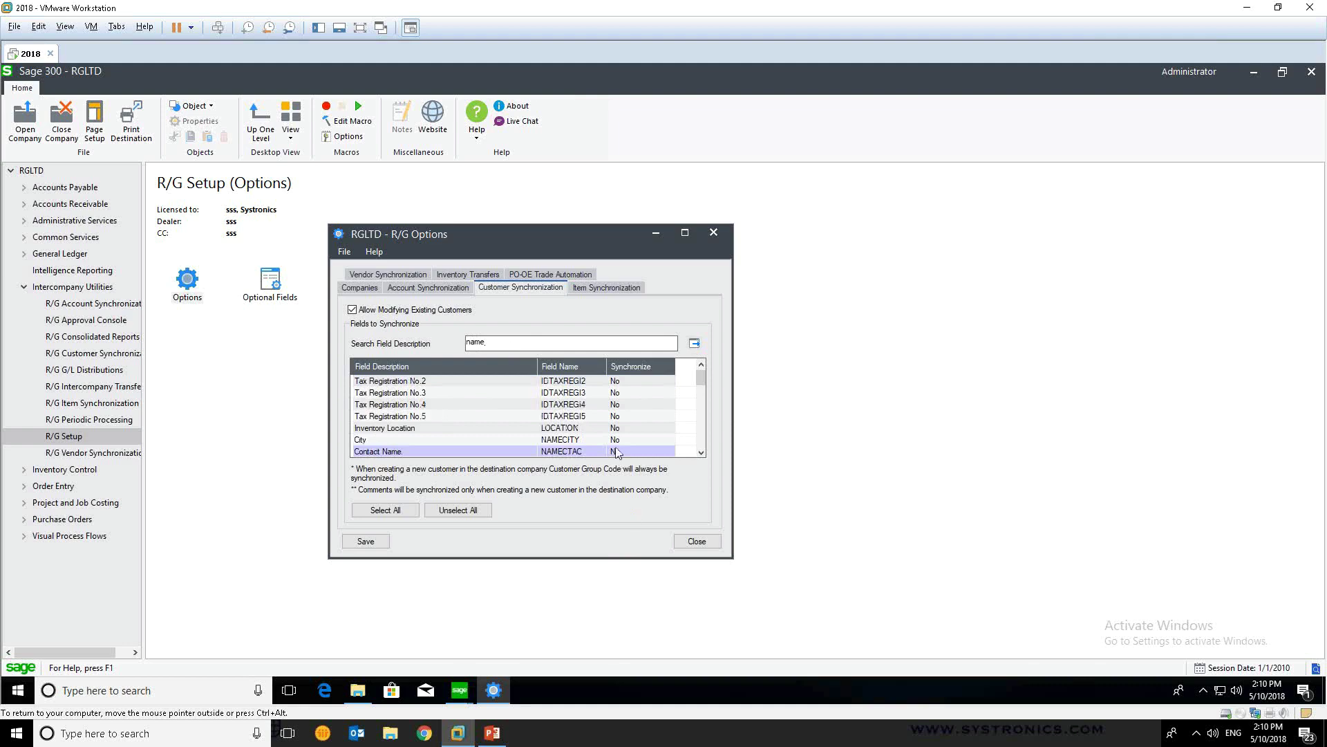
left_click(695, 342)
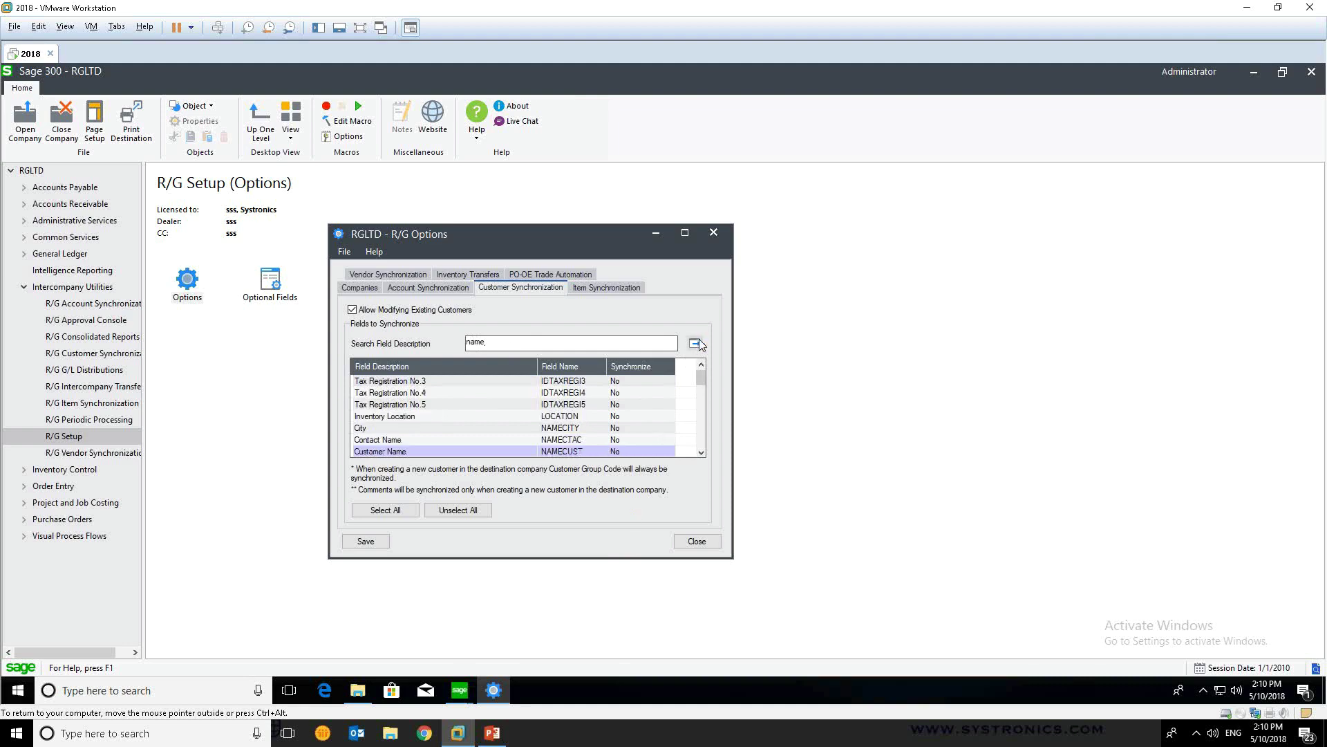
double_click(641, 452)
- Search the field descriptions for "group" and set the Group Code field to synchronize
left_click(502, 343)
type("g")
key("Return")
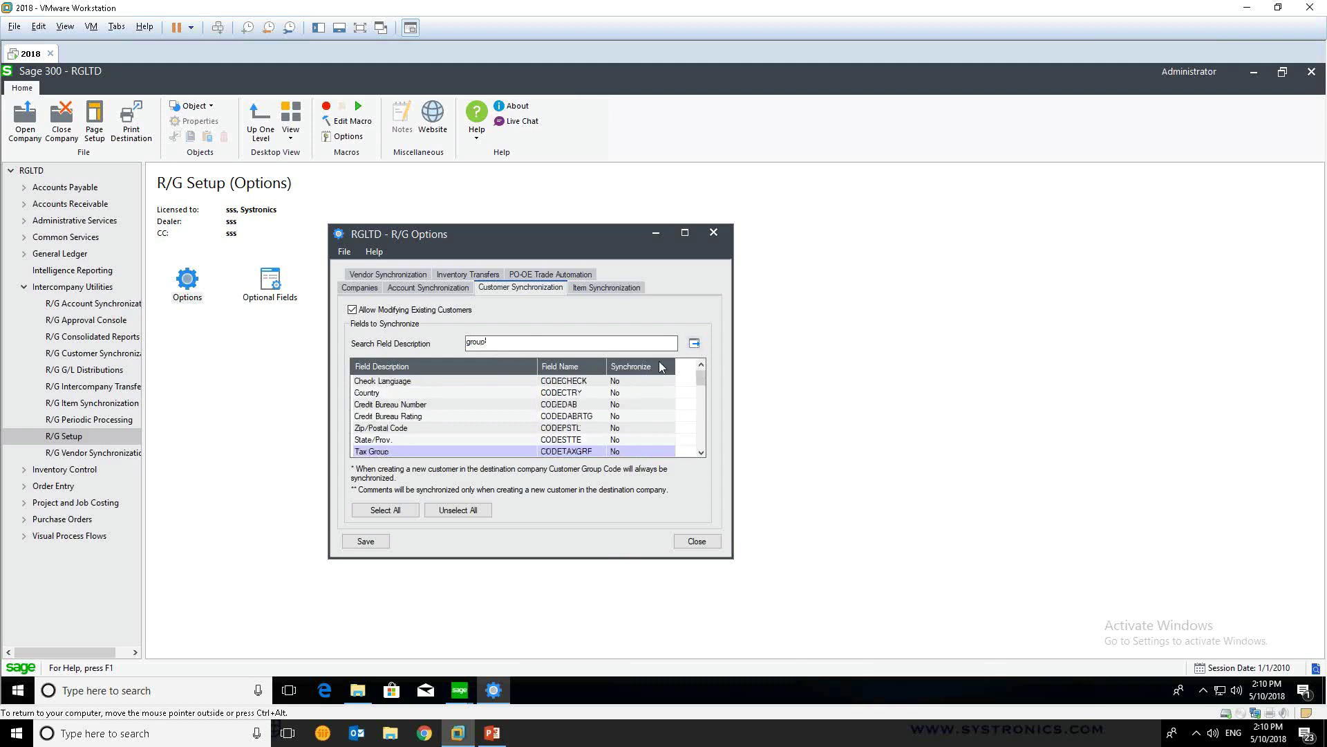
left_click(694, 344)
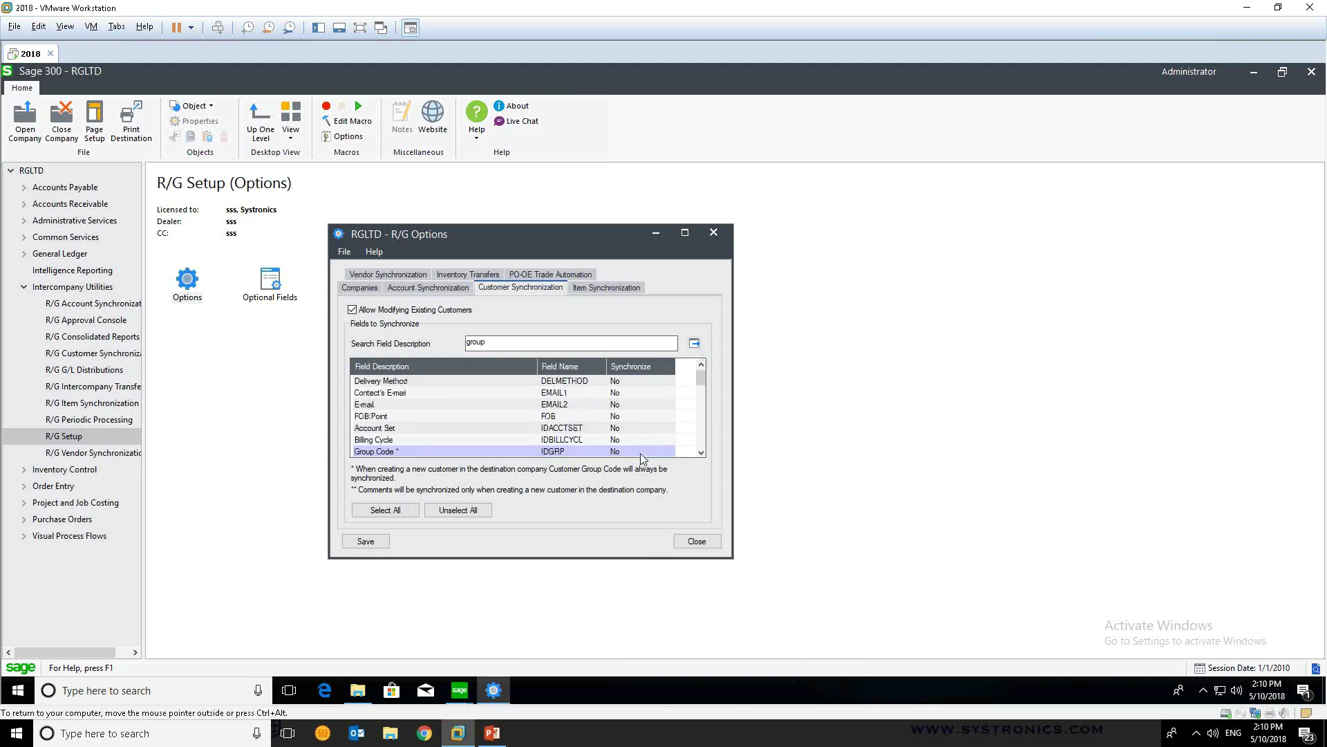
double_click(636, 452)
- Search for "address", set Address Lines 1 to 4 to synchronize, then save and close the options
double_click(480, 344)
type("address")
left_click(695, 344)
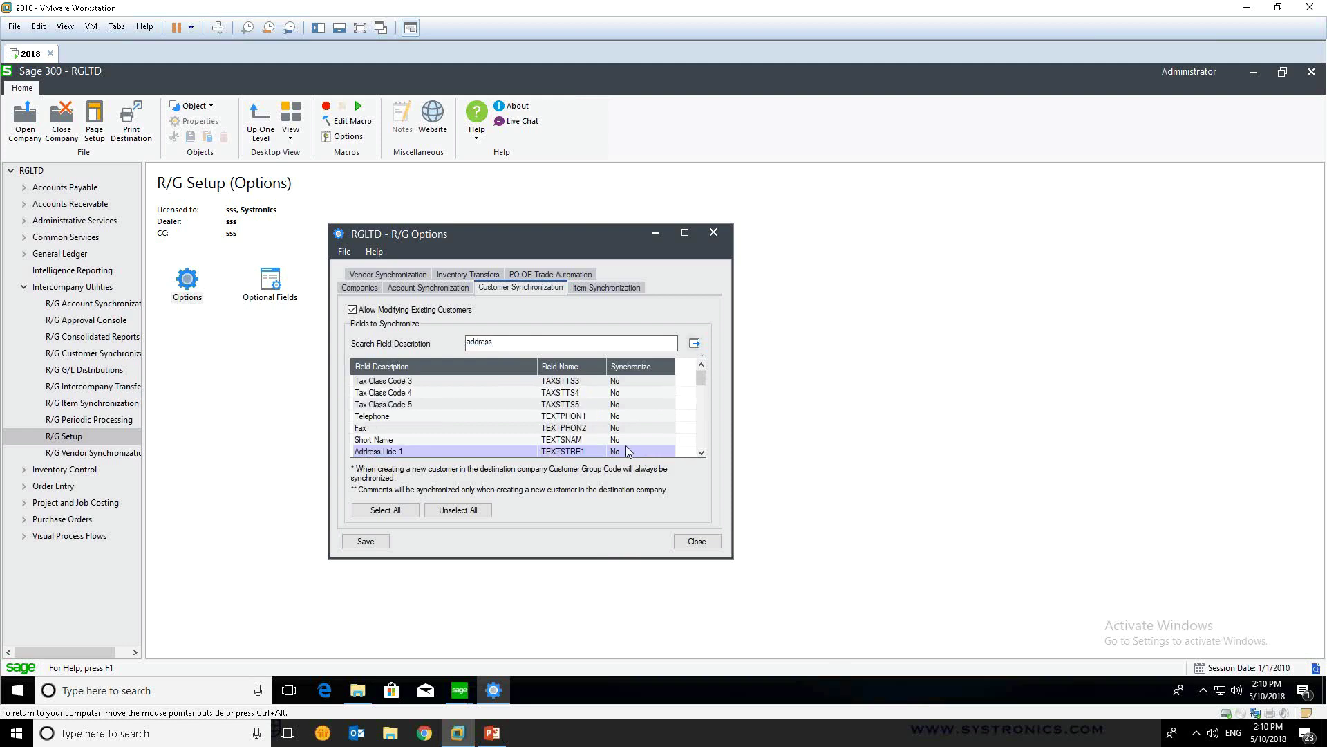
left_click(632, 451)
scroll(698, 455, "down", 1)
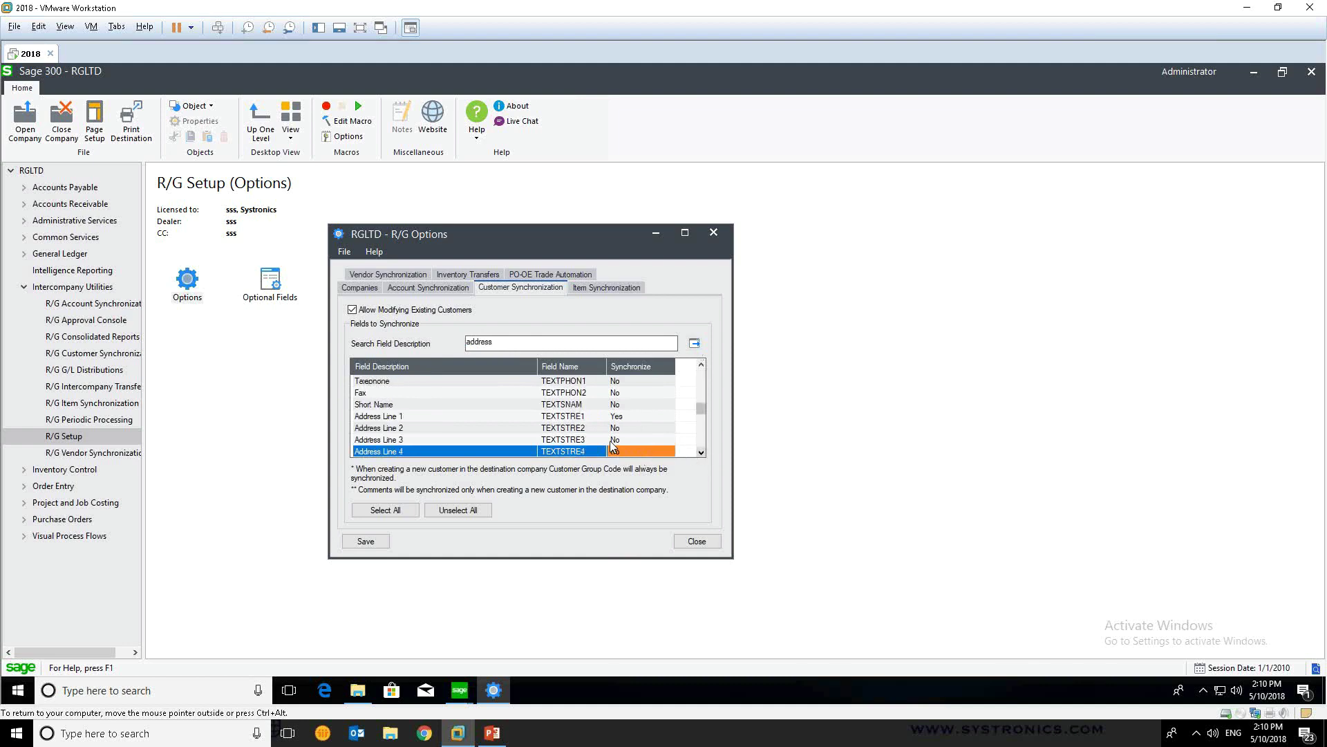
double_click(627, 427)
double_click(625, 441)
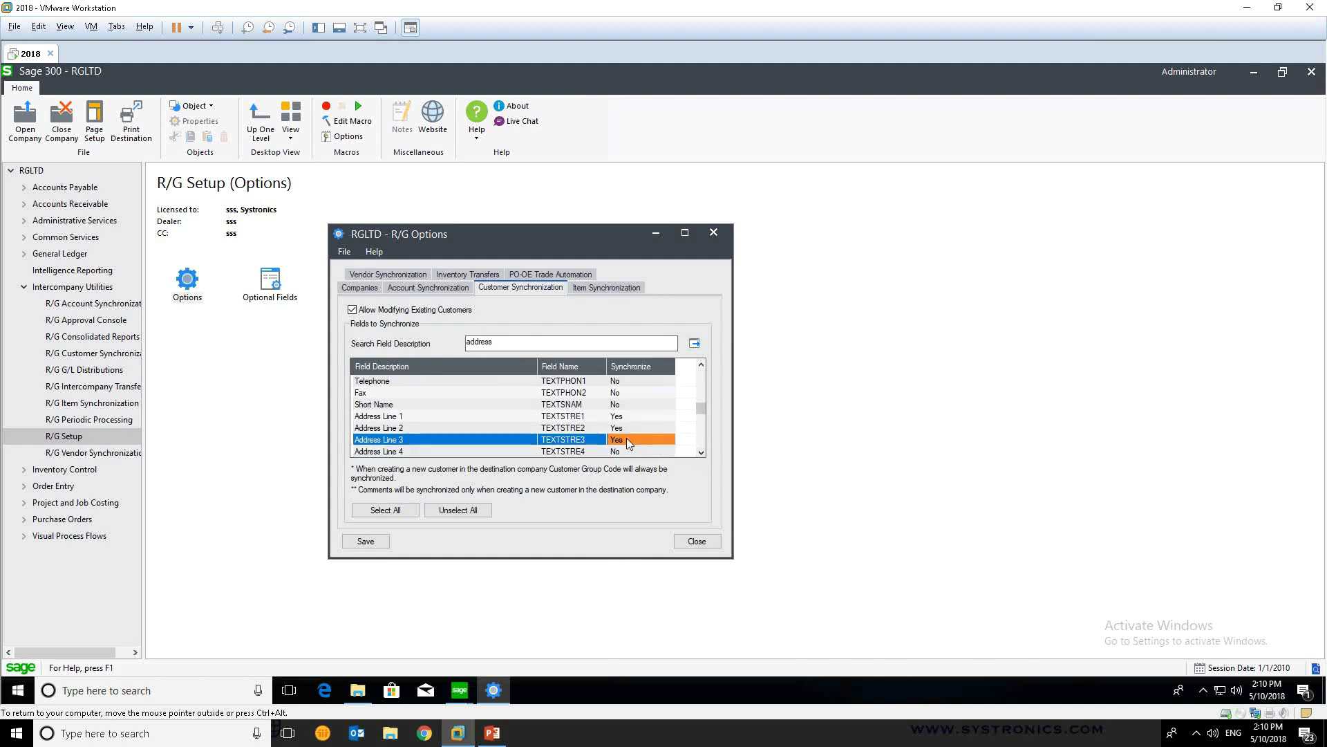
double_click(626, 451)
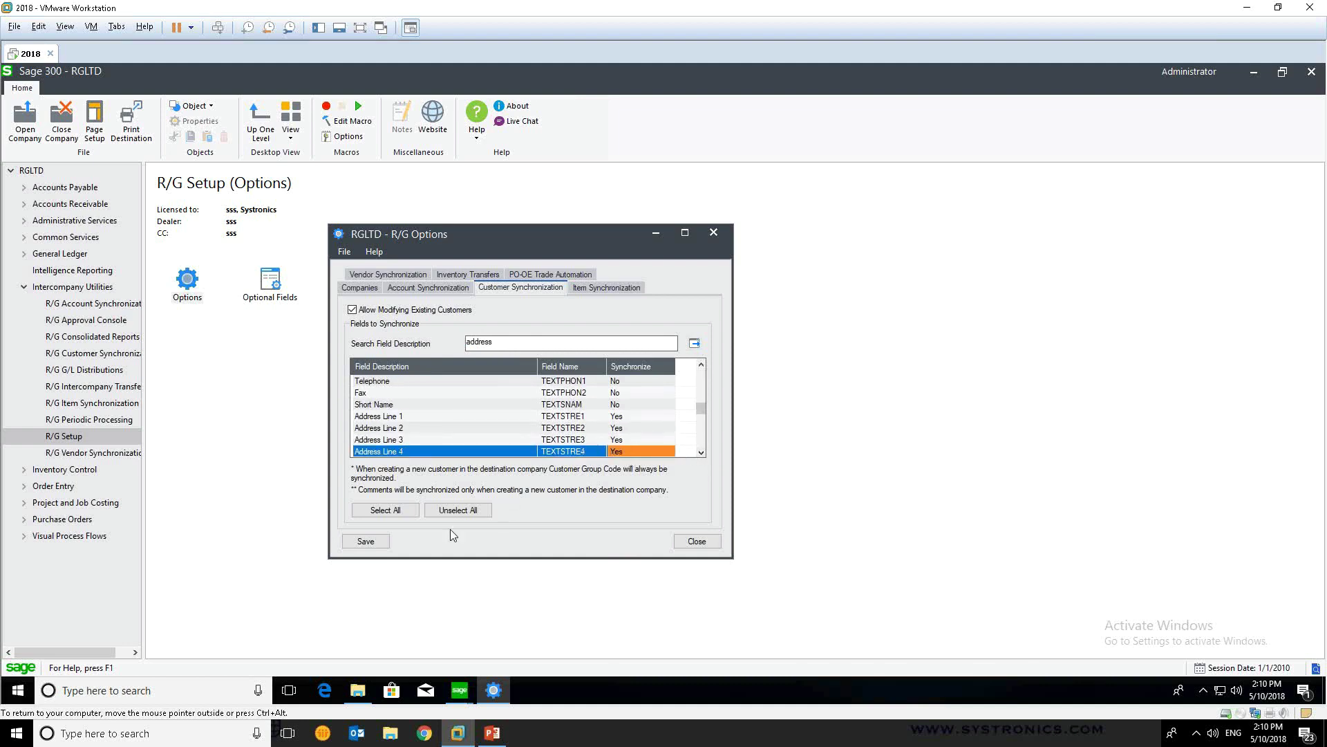
left_click(364, 541)
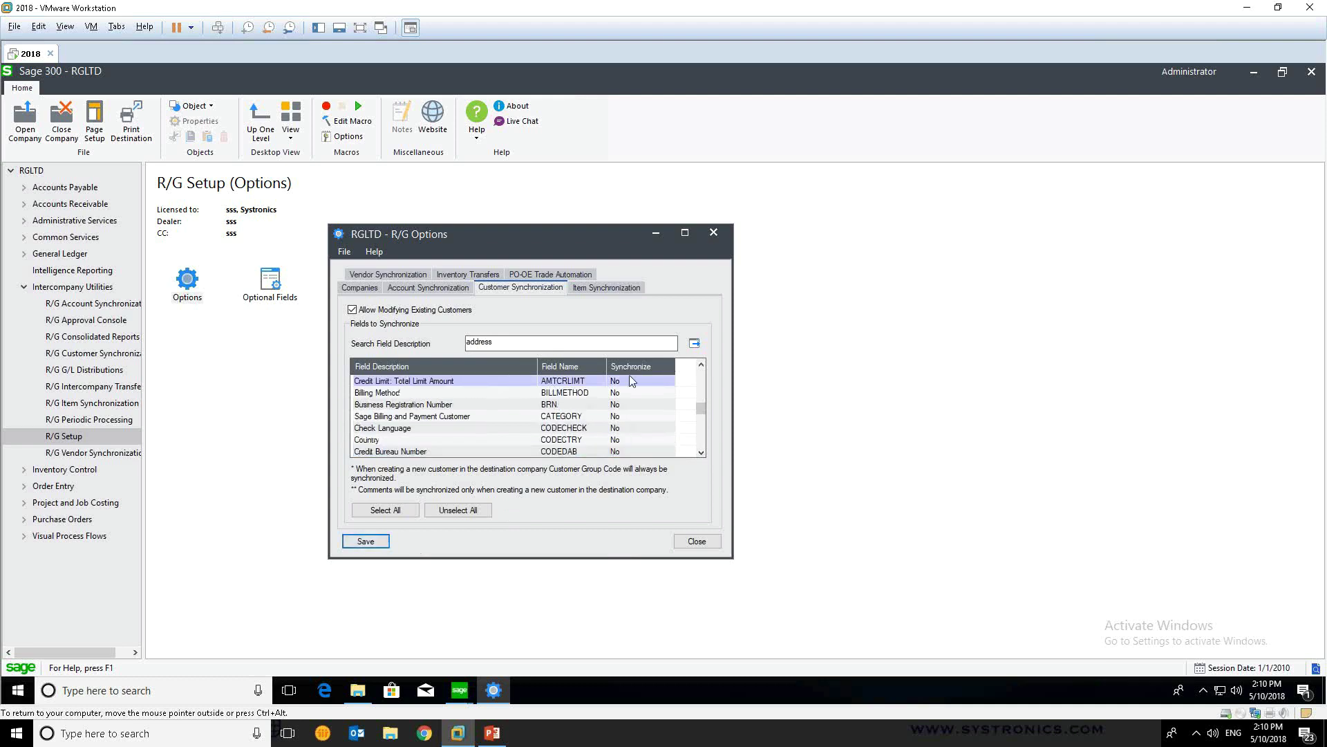
left_click(723, 231)
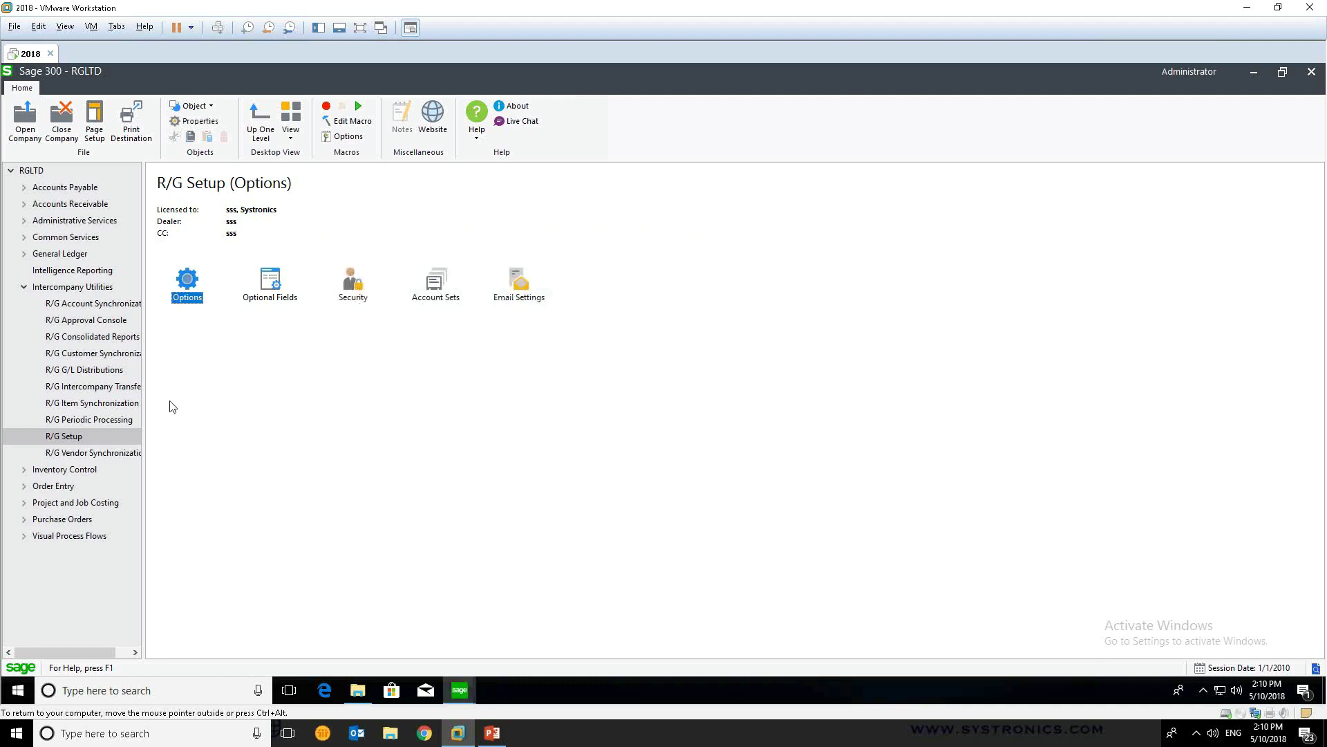
- Open Customers under R/G Customer Synchronization and load the customer record by its customer number
left_click(114, 354)
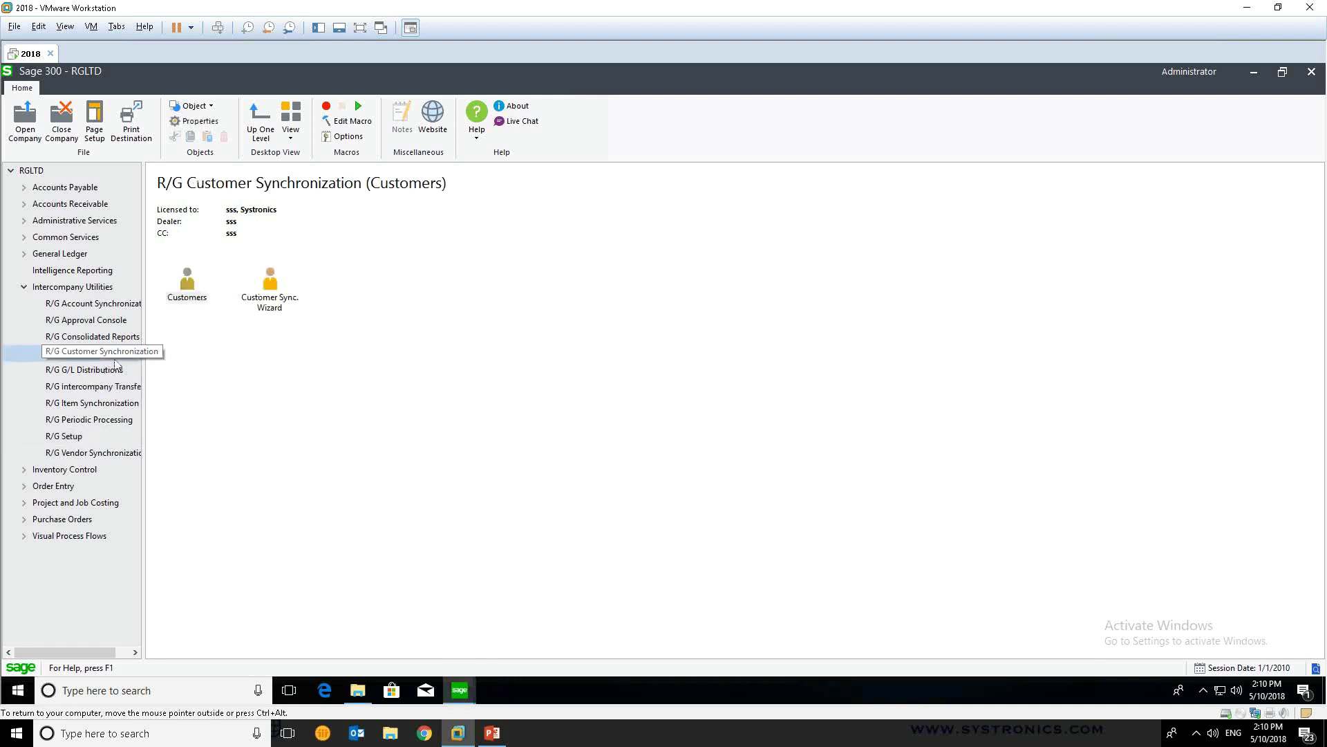
double_click(188, 289)
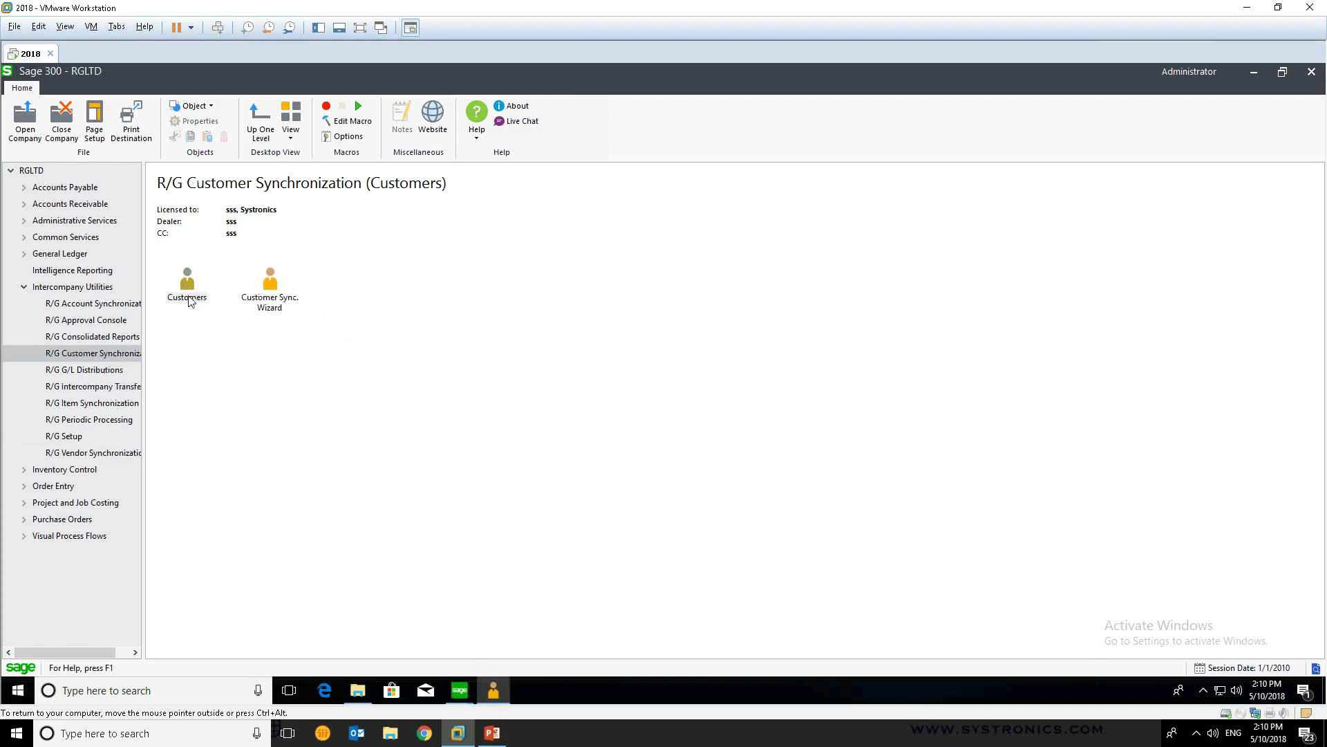
mouse_move(493, 689)
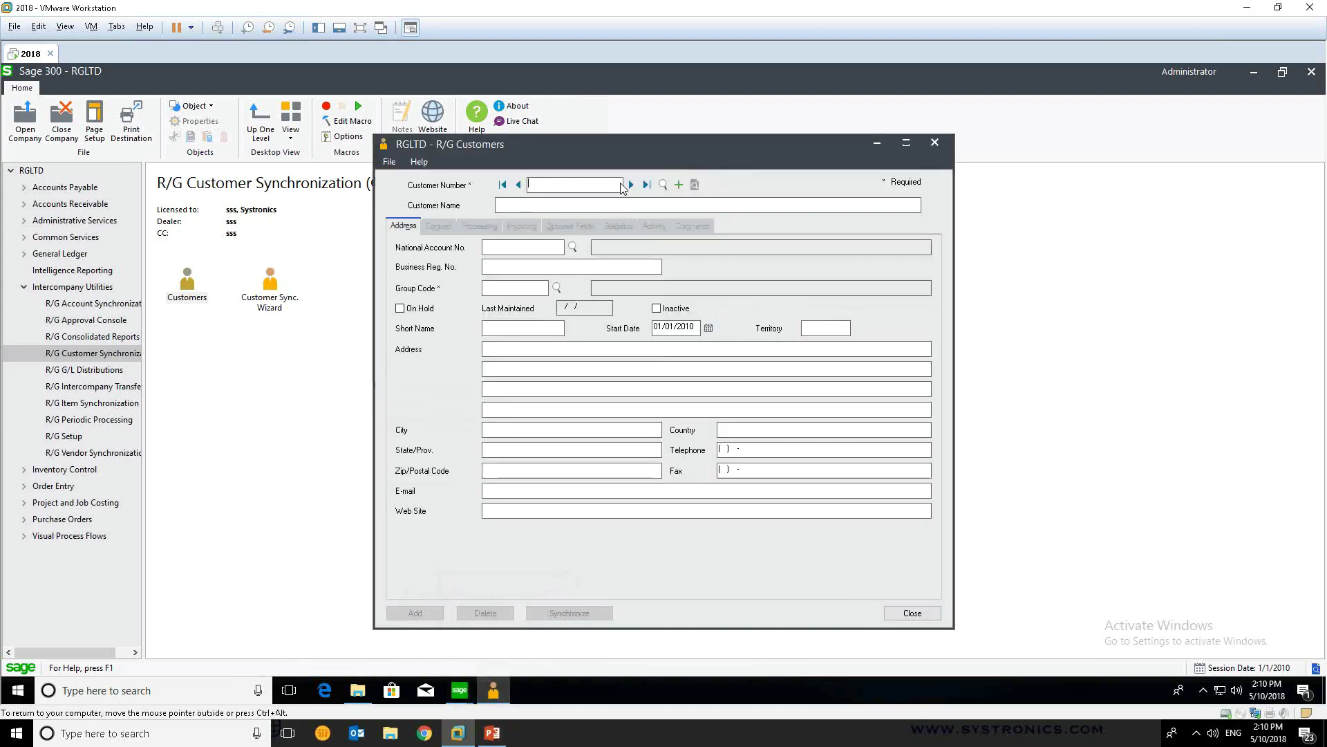
type("1010")
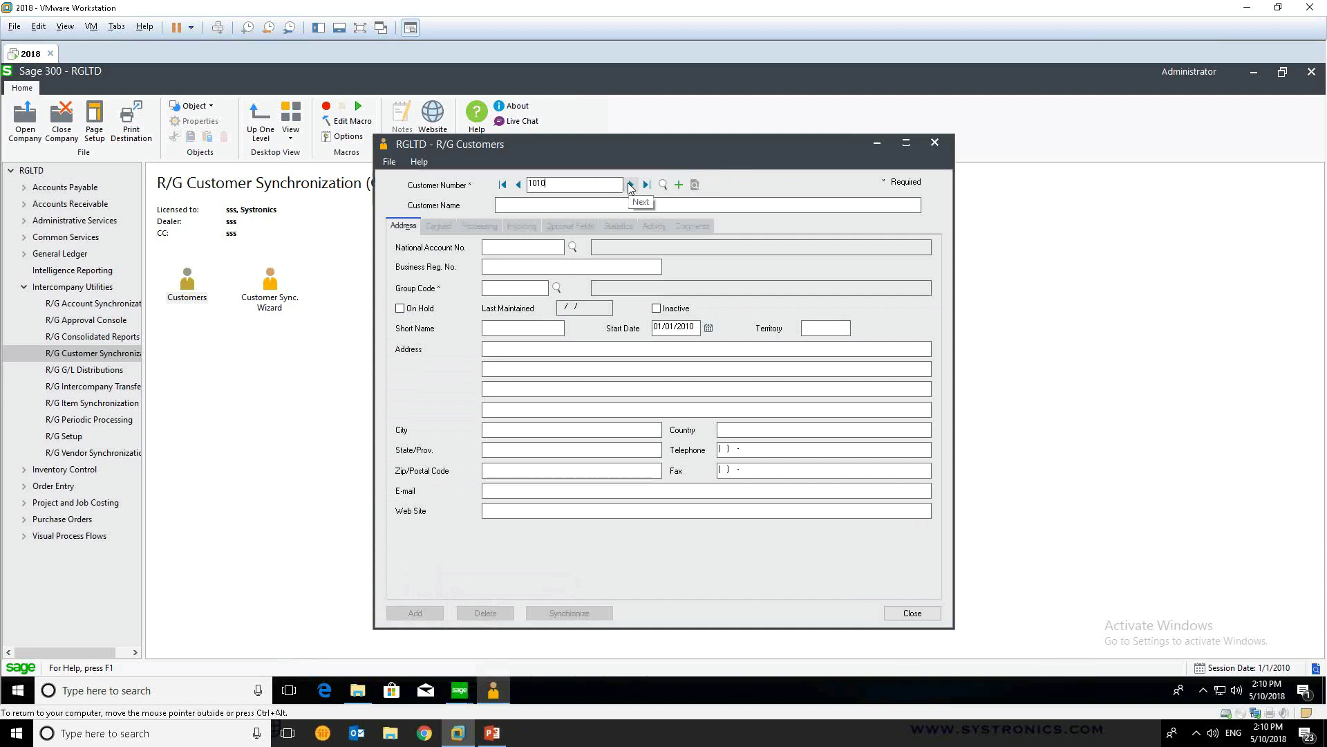
left_click(630, 185)
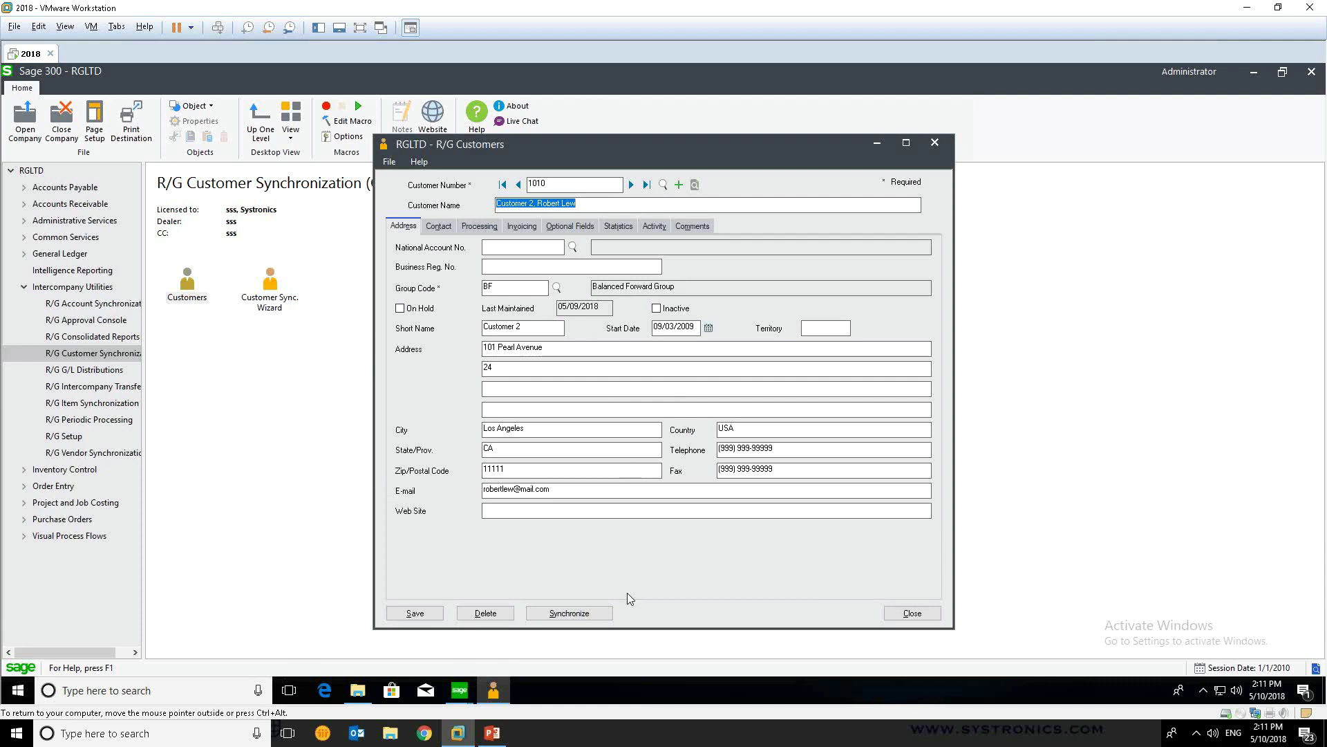
- Start synchronization for this customer, retrieve the destination companies and select RGINC
left_click(583, 613)
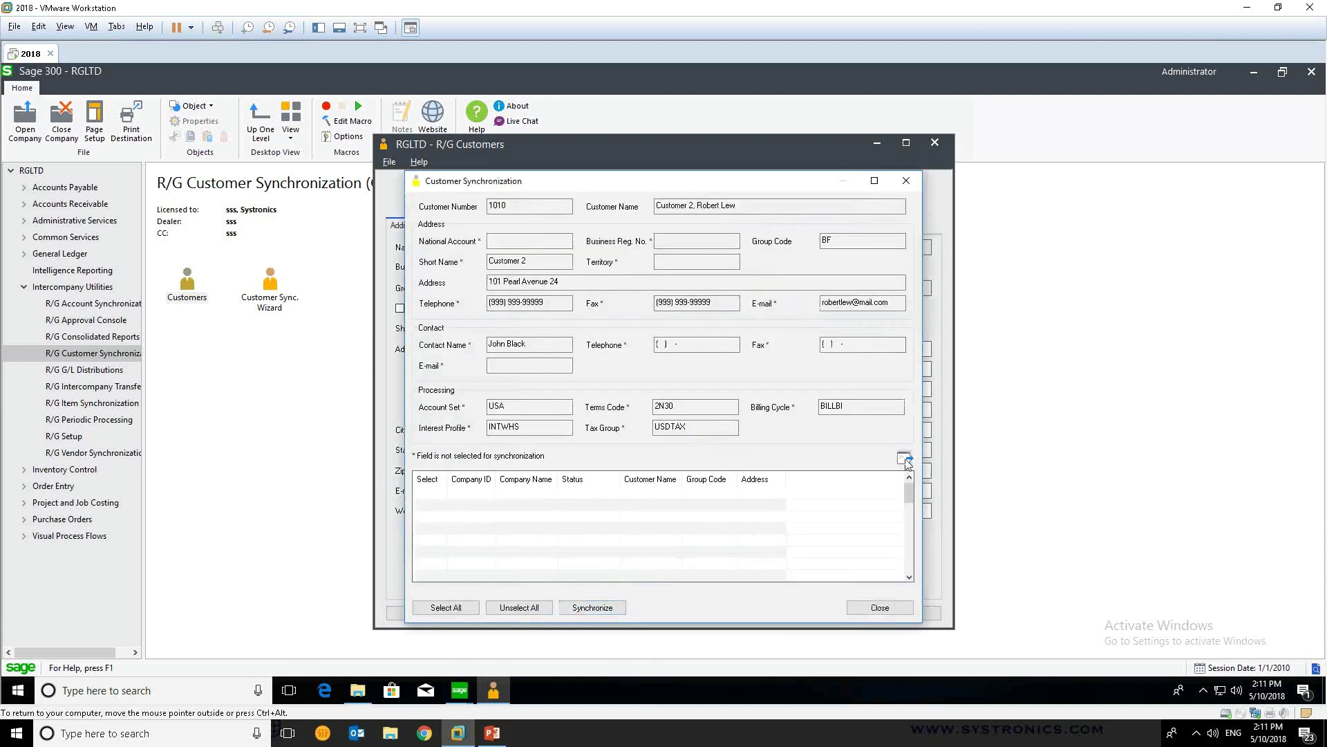
left_click(905, 458)
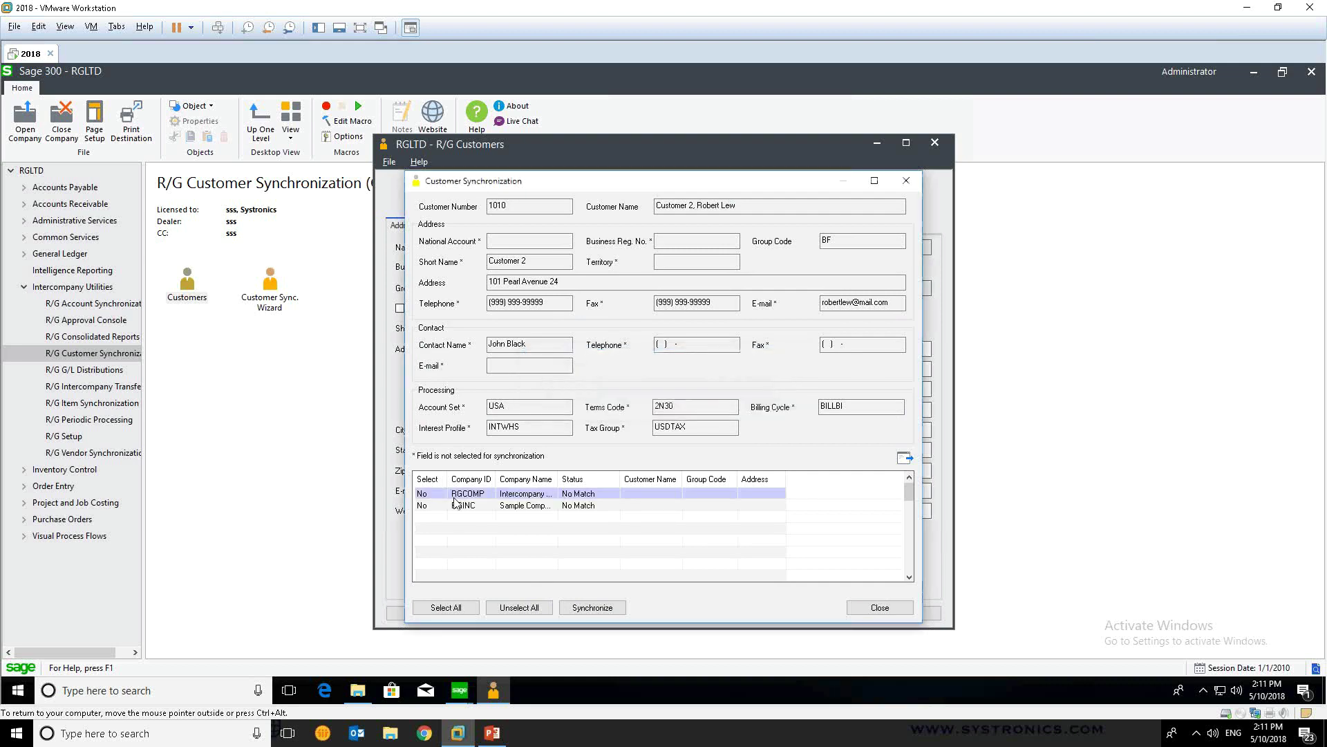
left_click(431, 506)
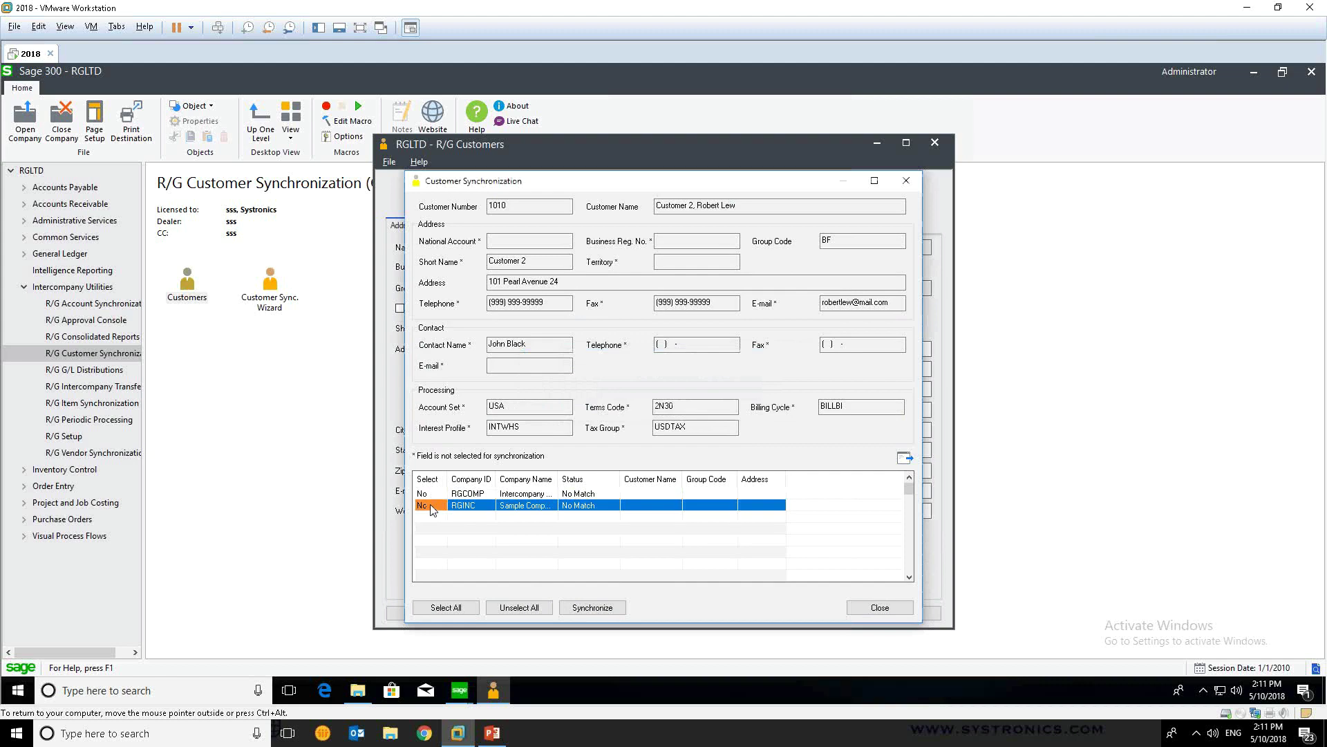
double_click(430, 507)
left_click(588, 507)
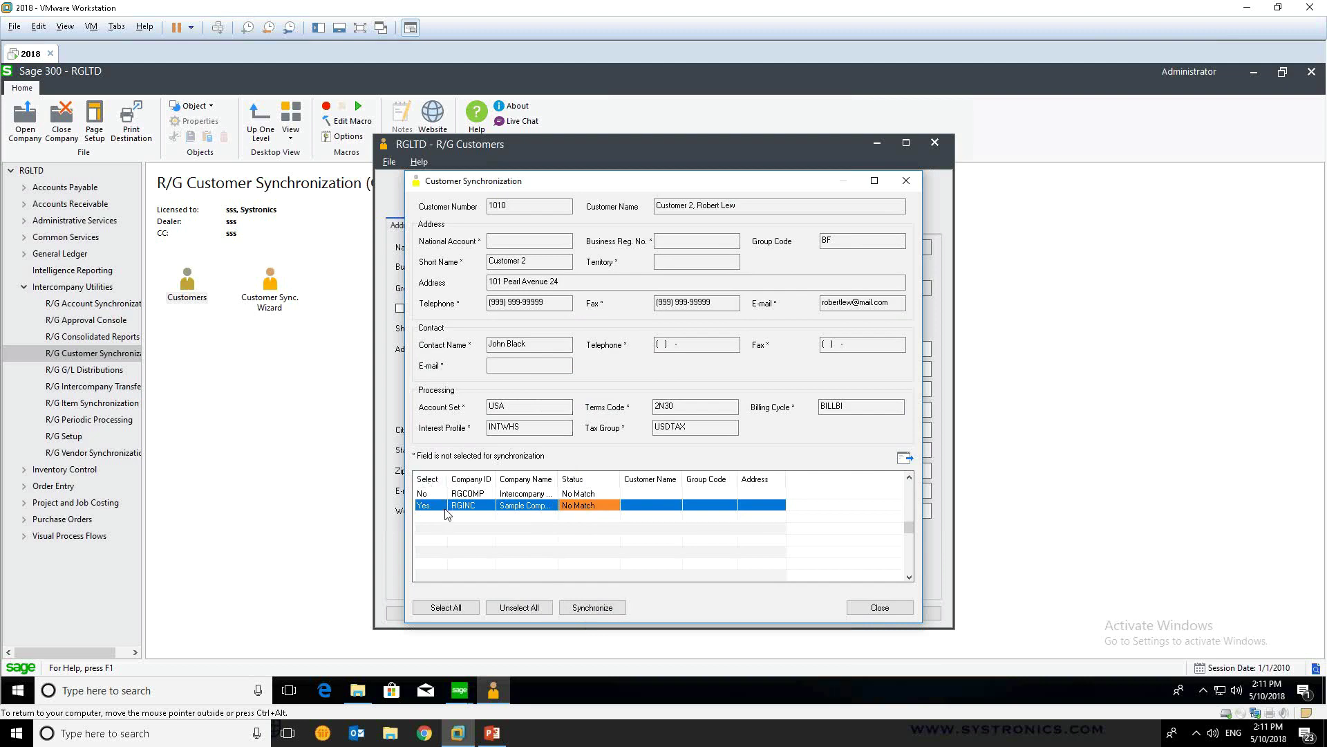
- Synchronize the customer to RGINC, check that company's status and close the Customer Synchronization window
left_click(589, 614)
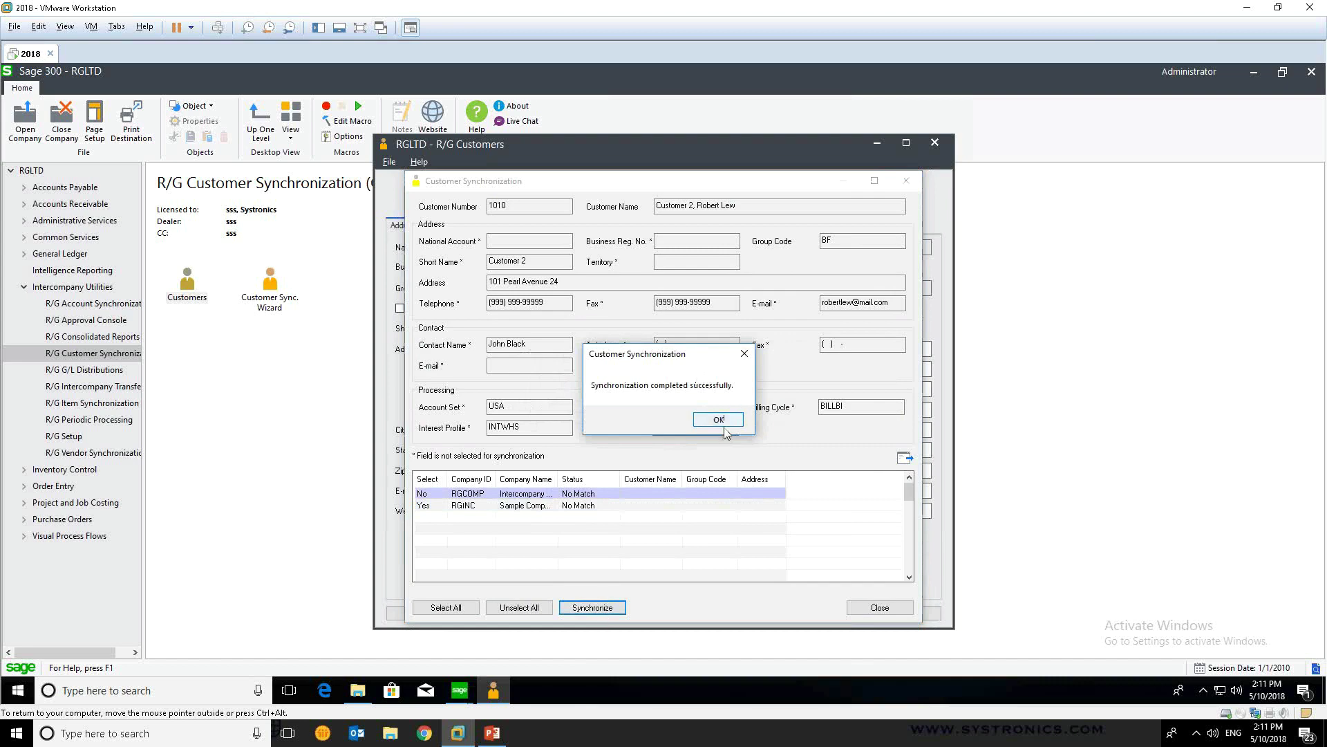
left_click(744, 355)
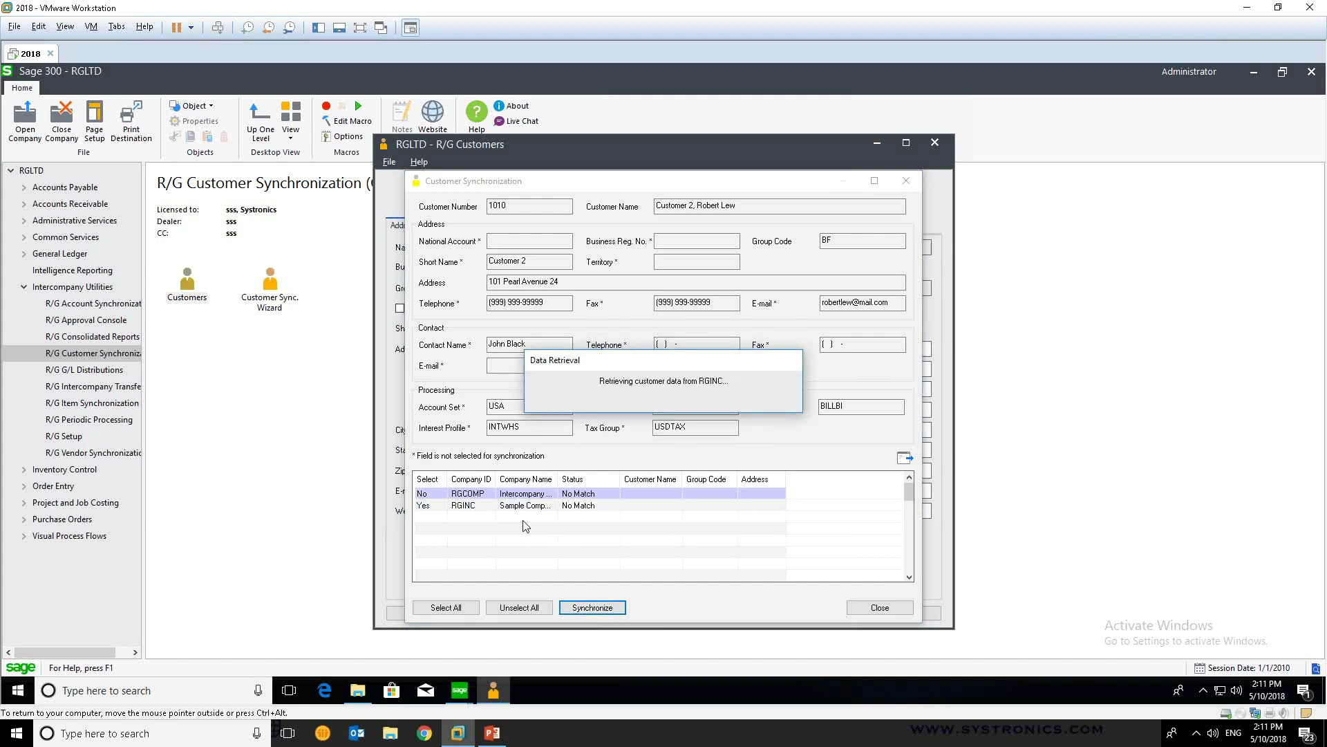
left_click(615, 507)
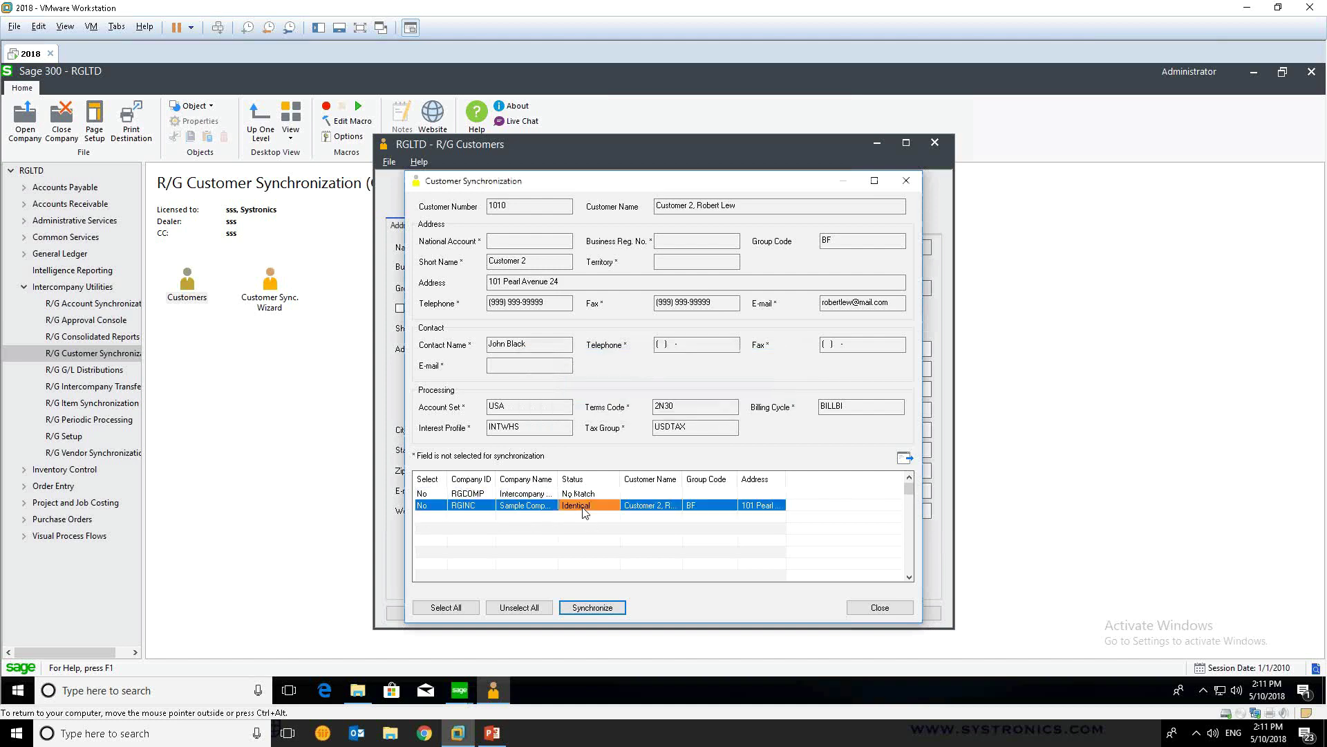
left_click(906, 181)
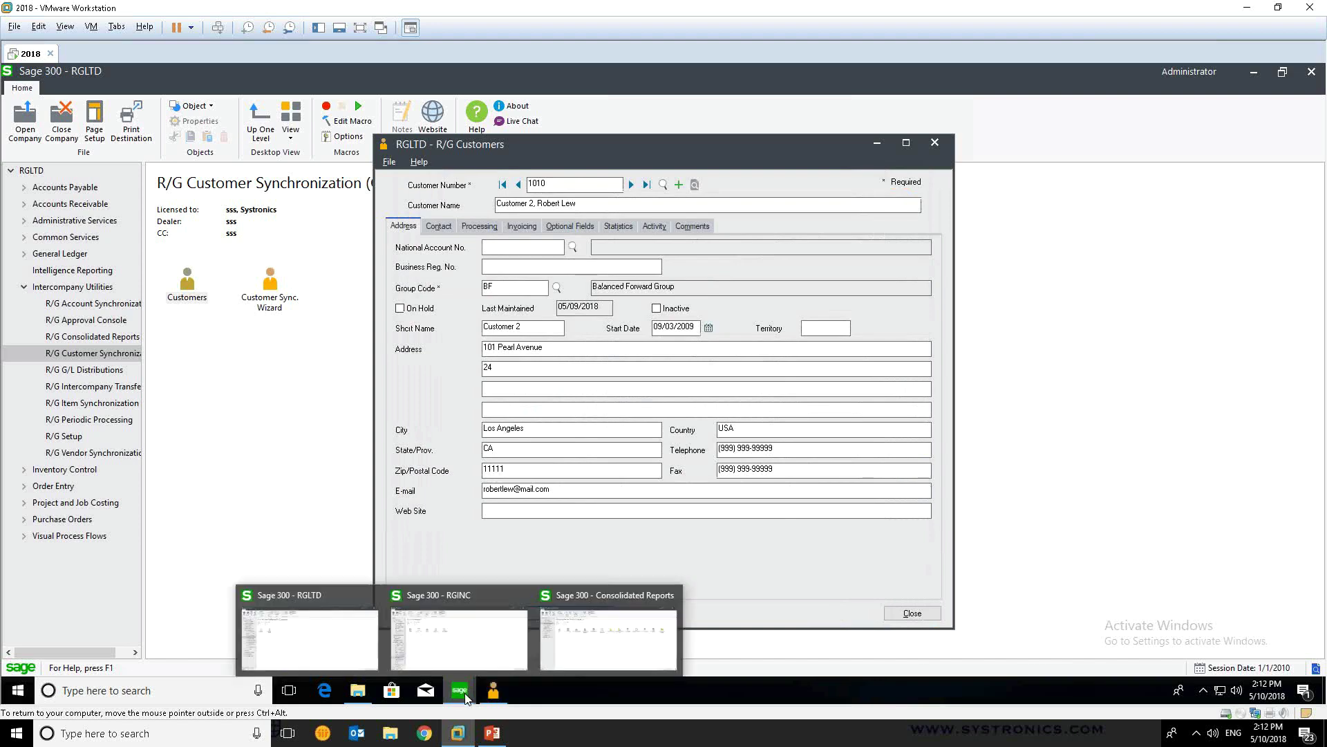
- Switch to the RGINC company and open the synchronized customer in A/R Customers by its customer number
left_click(321, 630)
mouse_move(459, 684)
left_click(462, 643)
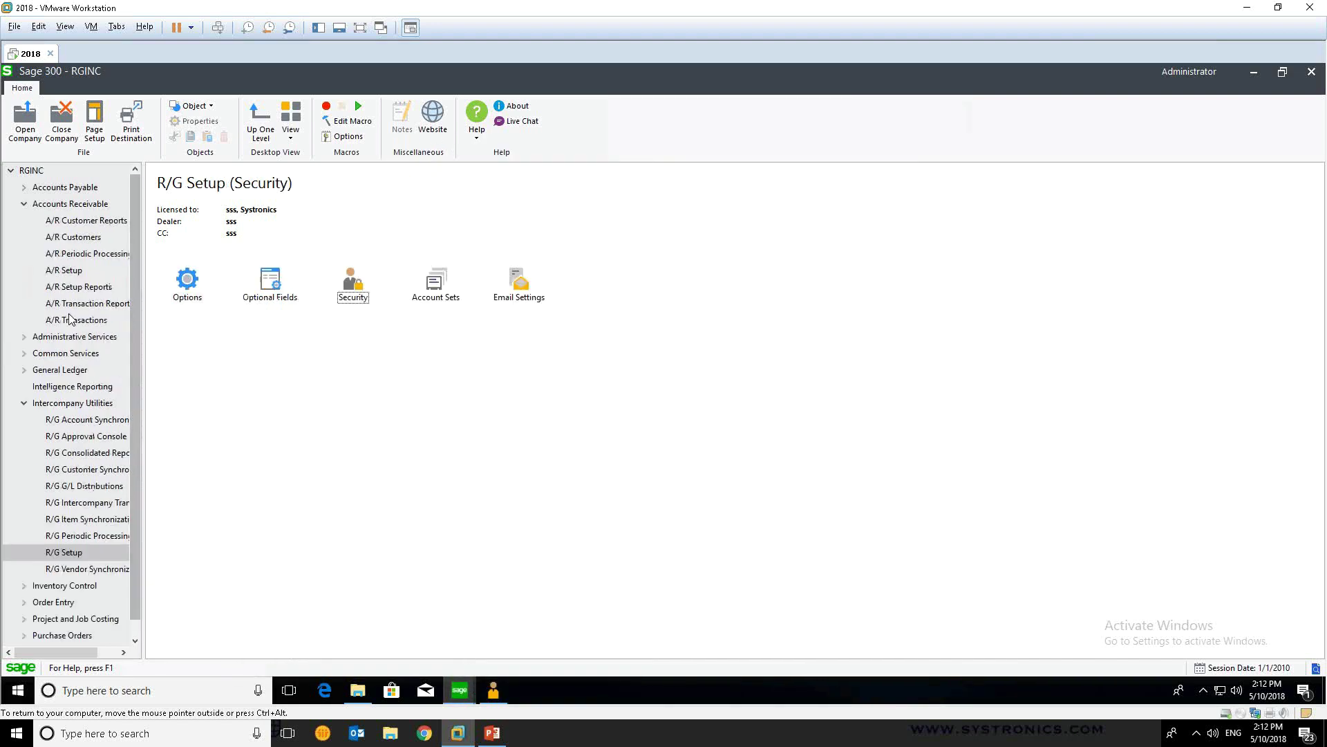
left_click(91, 238)
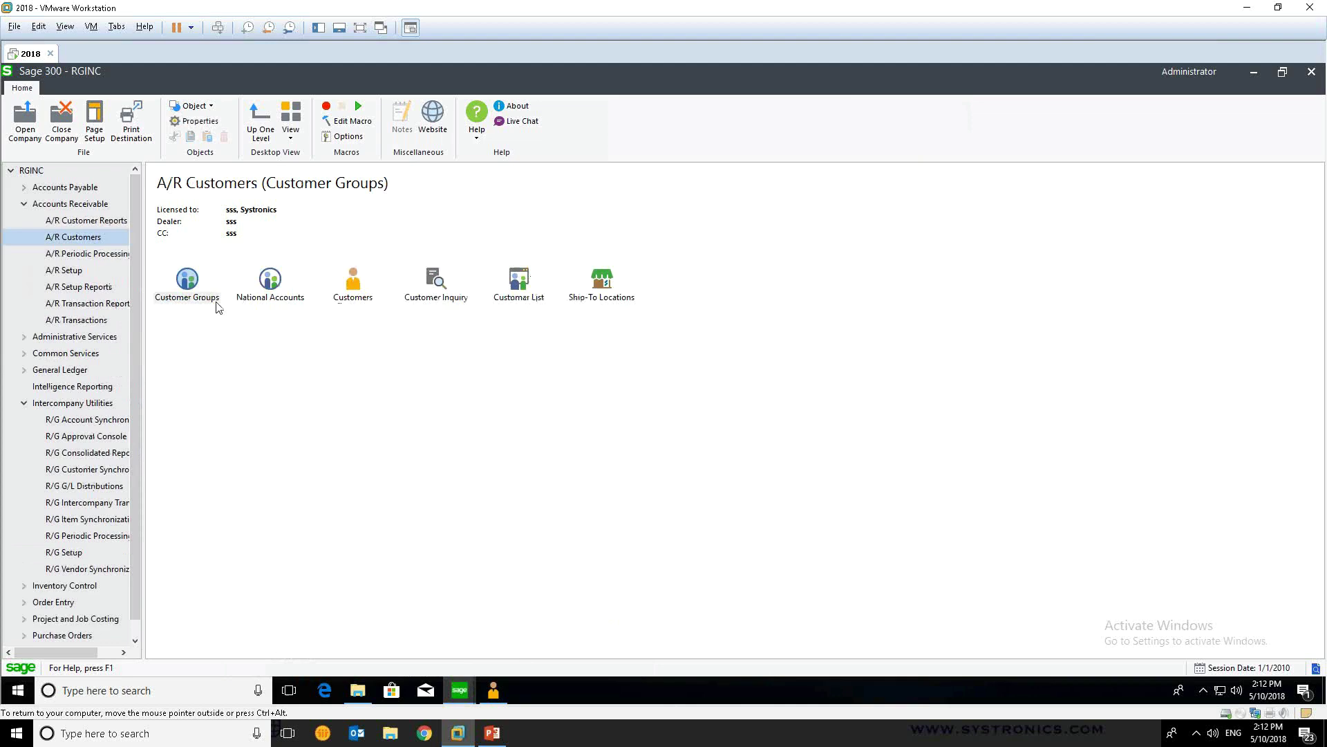
left_click(351, 293)
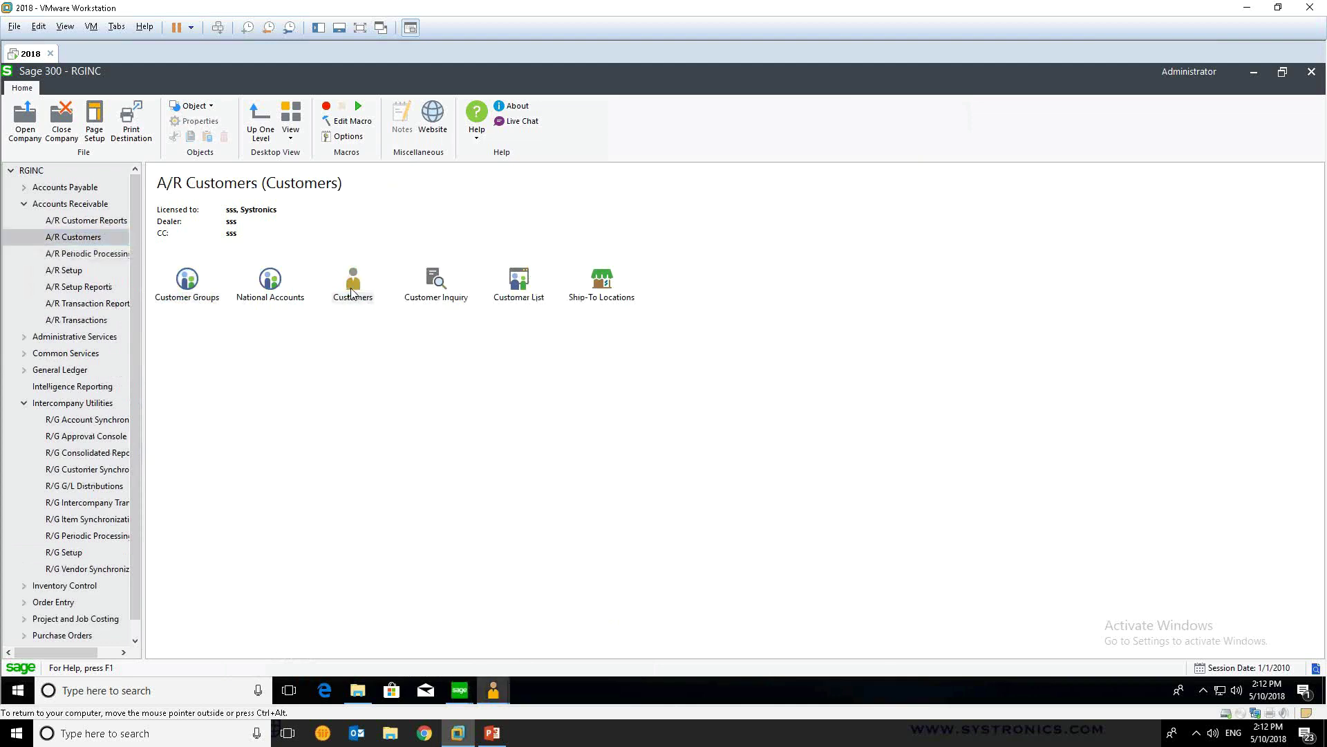
double_click(352, 293)
type("1010")
key("Tab")
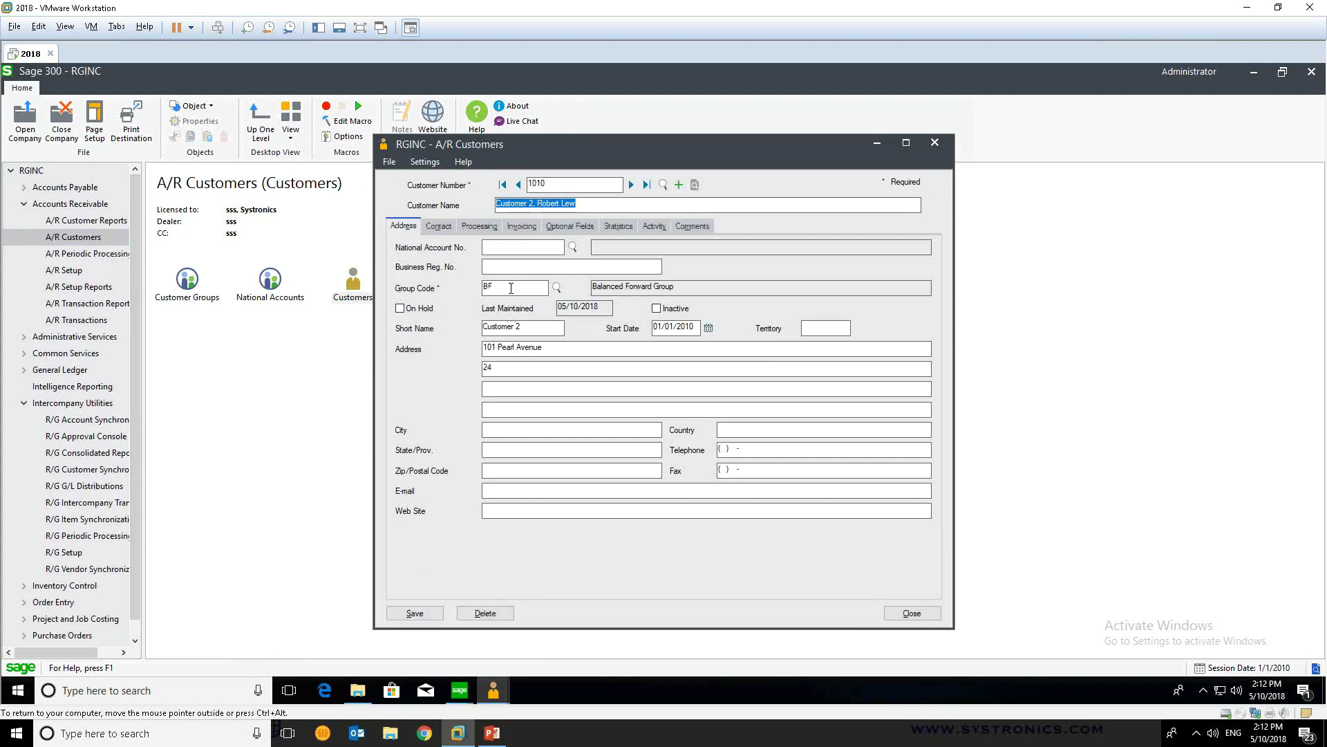
- Examine the customer's group code and processing details in RGINC, then close the record
left_click(511, 288)
left_click(473, 230)
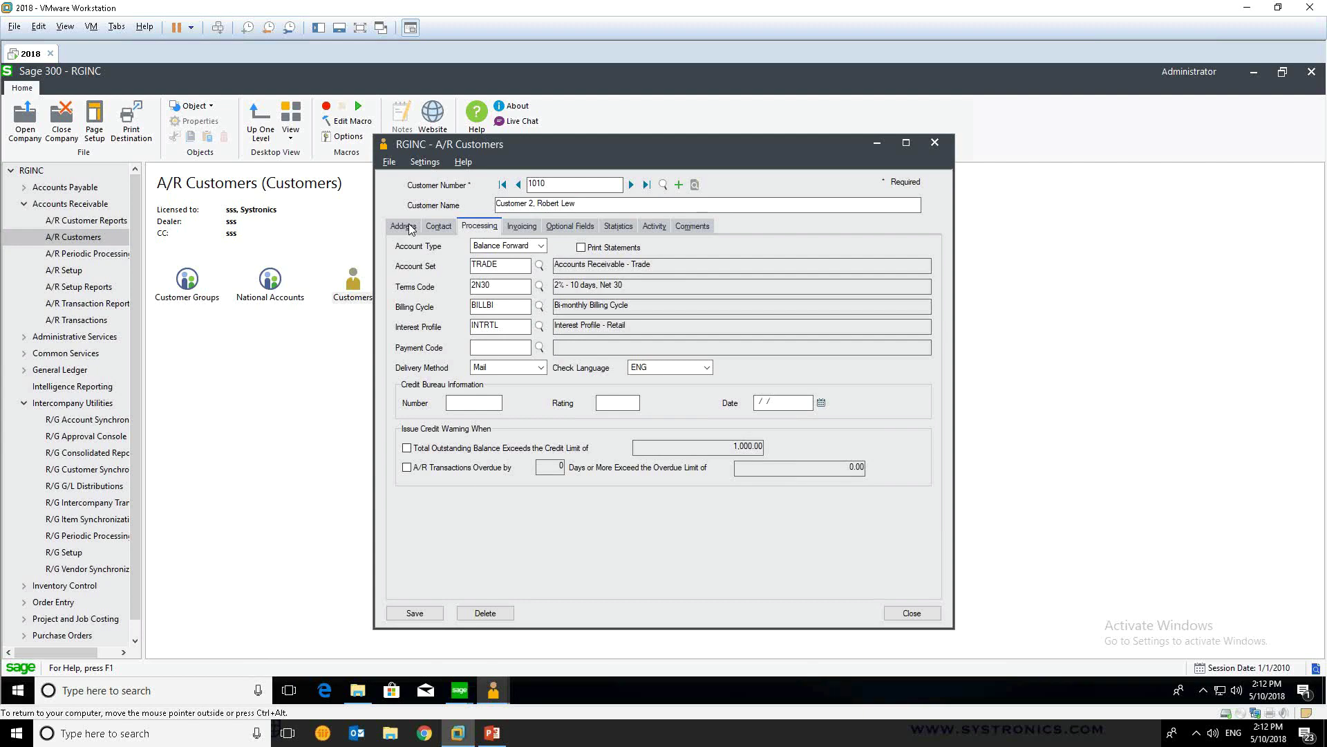
left_click(935, 143)
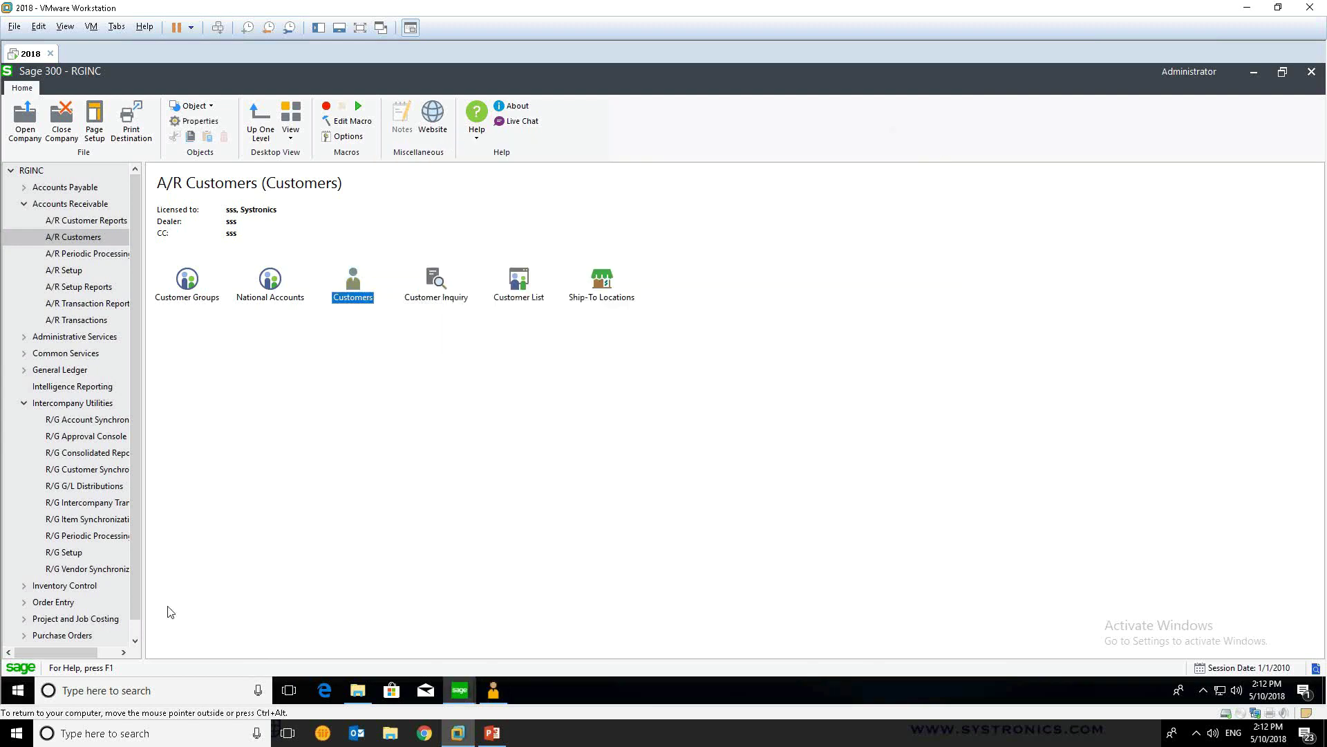
- Return to the RGLTD company and open the Customer Synchronization Wizard
left_click(460, 690)
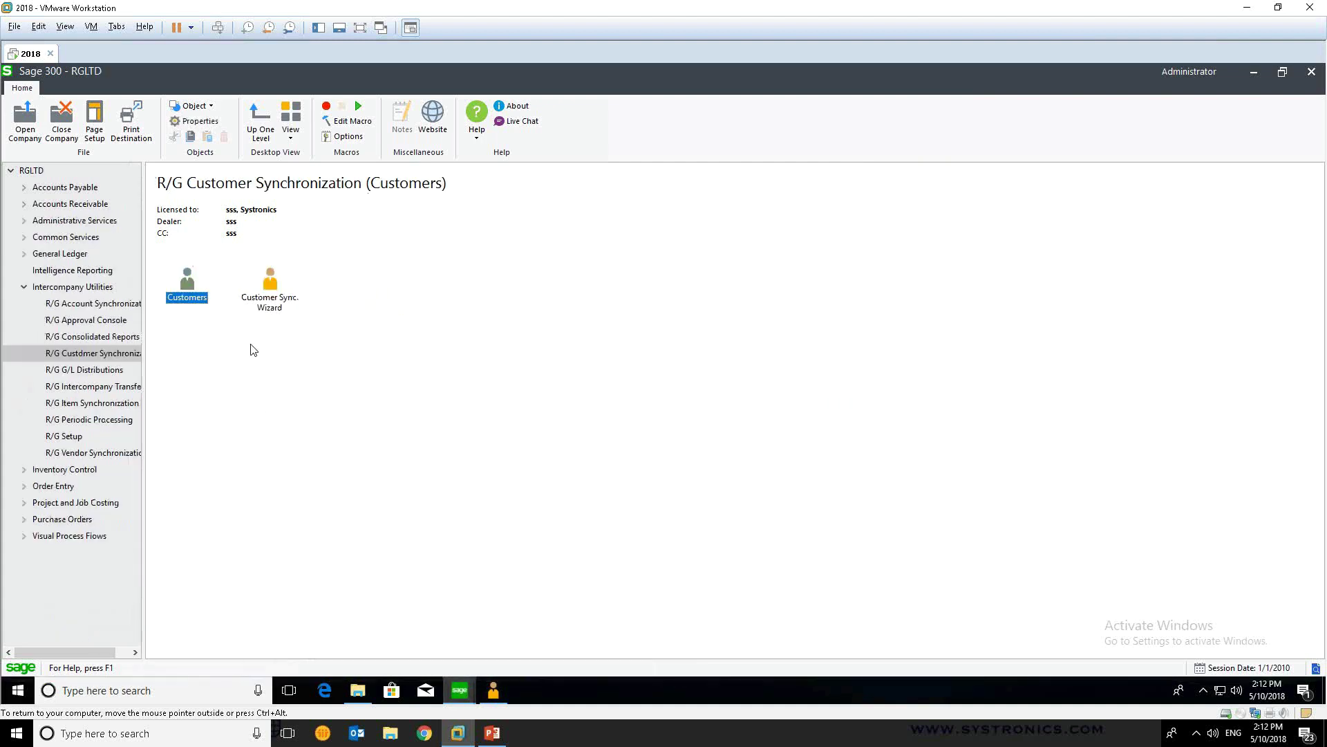
left_click(275, 305)
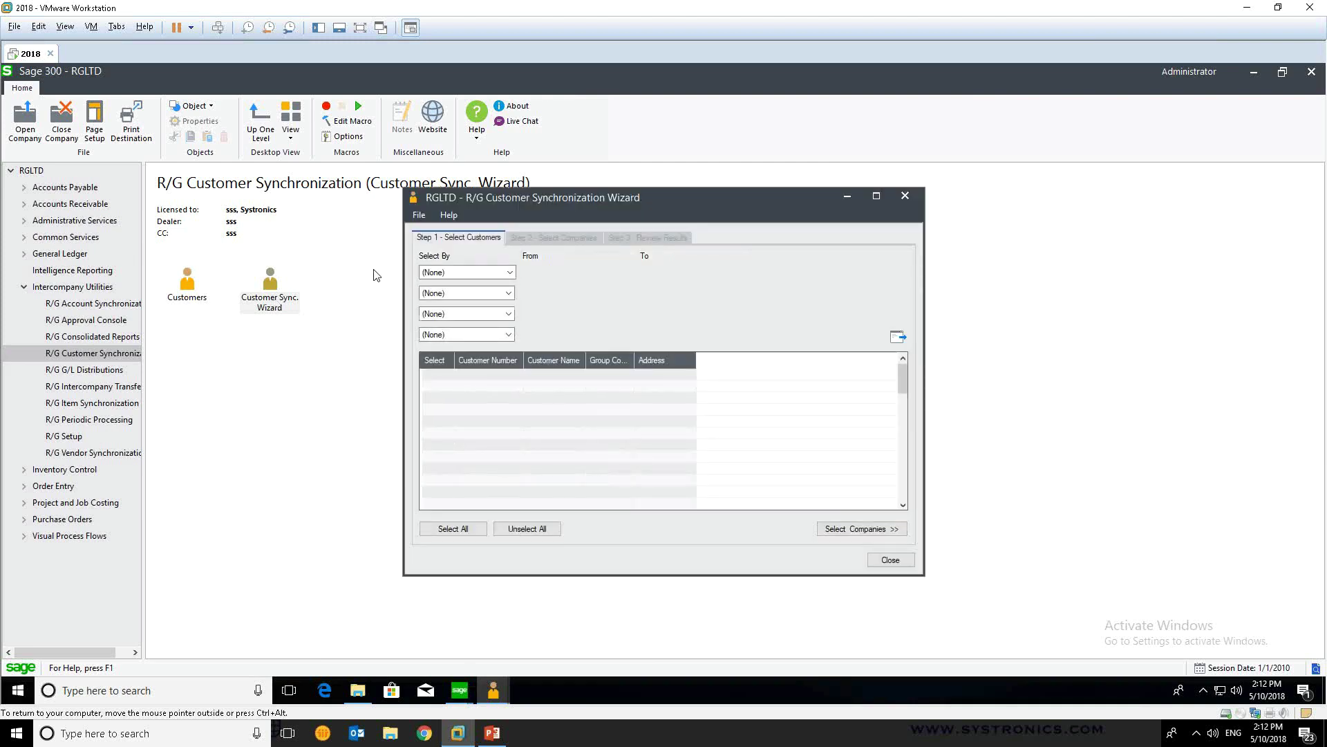
- Check the customer selection criteria offered in the Customer Synchronization Wizard, then close the wizard
left_click_drag(683, 204, 590, 205)
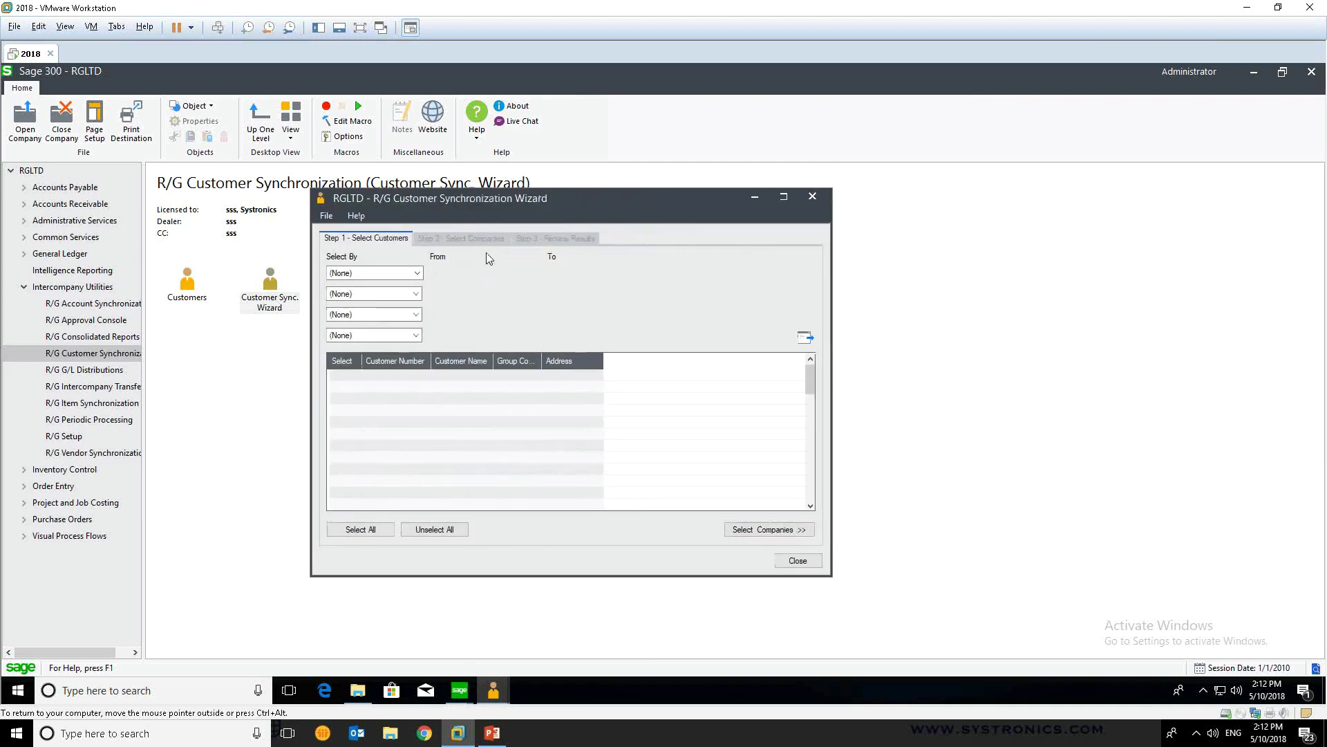
left_click(401, 273)
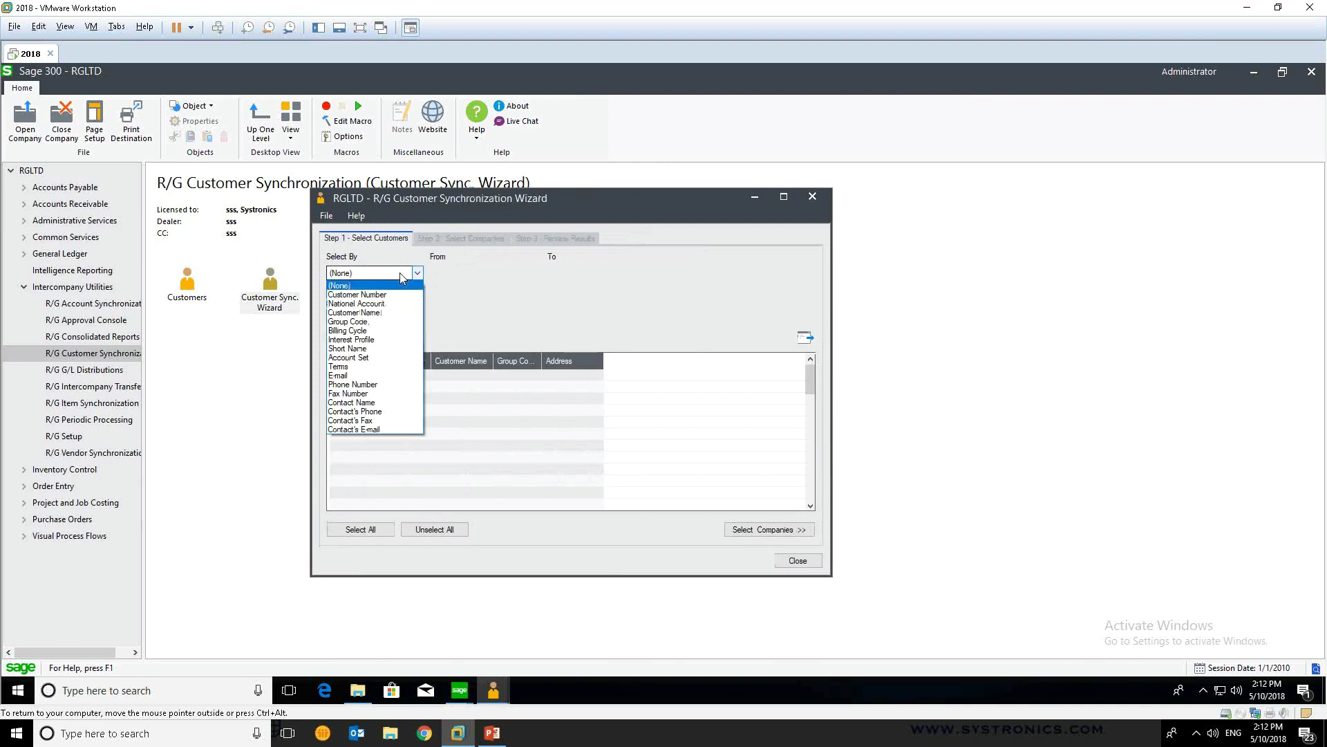
left_click(401, 274)
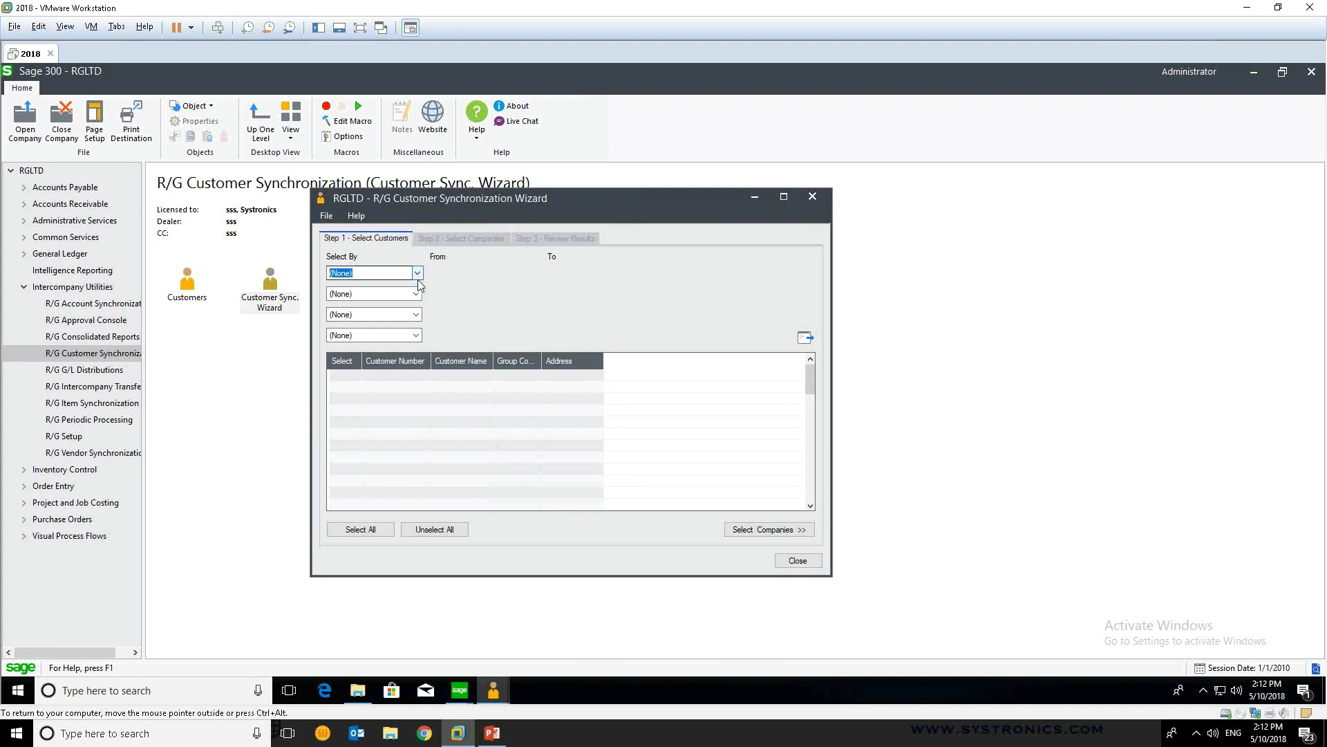
left_click(822, 201)
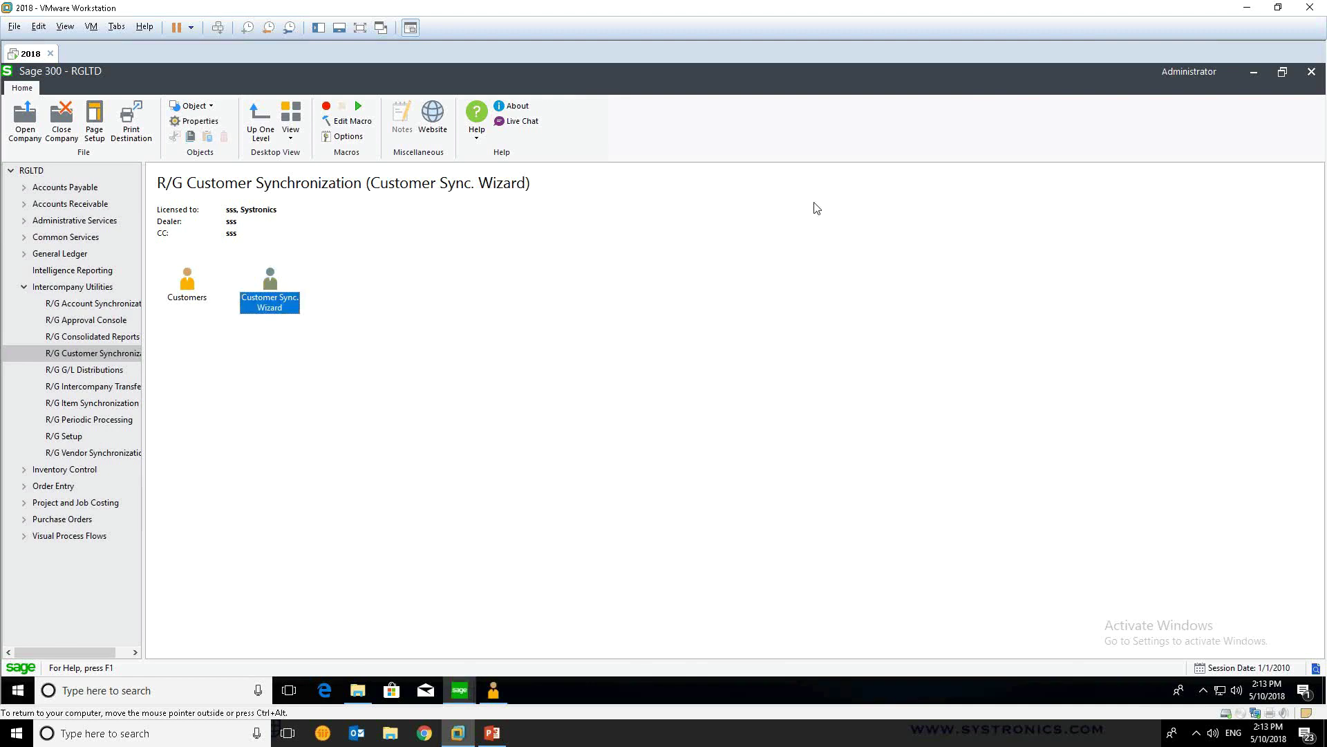
- Switch to the PowerPoint presentation and advance to the PO-OE Trade Automation slide
left_click(492, 732)
key("Right")
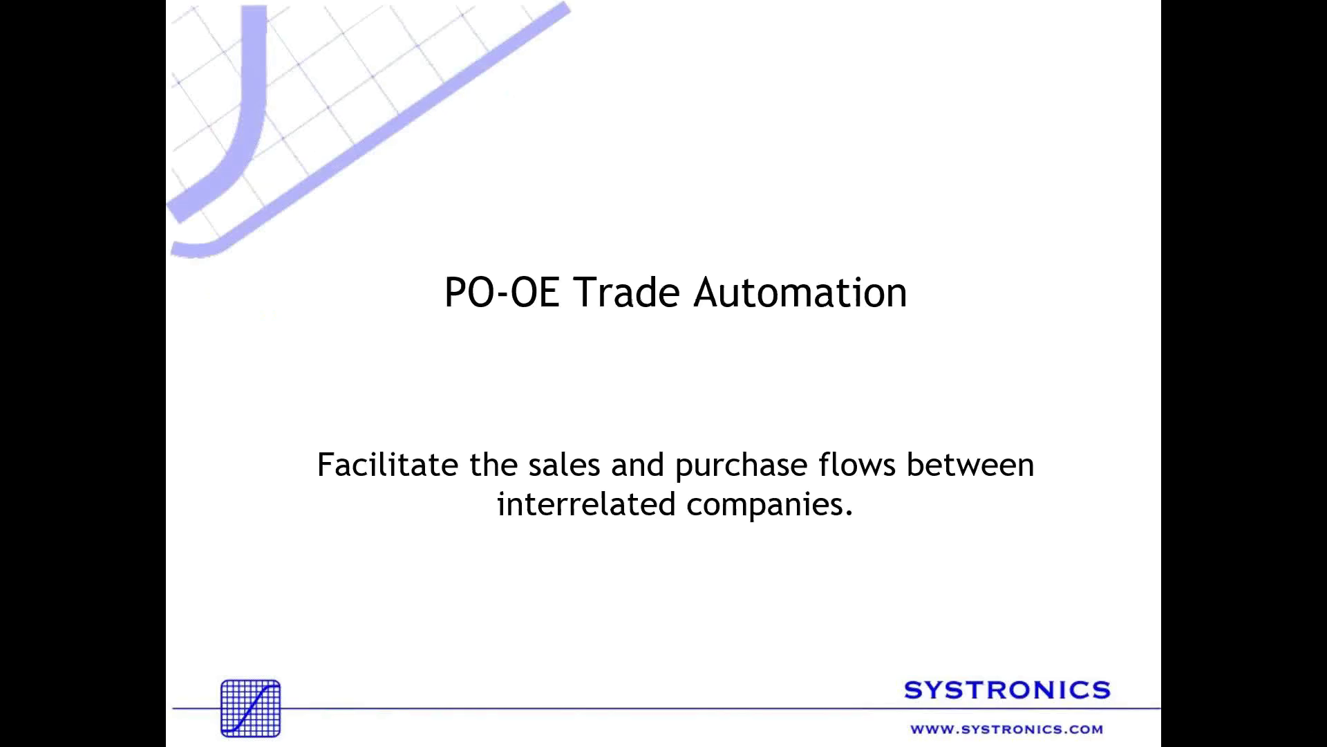
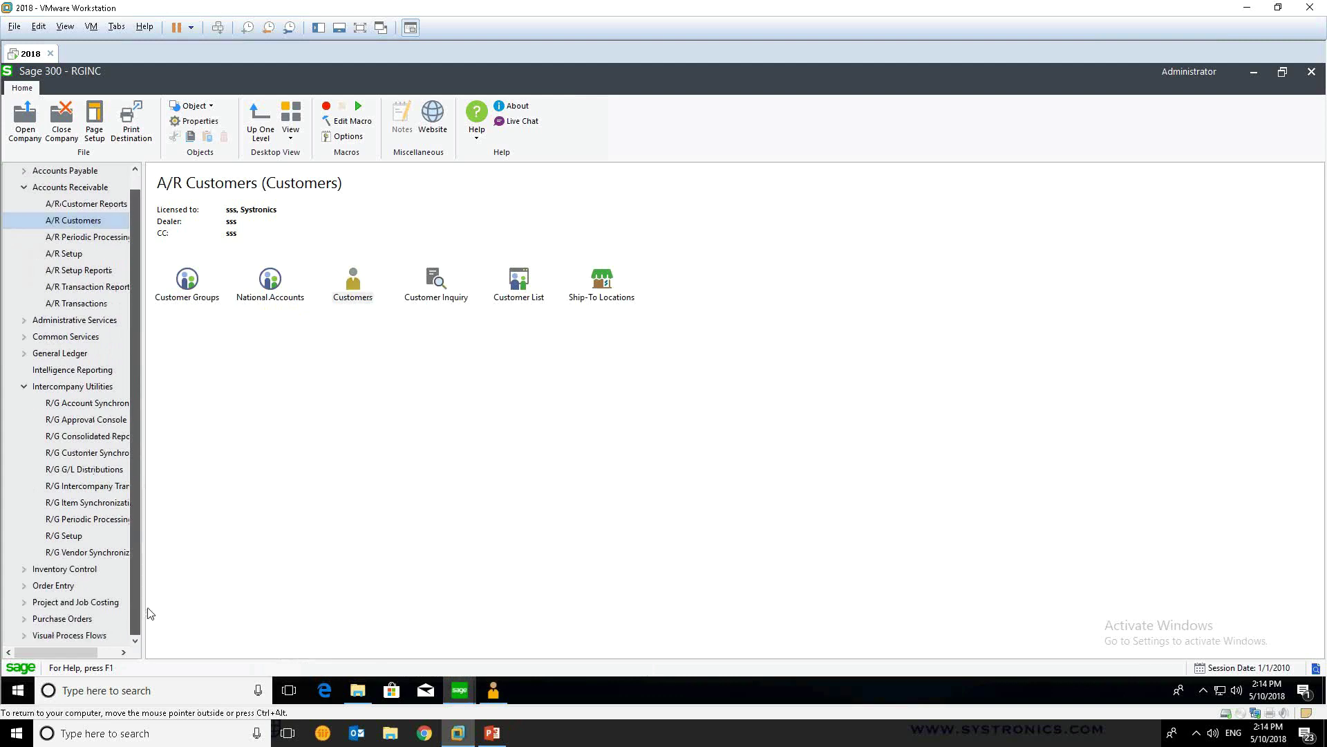
- Open Purchase Order Entry in RGINC and start a new purchase order for the Intercompany Vendor
left_click(24, 619)
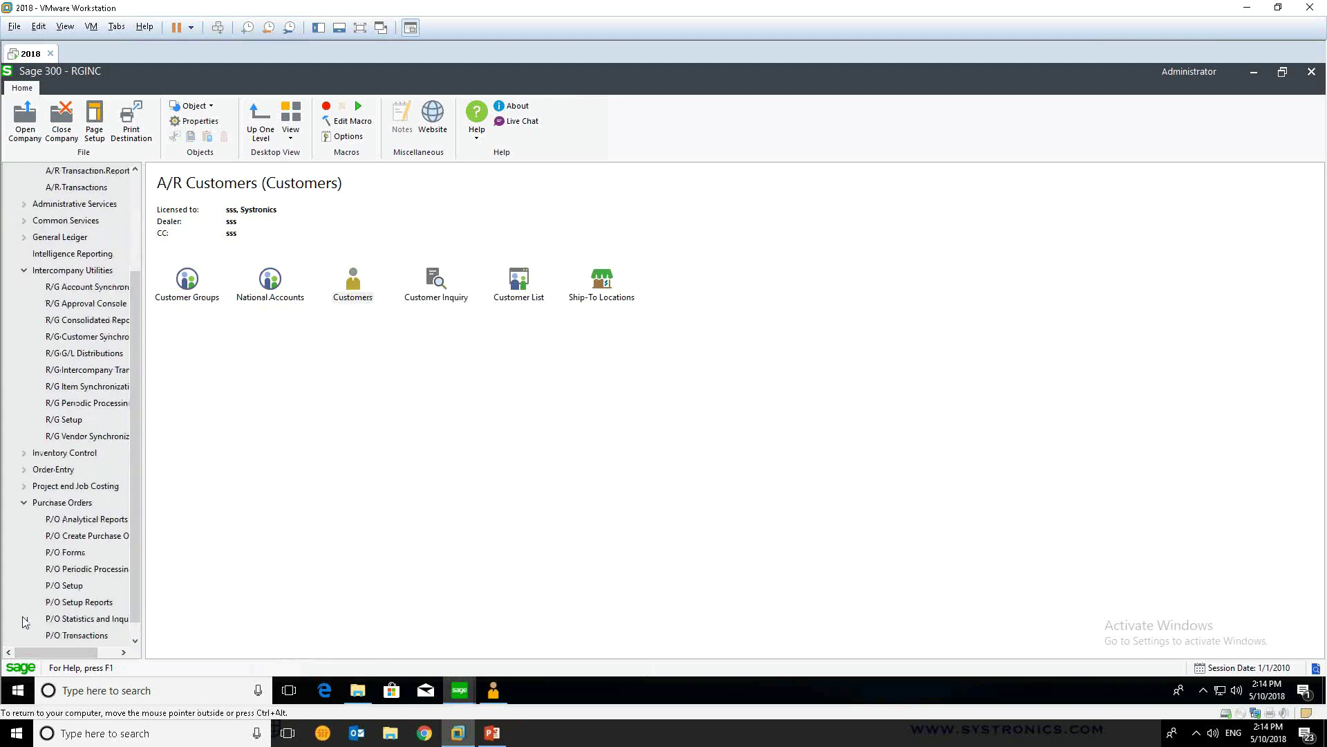
left_click(73, 634)
double_click(270, 282)
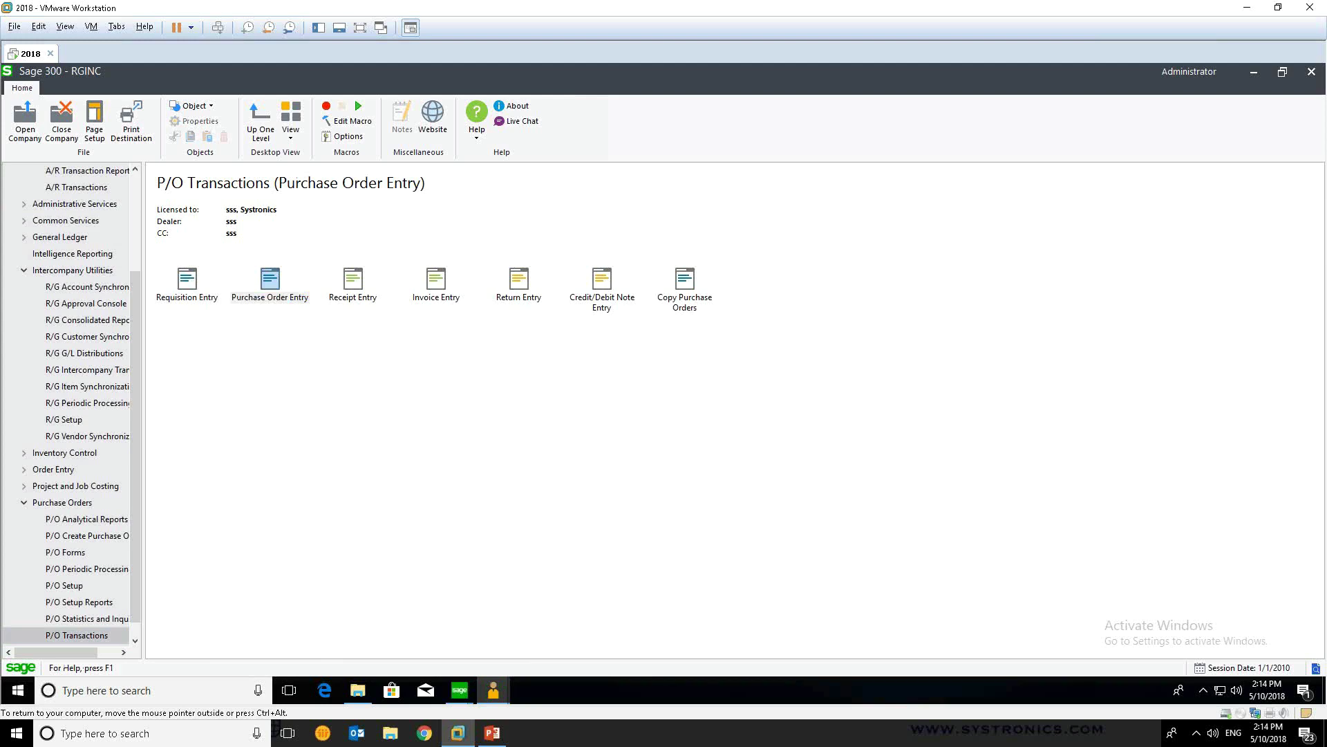
double_click(269, 293)
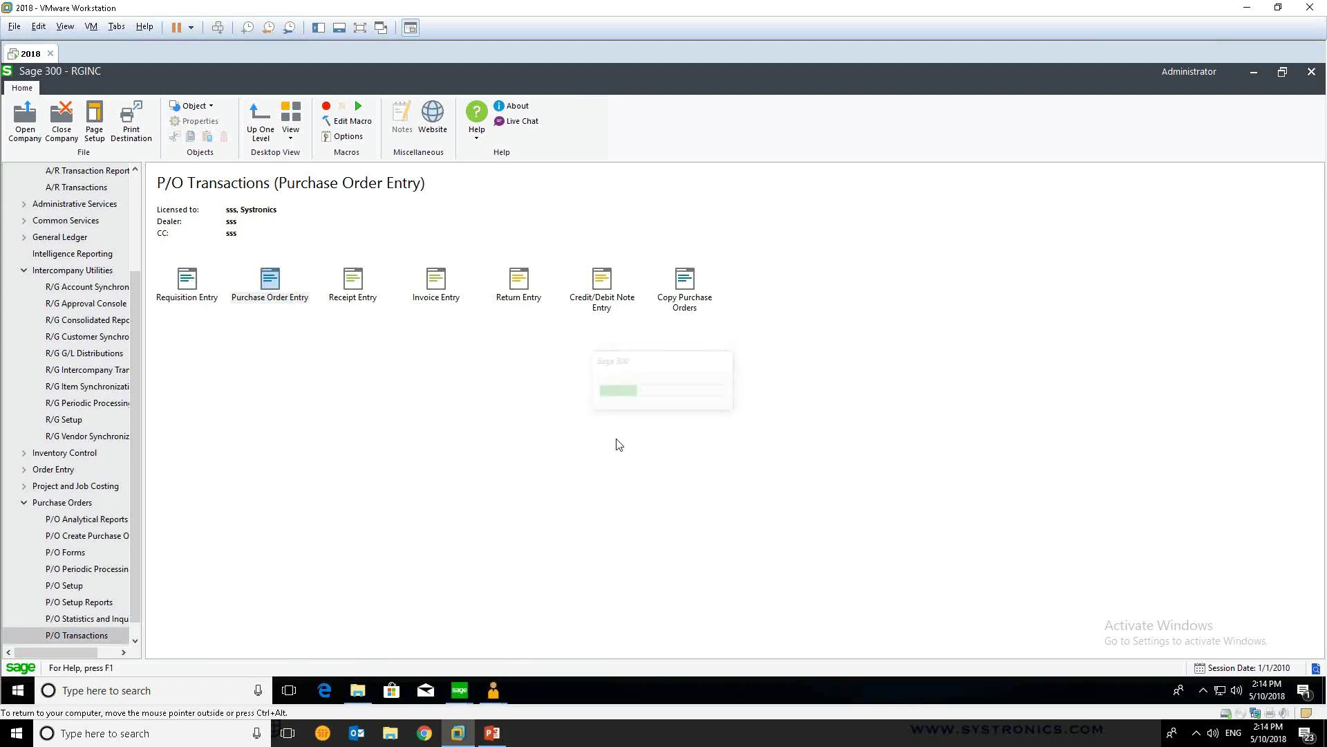
left_click(451, 233)
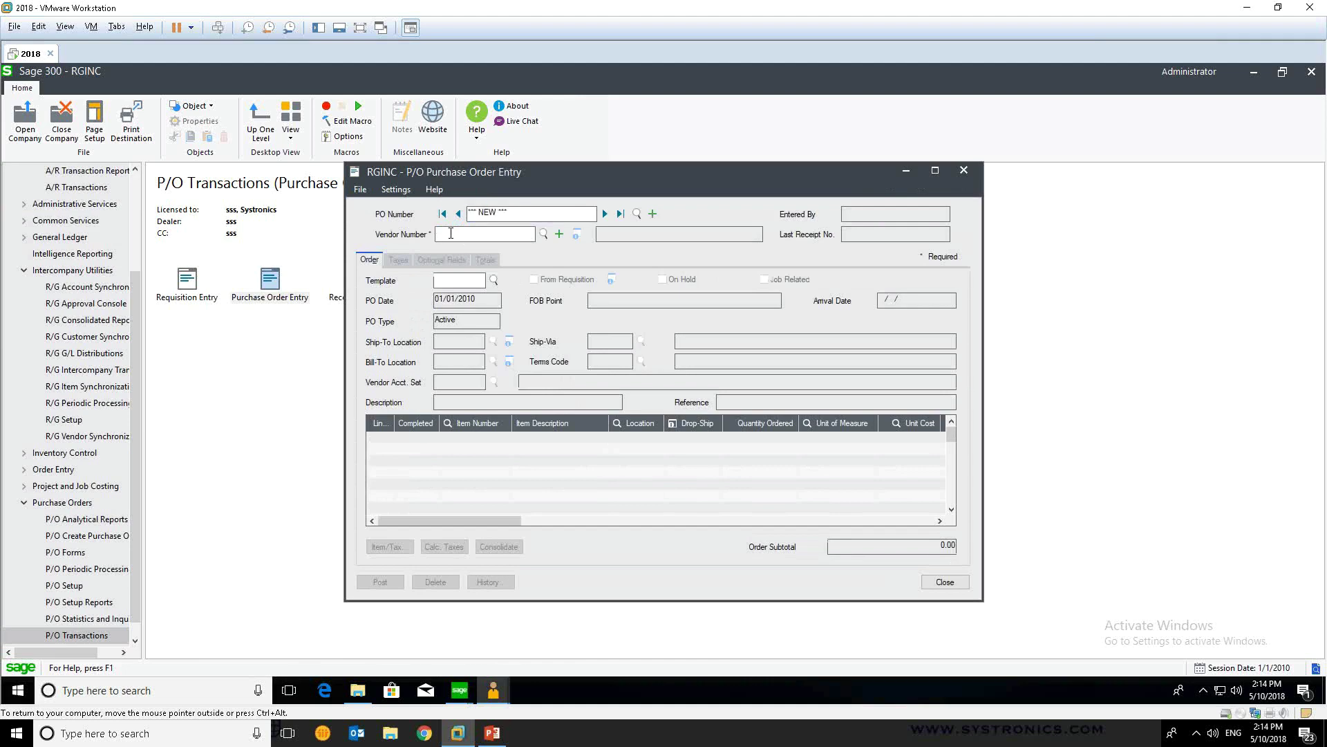
type("3000")
key("Tab")
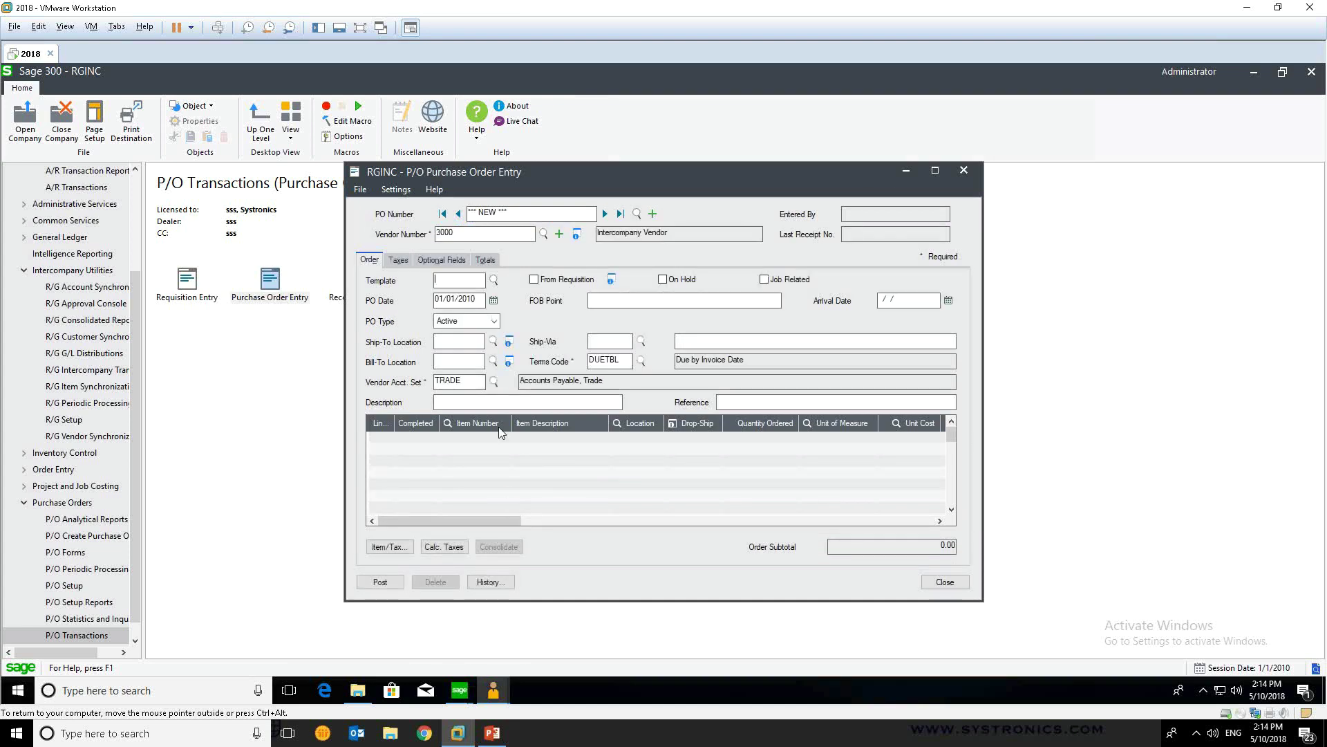
- Add an order line for item A1-103/0 at location 1 with a quantity of 5 and a unit cost of 30
left_click(470, 442)
left_click(508, 440)
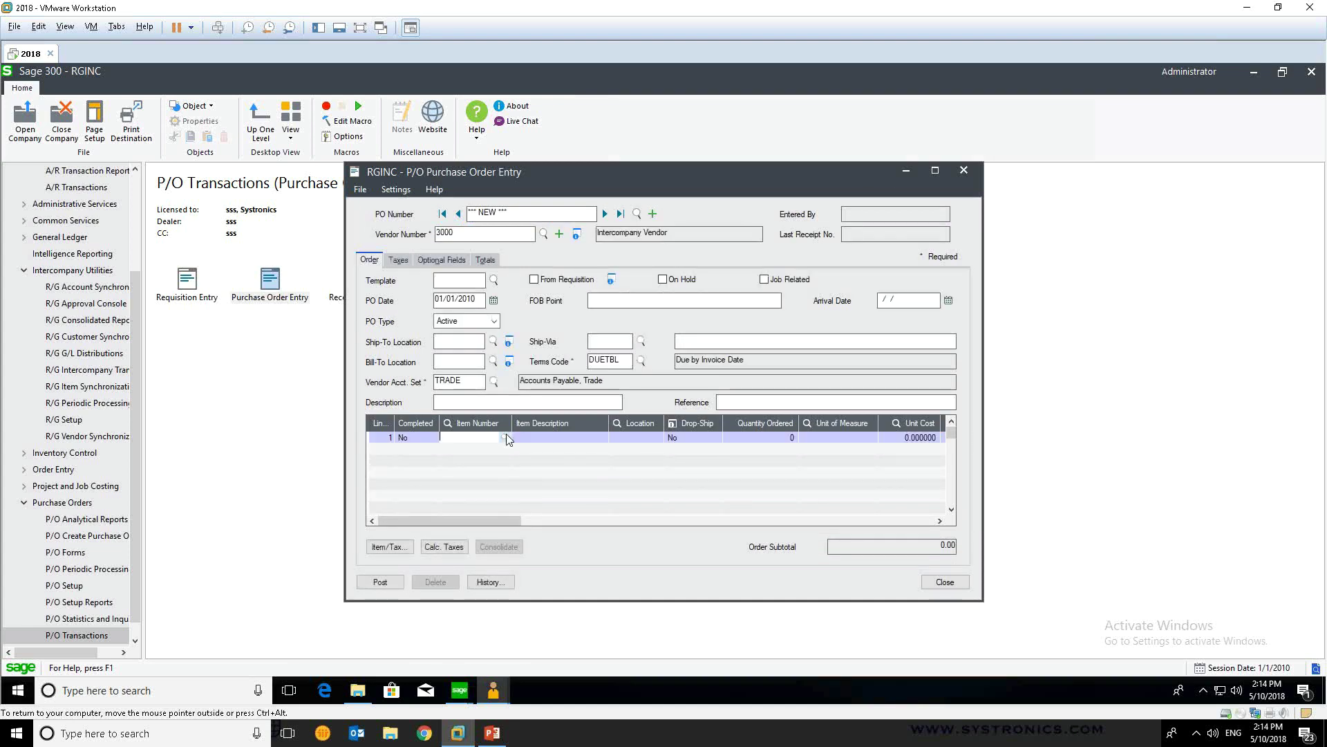
left_click(504, 437)
key("Down")
key("Return")
left_click(631, 437)
left_click(769, 435)
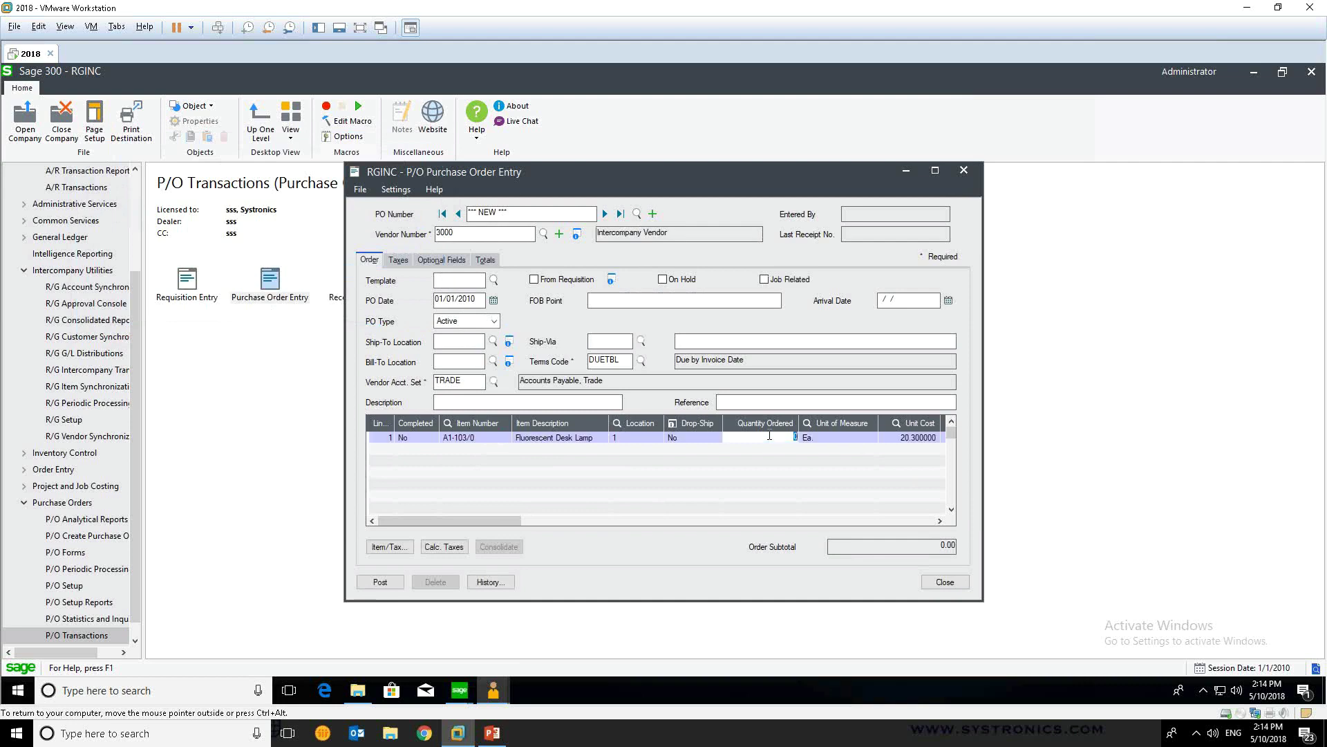
left_click(911, 438)
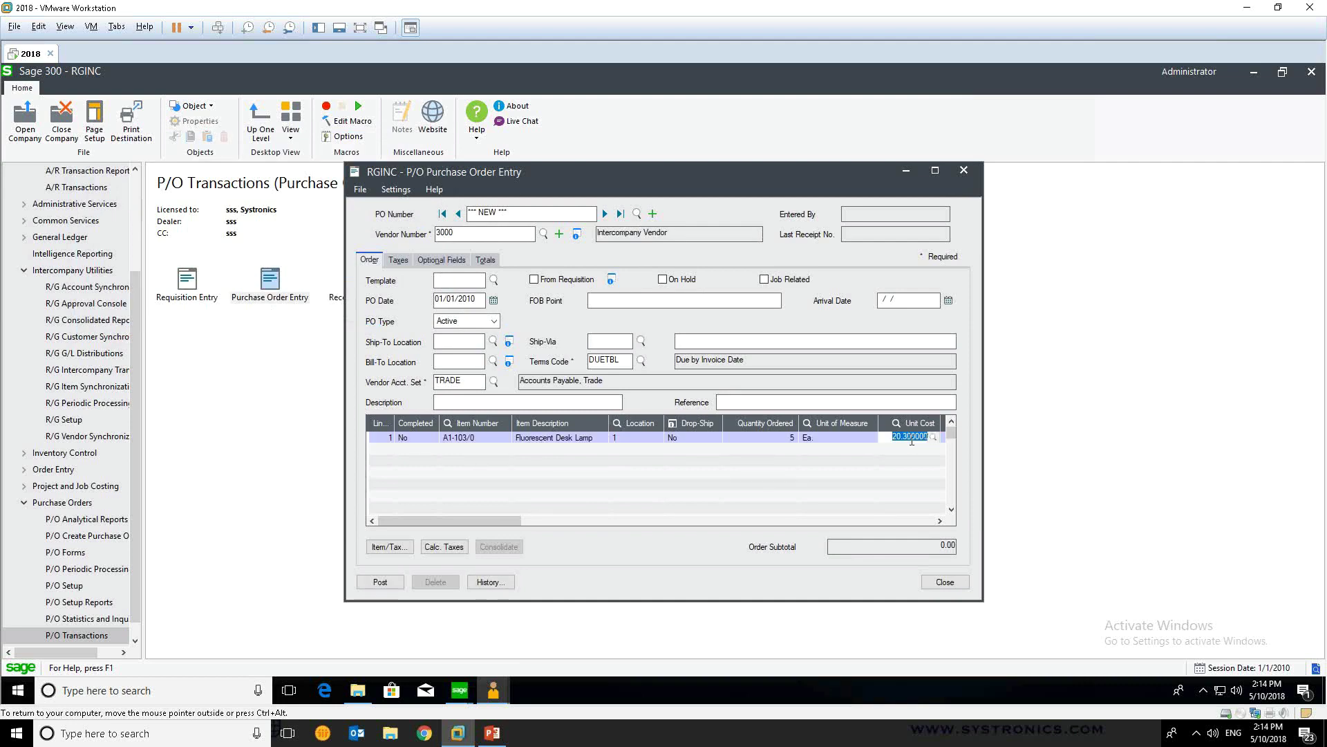
key("Return")
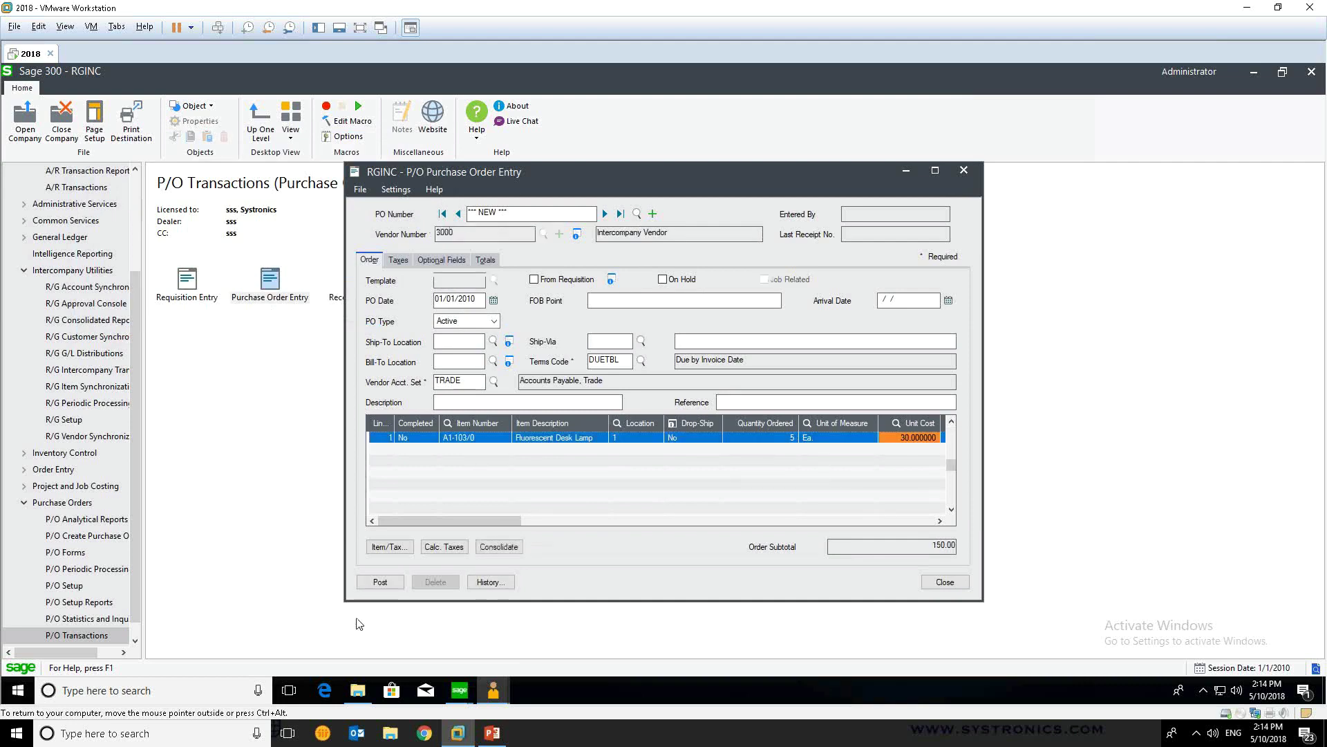
- Post the purchase order without printing it and dismiss the posting message
left_click(381, 582)
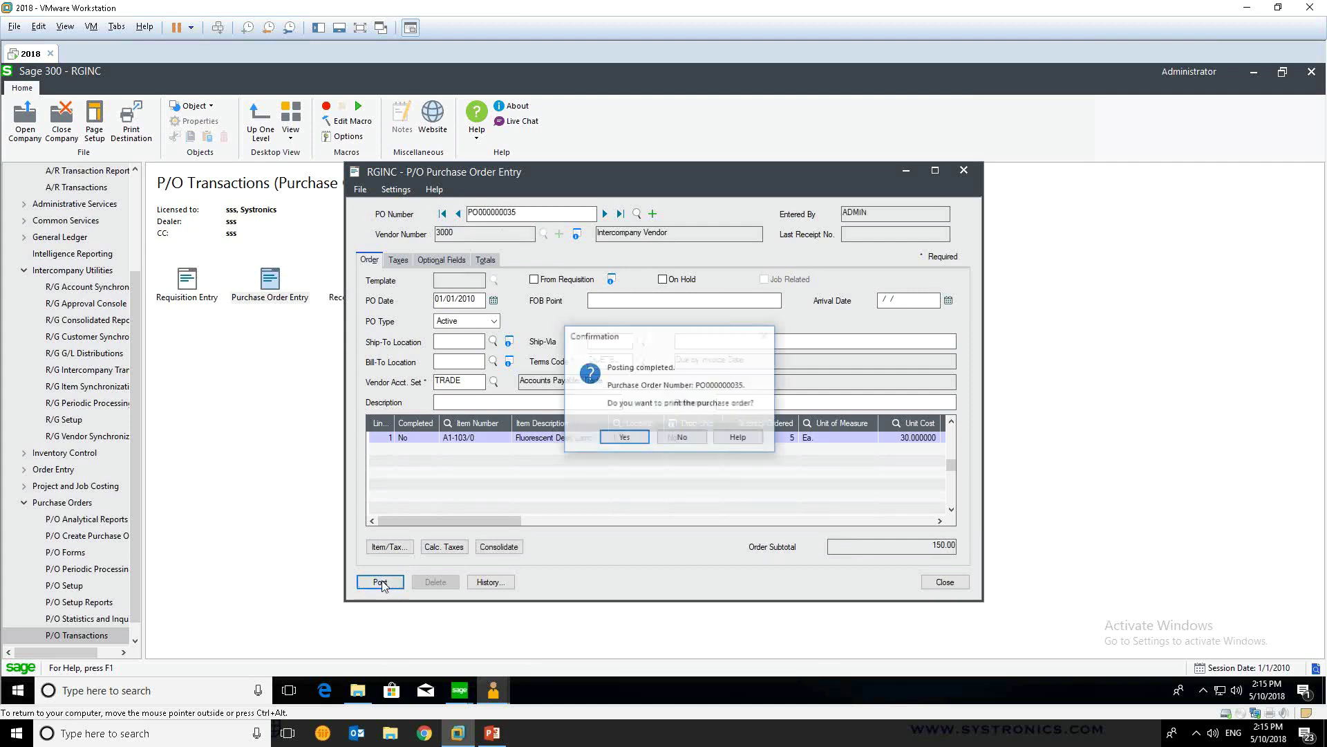
left_click(699, 439)
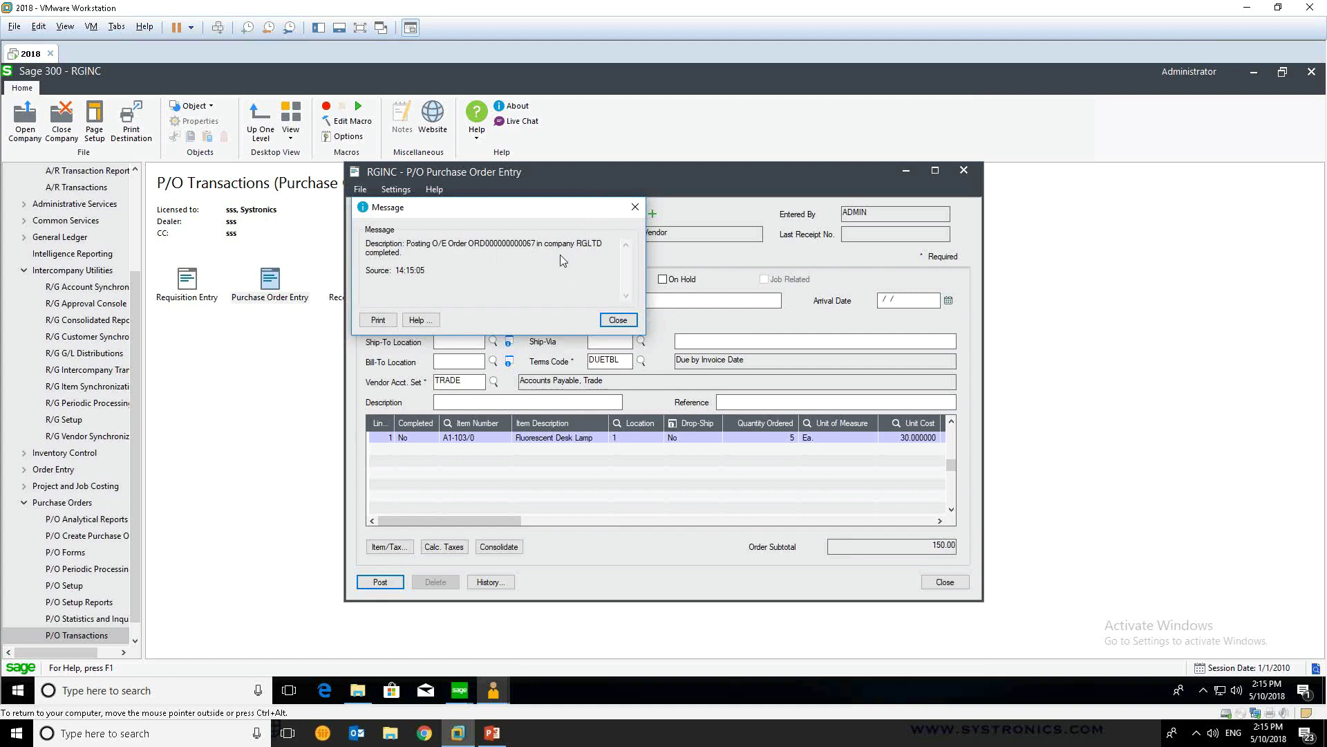
left_click(636, 208)
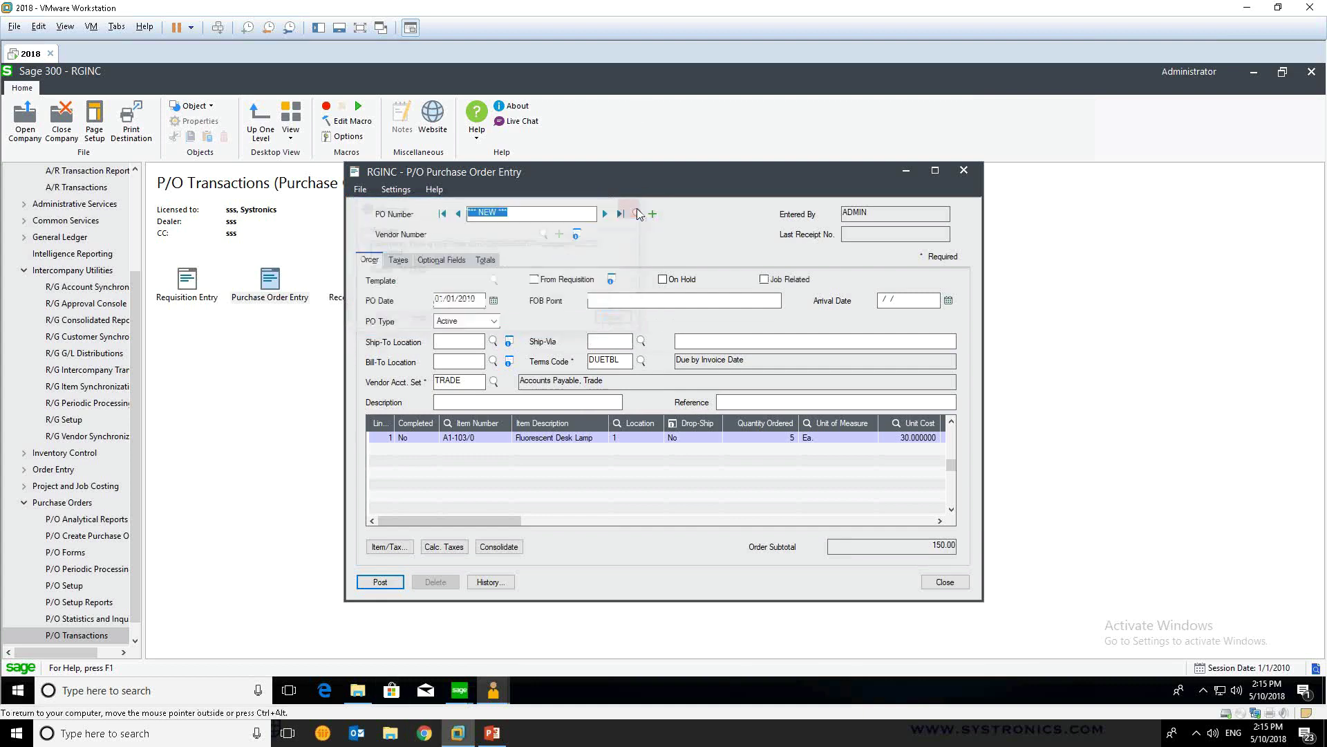
- Switch to the RGLTD company and open Order Entry from the O/E Transactions
mouse_move(460, 690)
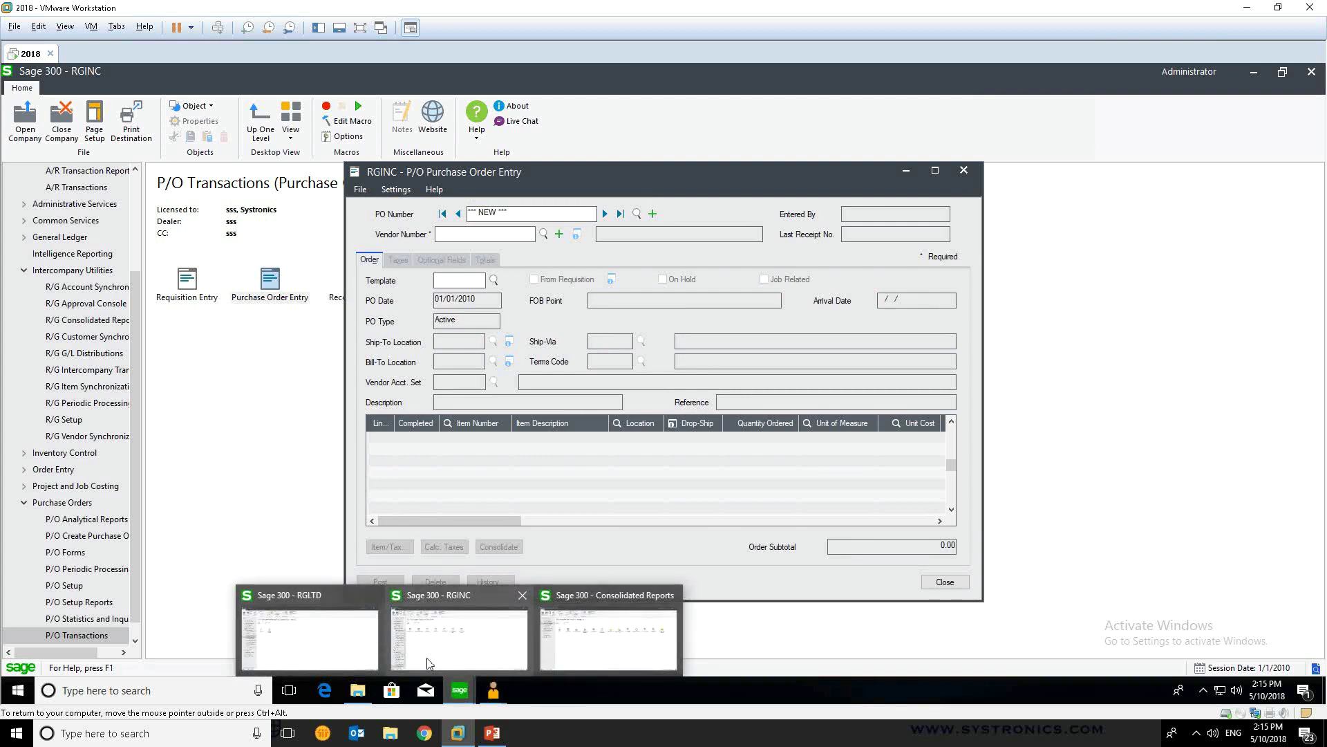
left_click(309, 631)
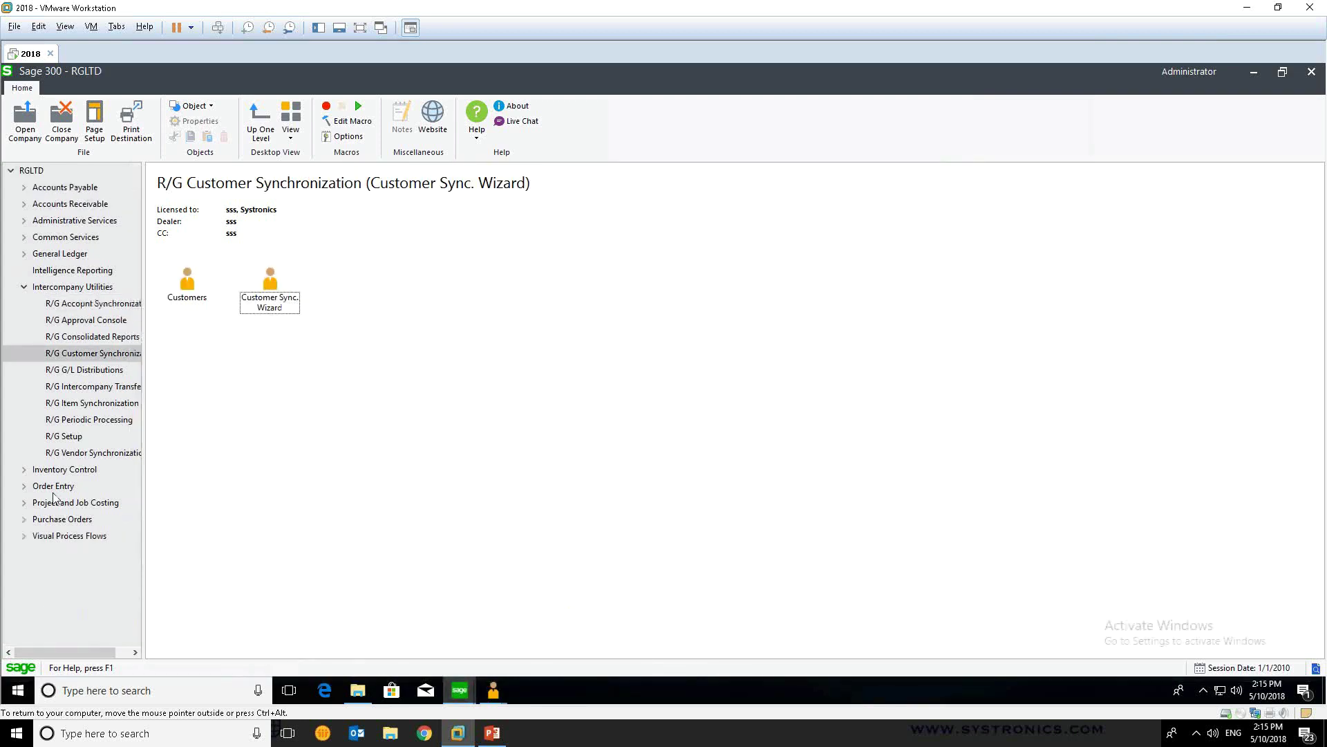
left_click(24, 486)
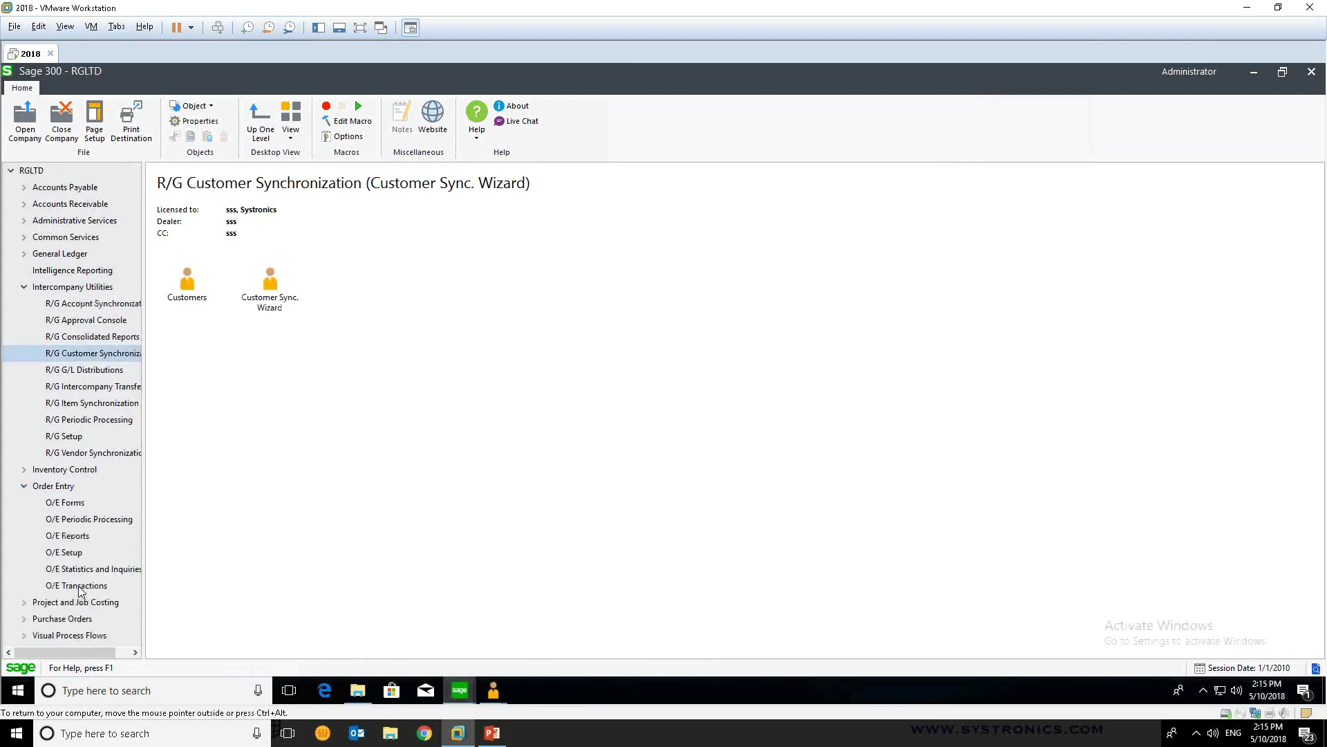
left_click(79, 587)
left_click(183, 287)
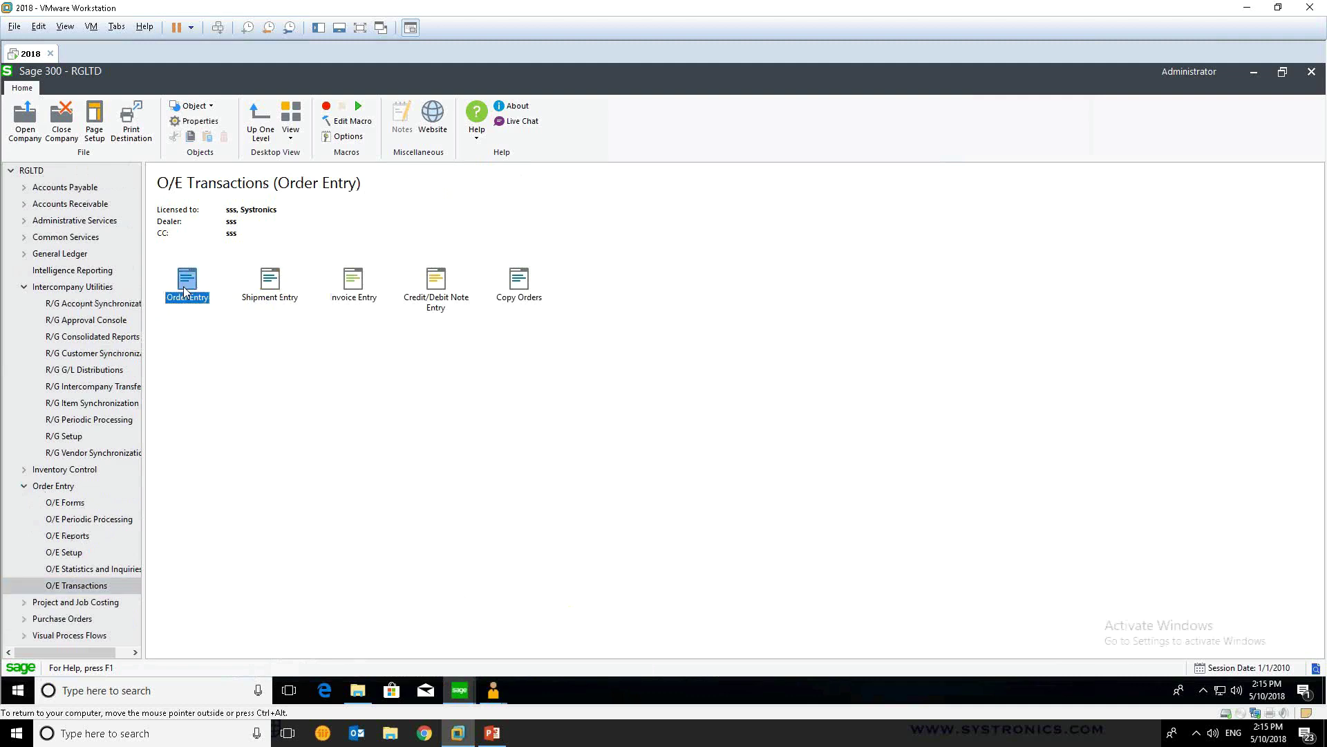
double_click(184, 286)
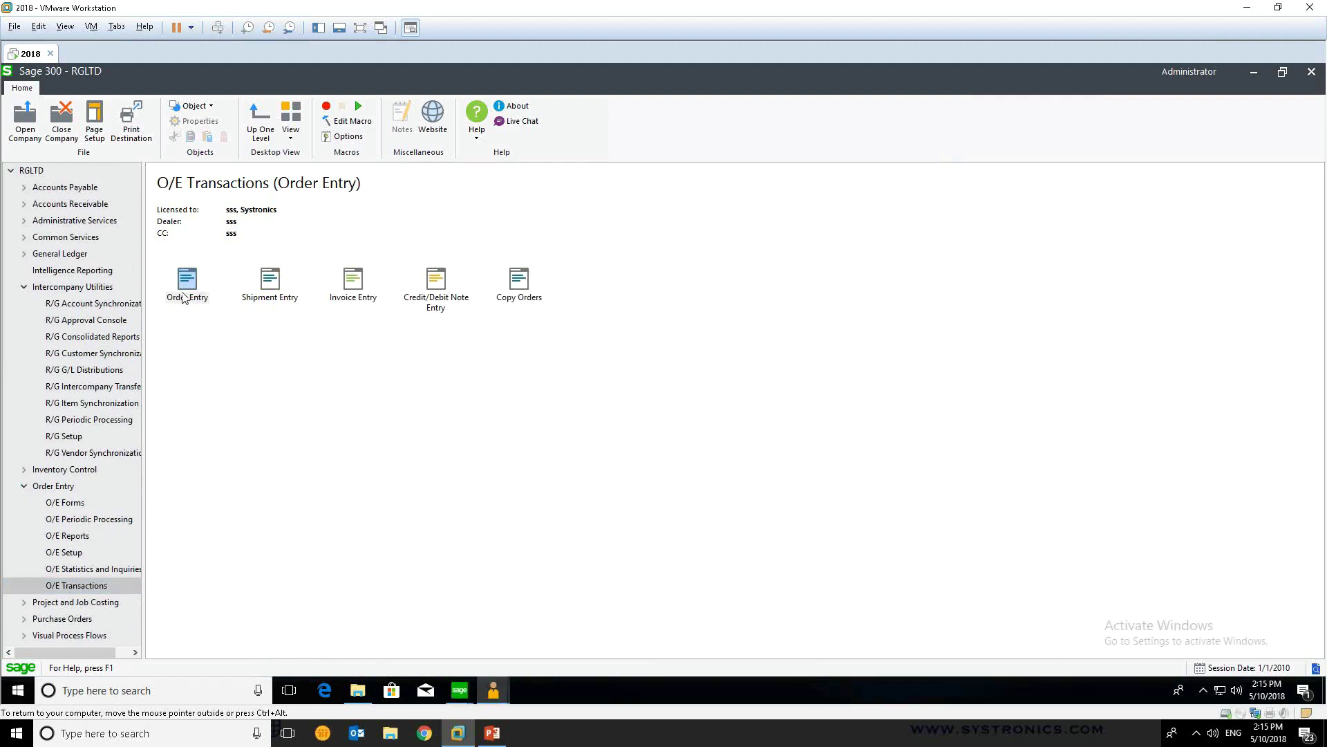
double_click(185, 296)
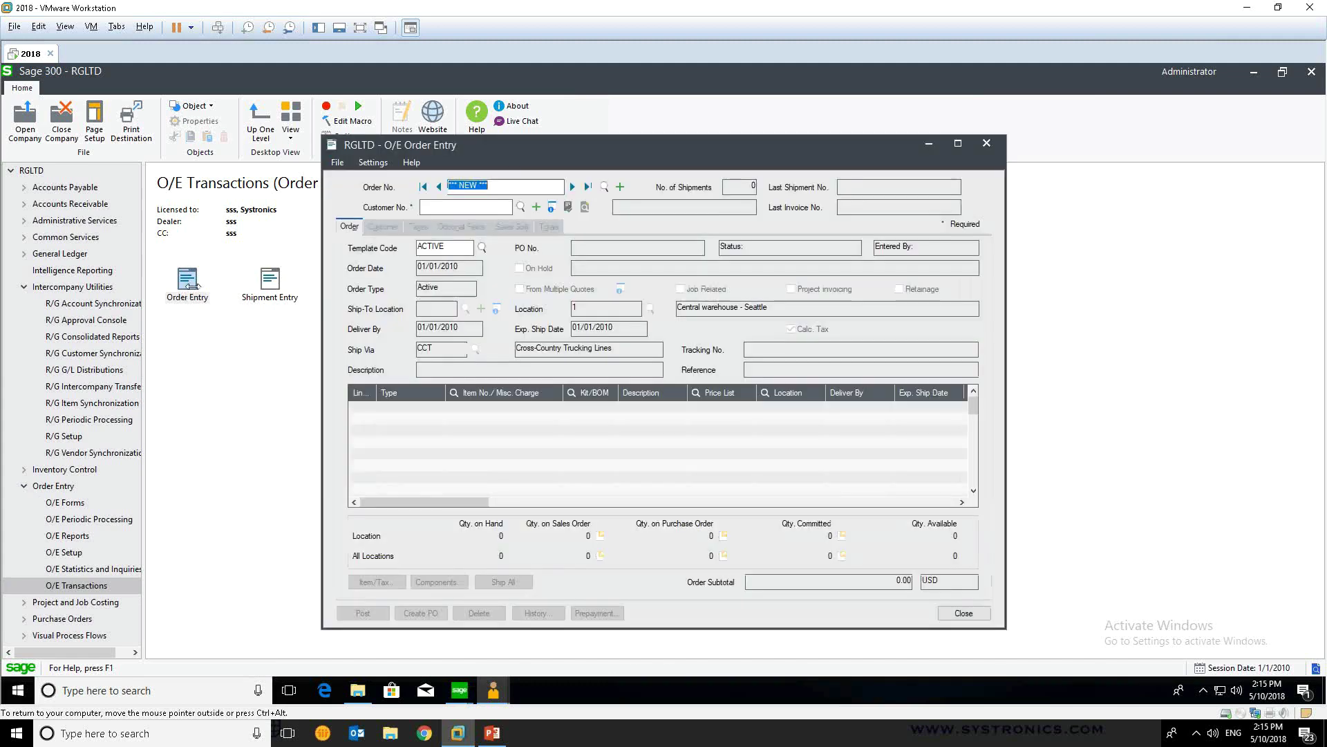
- Enter the intercompany customer's number in Order Entry and load the last order on file
left_click(459, 208)
type("4000")
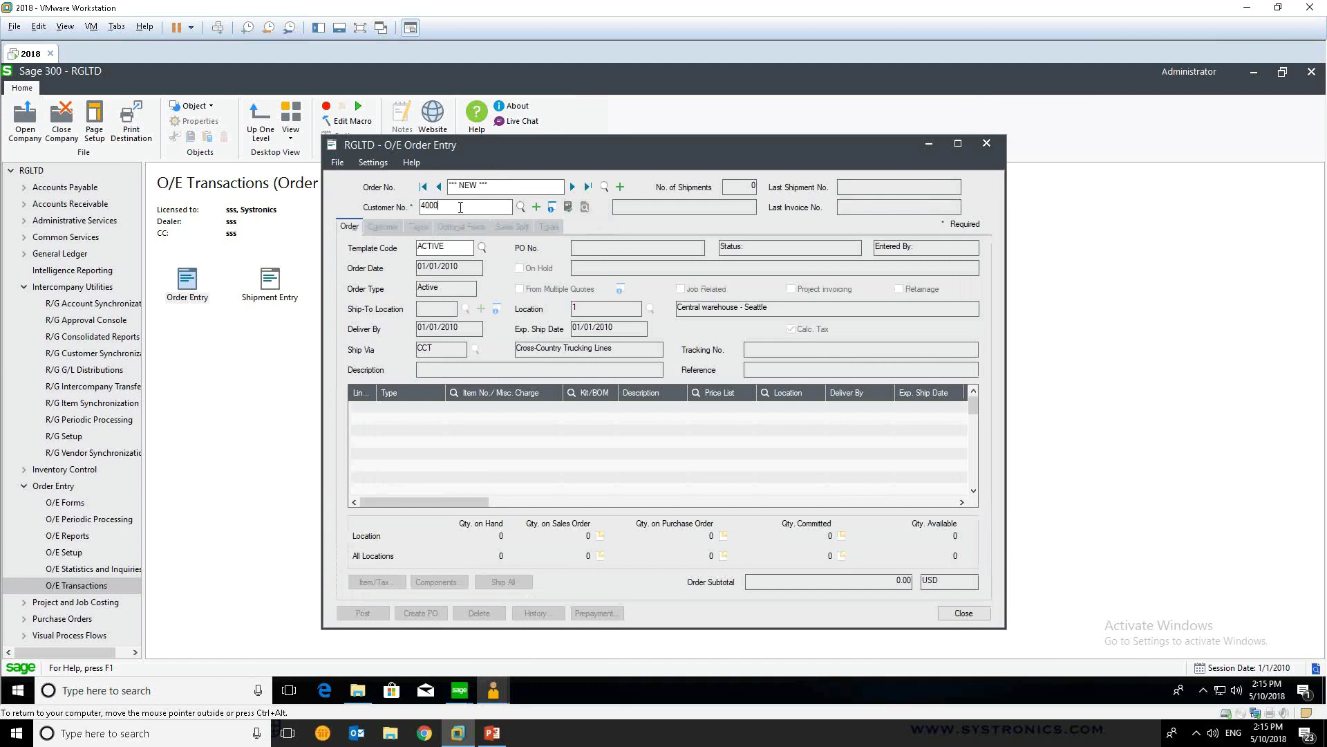
key("Tab")
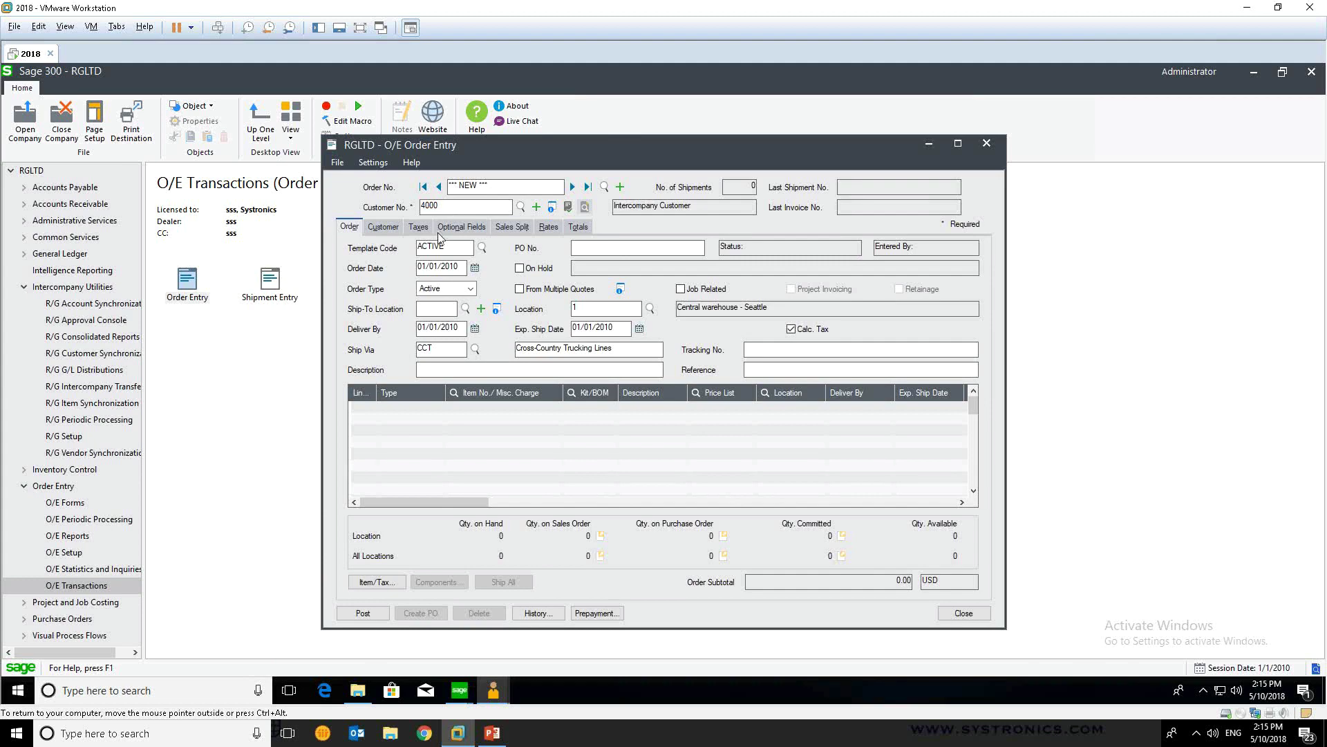
left_click(588, 186)
key("Return")
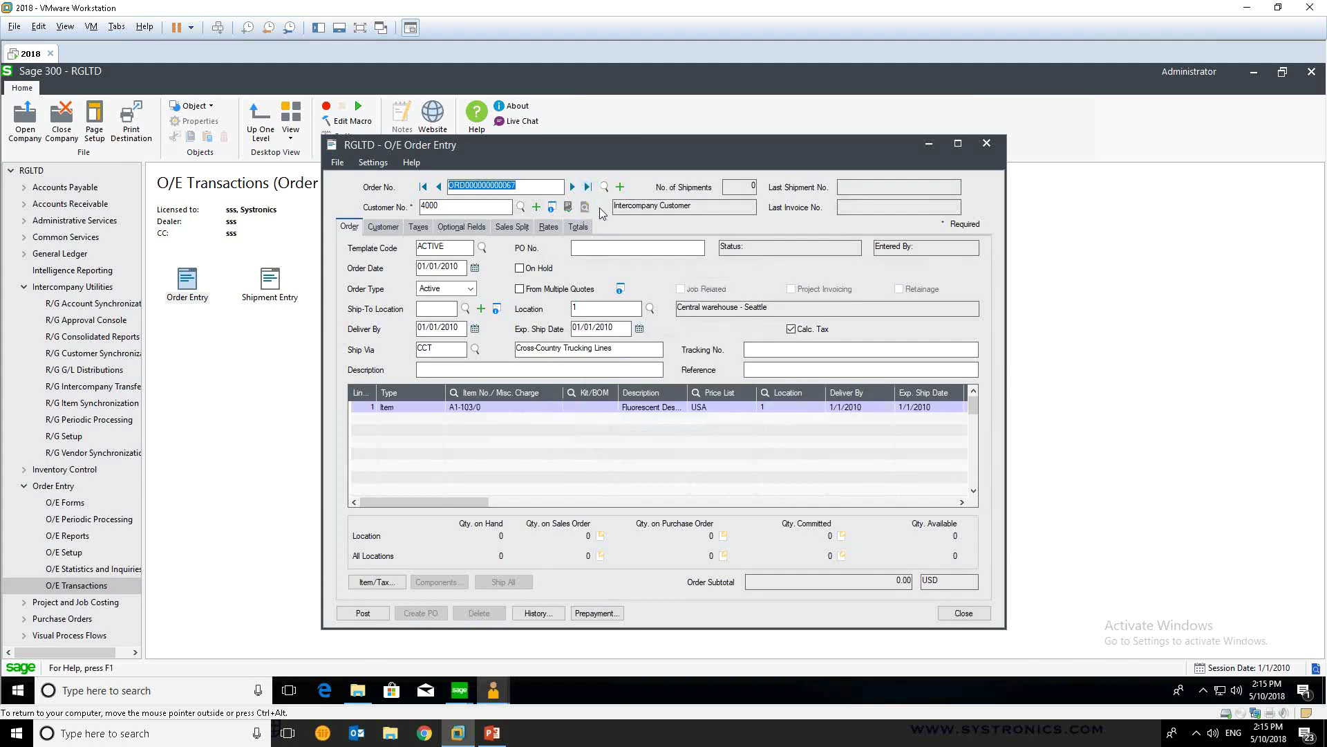
- Examine the item line of the generated order, including its ordered quantity, then close Order Entry
left_click(752, 408)
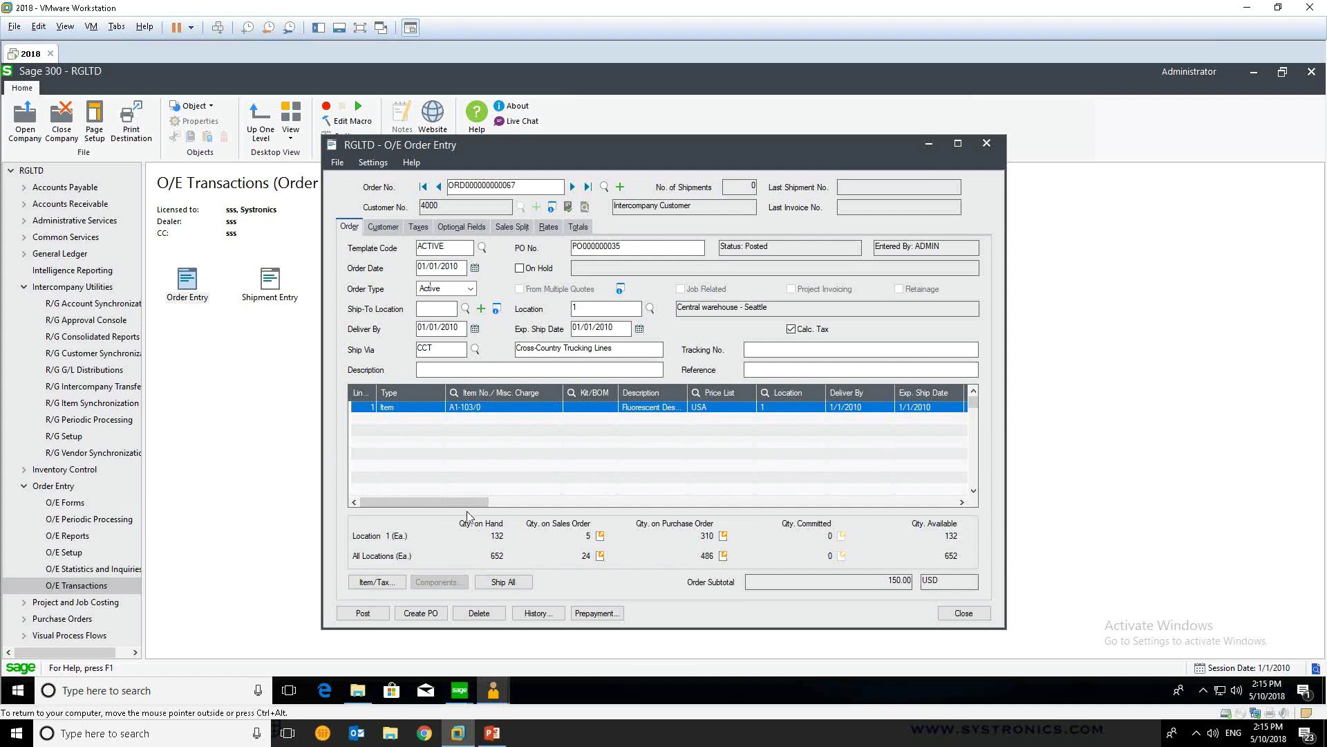
left_click_drag(468, 504, 537, 502)
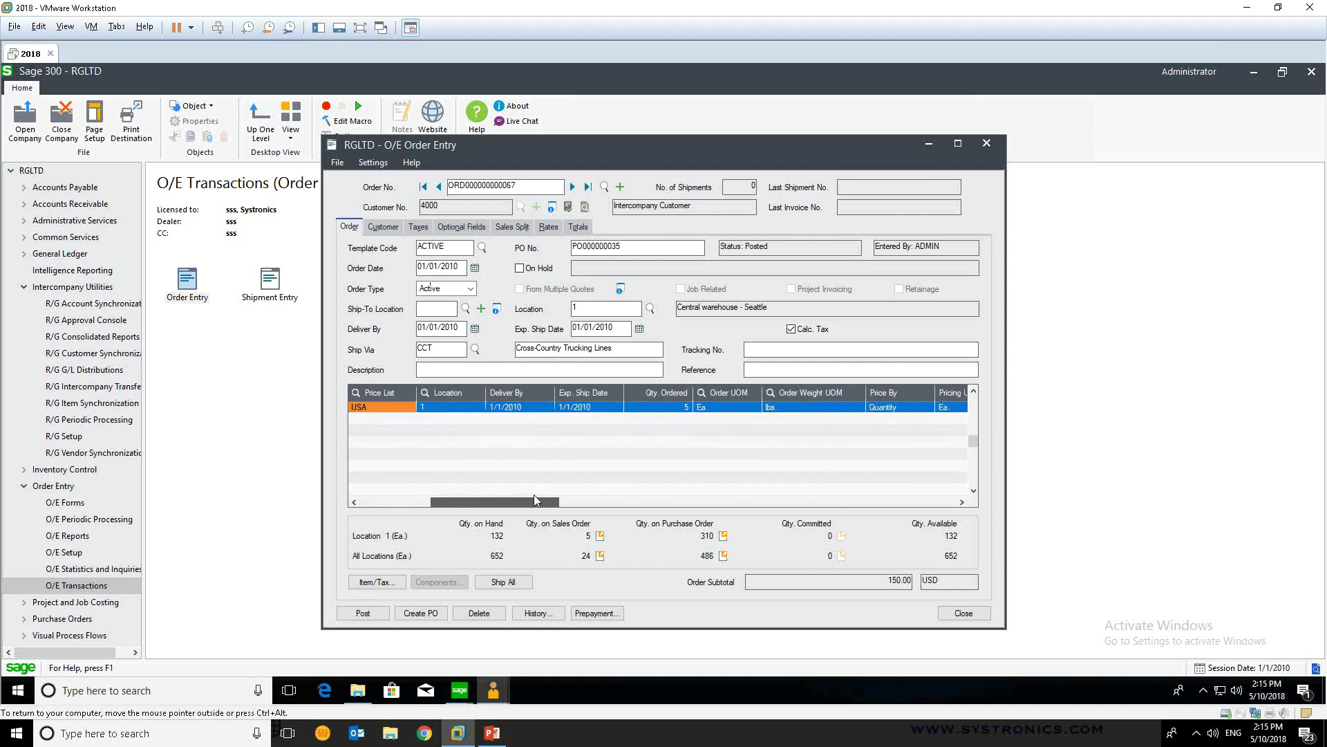
left_click(995, 145)
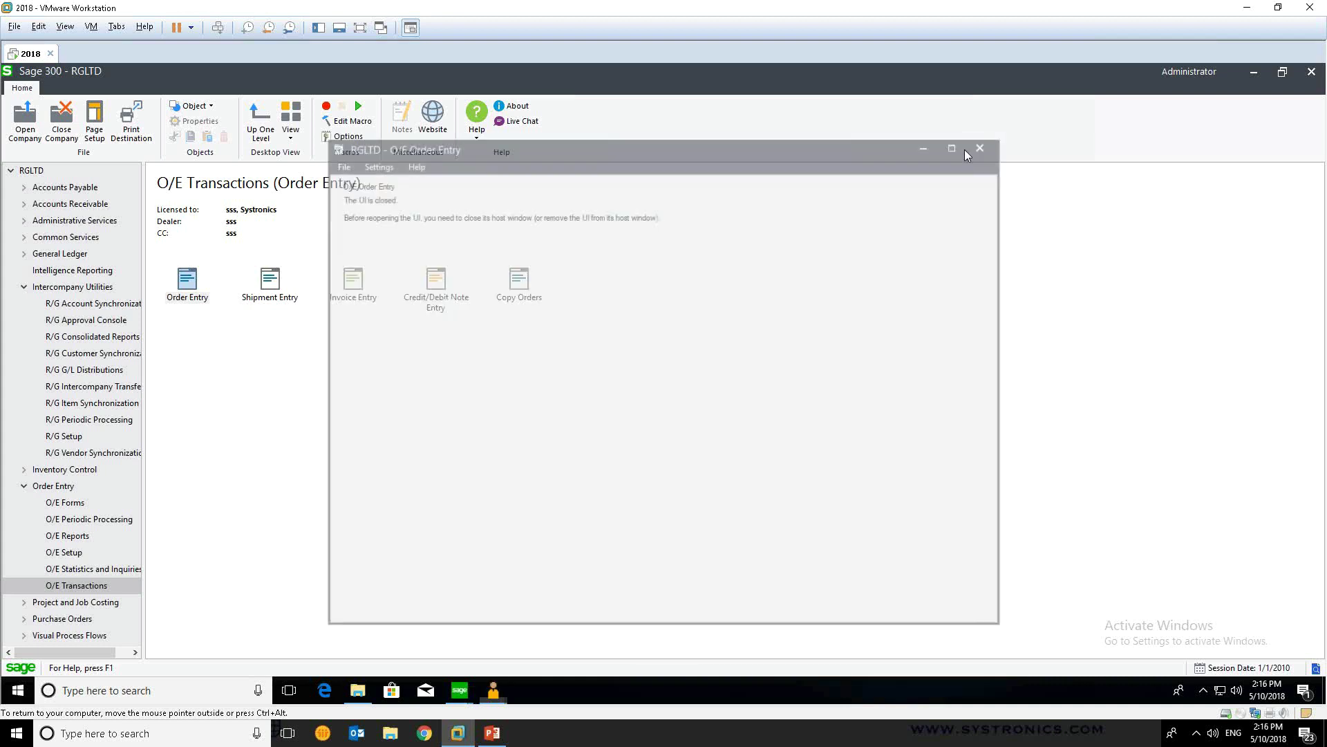
- Open Shipment Entry in RGLTD, enter the intercompany customer's number and select that customer's active sales order
double_click(272, 288)
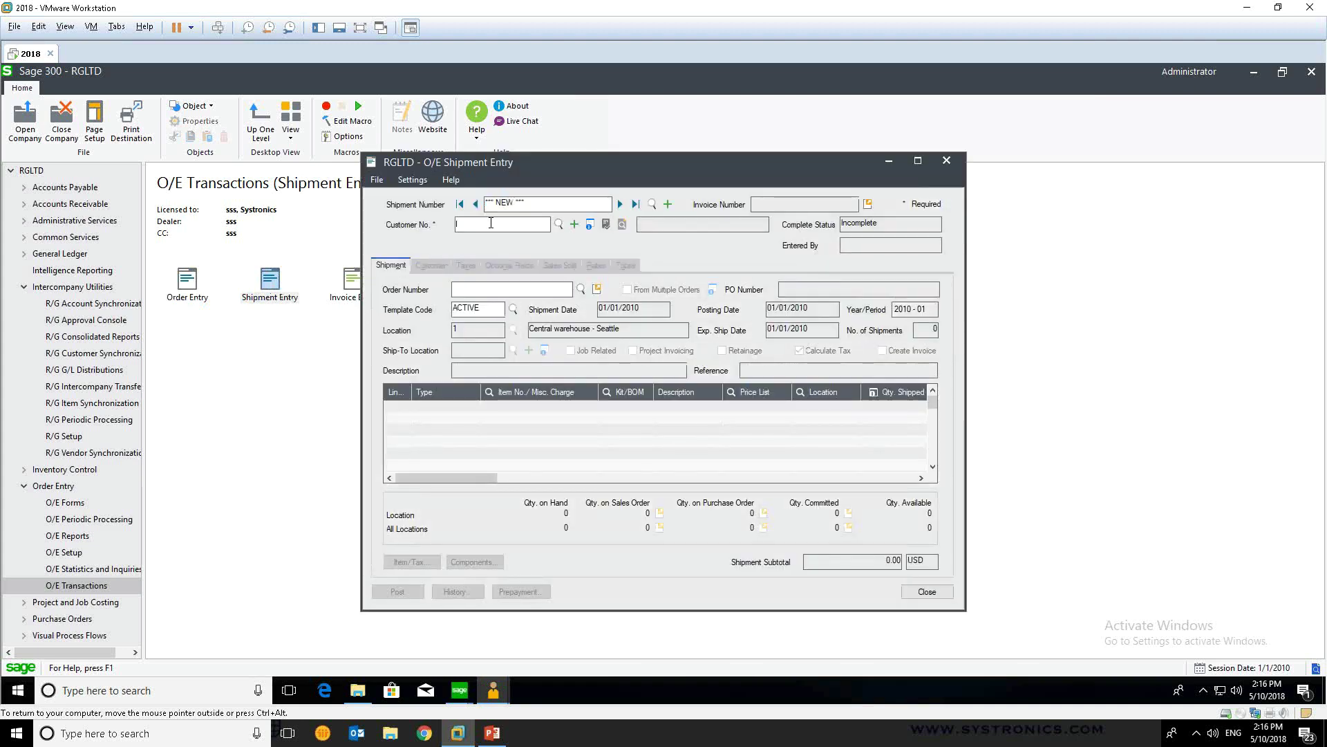
type("000")
key("Tab")
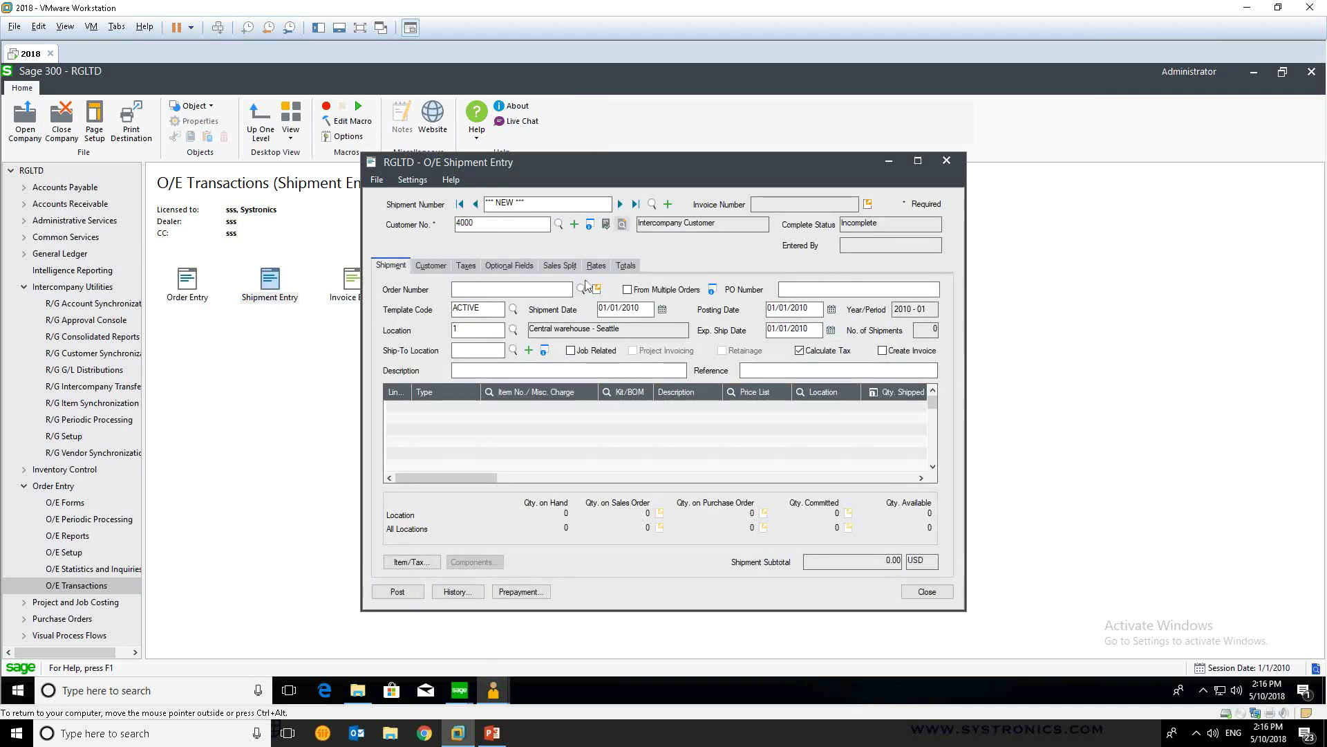
left_click(578, 290)
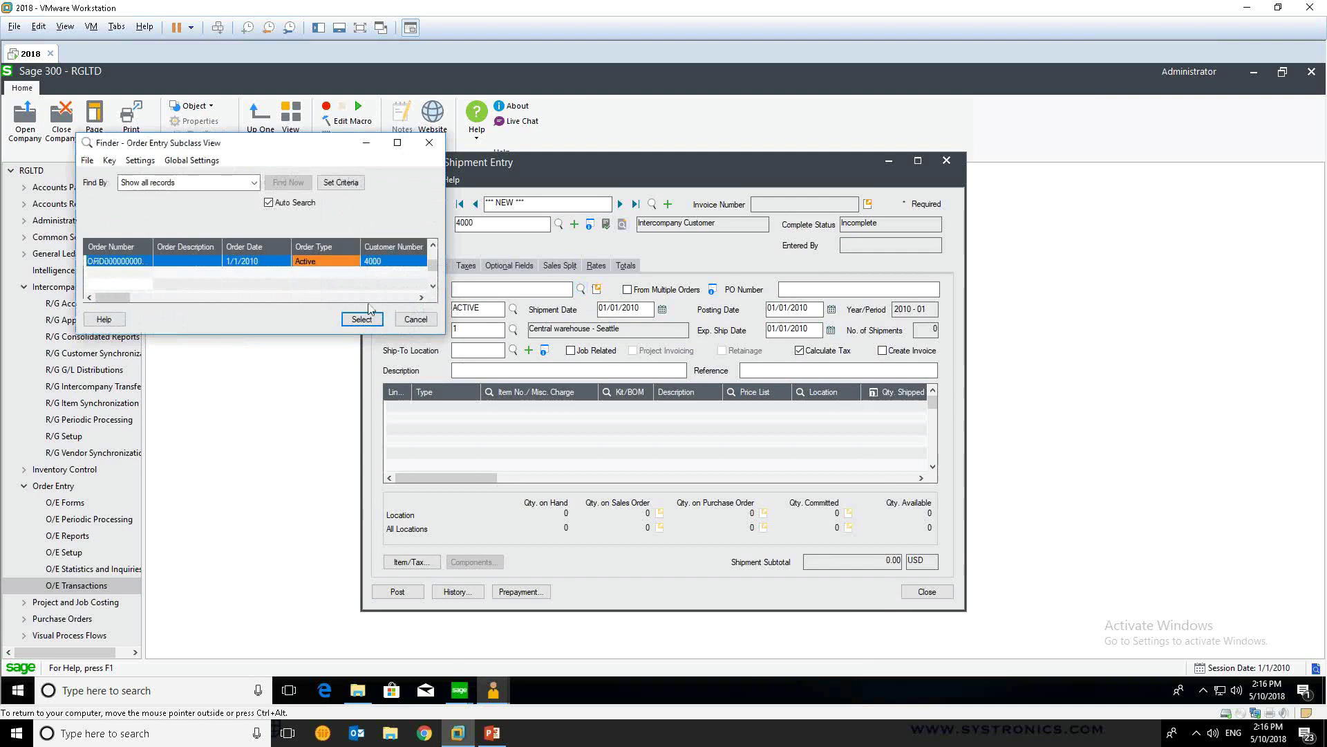
double_click(322, 260)
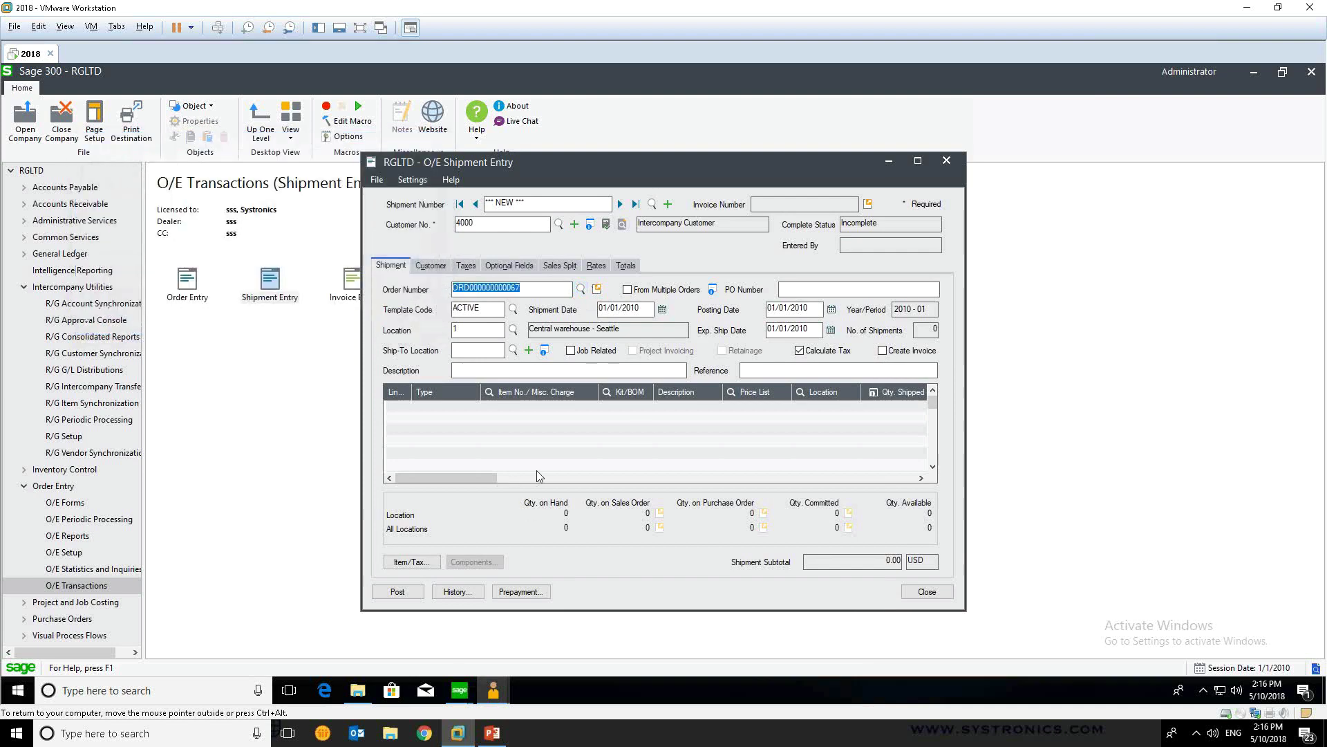
- Post the shipment as loaded, dismiss the information message and decline printing
left_click(398, 591)
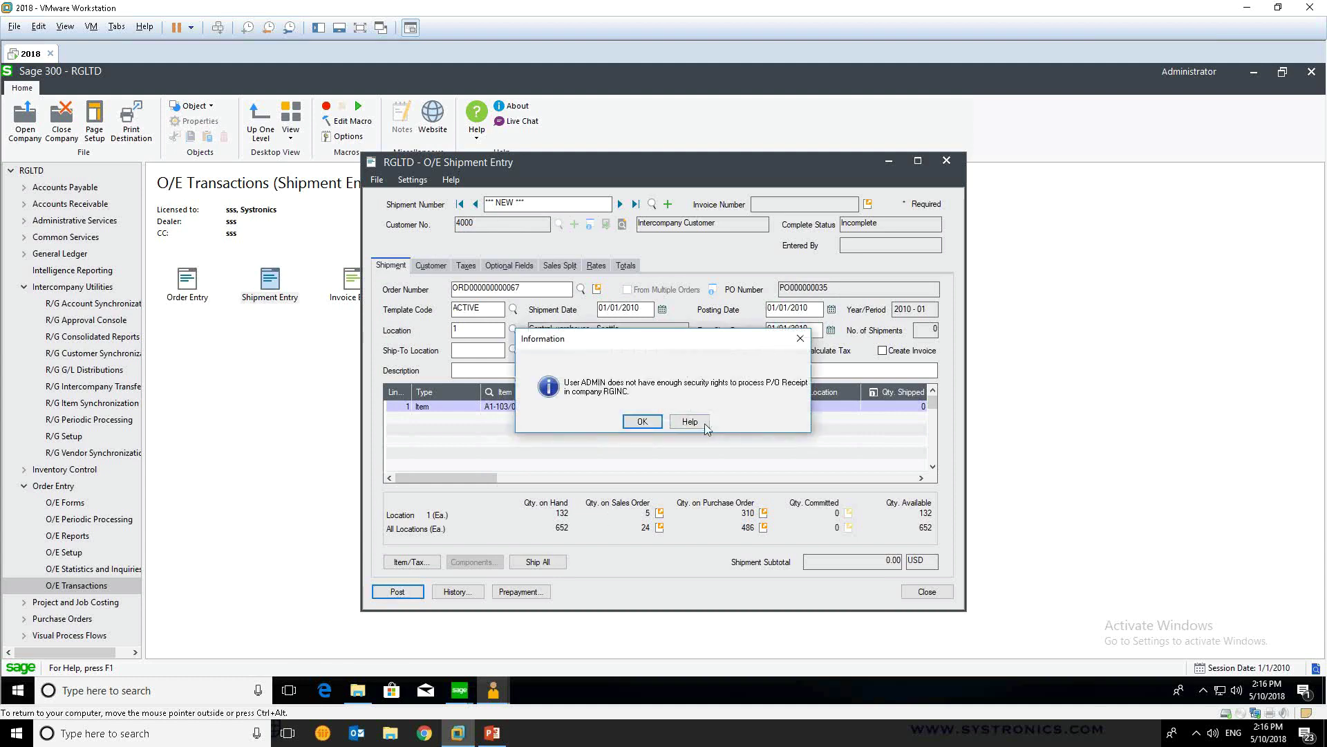
left_click(800, 338)
left_click(755, 484)
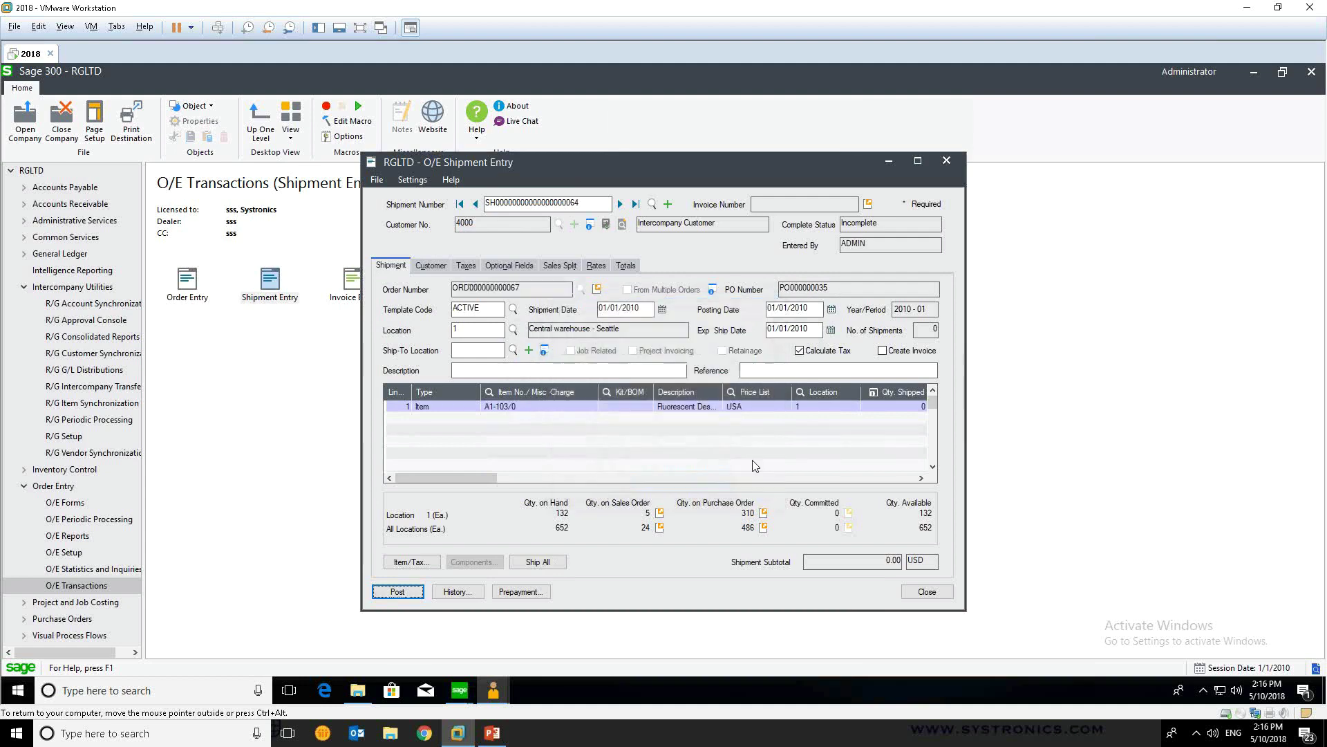
- Start a new shipment, enter the intercompany customer's number again and load the same sales order
left_click(666, 205)
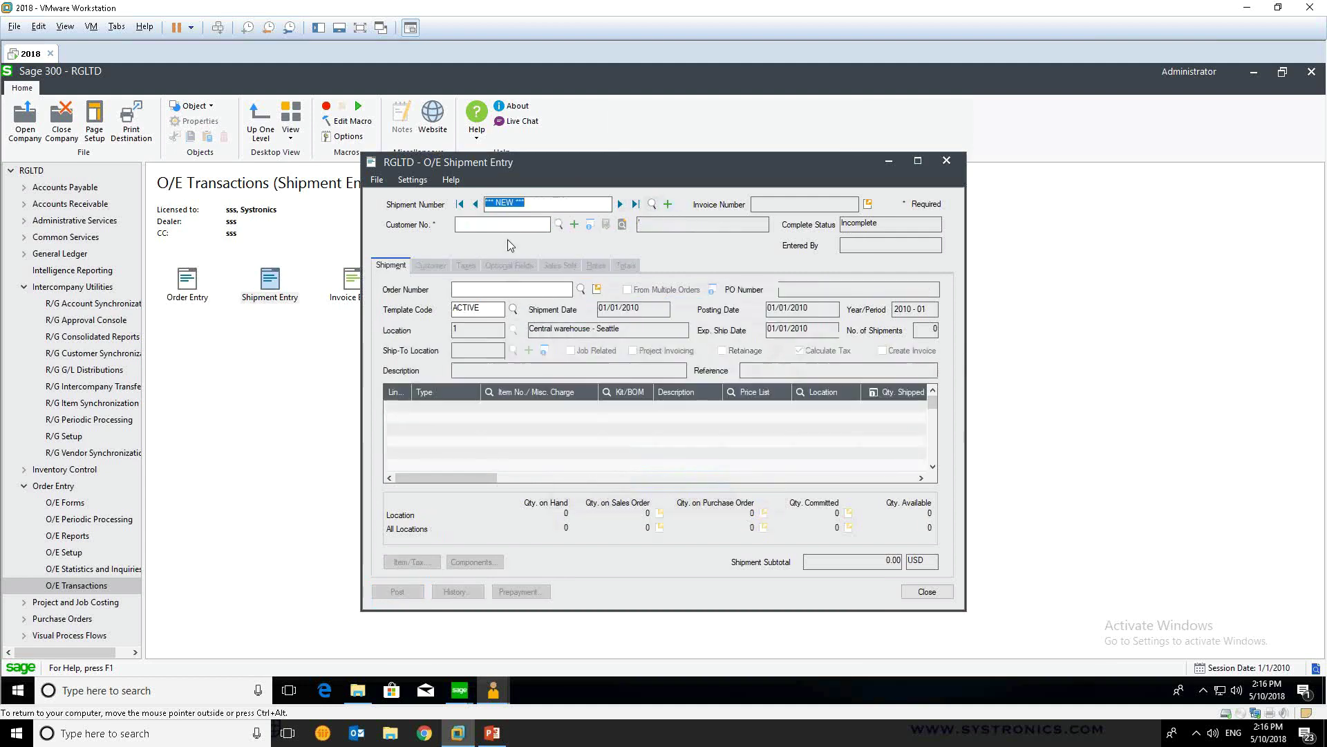
type("4")
left_click(636, 304)
left_click_drag(485, 221, 455, 219)
type("4000")
key("Tab")
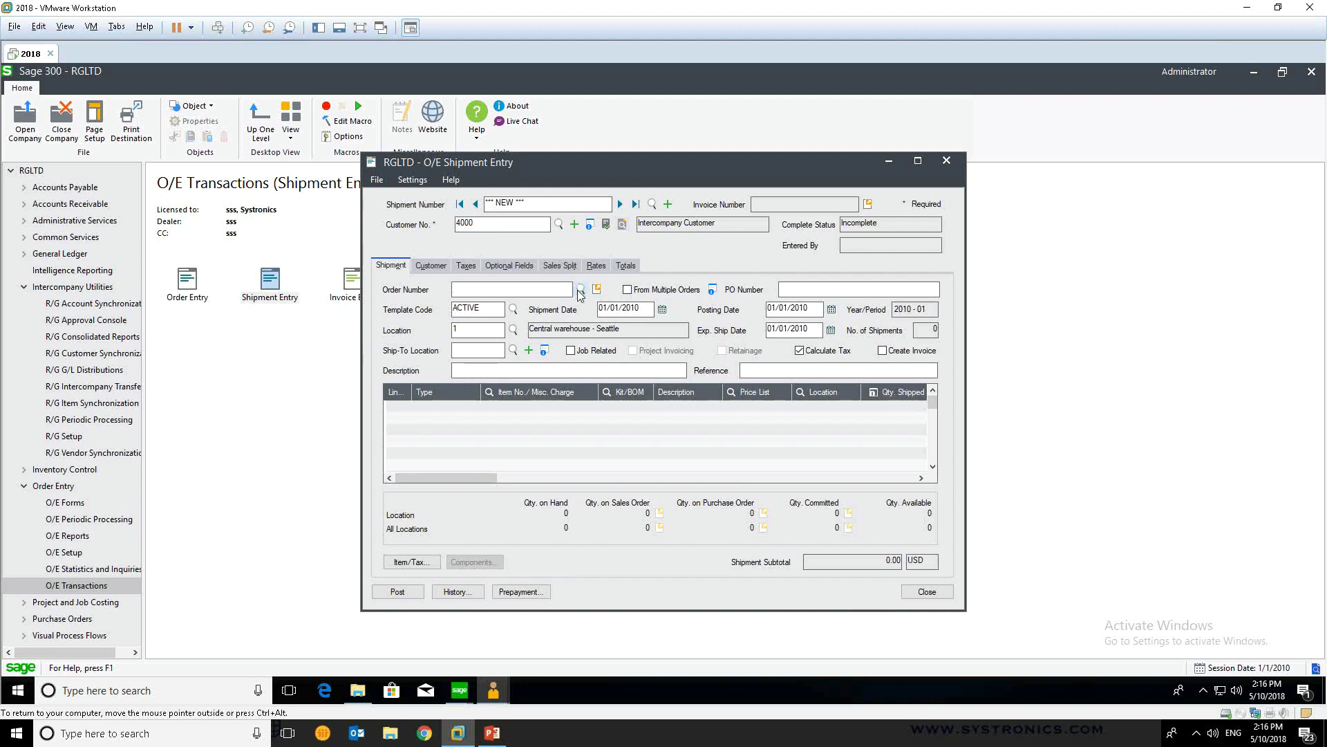
left_click(581, 289)
double_click(289, 264)
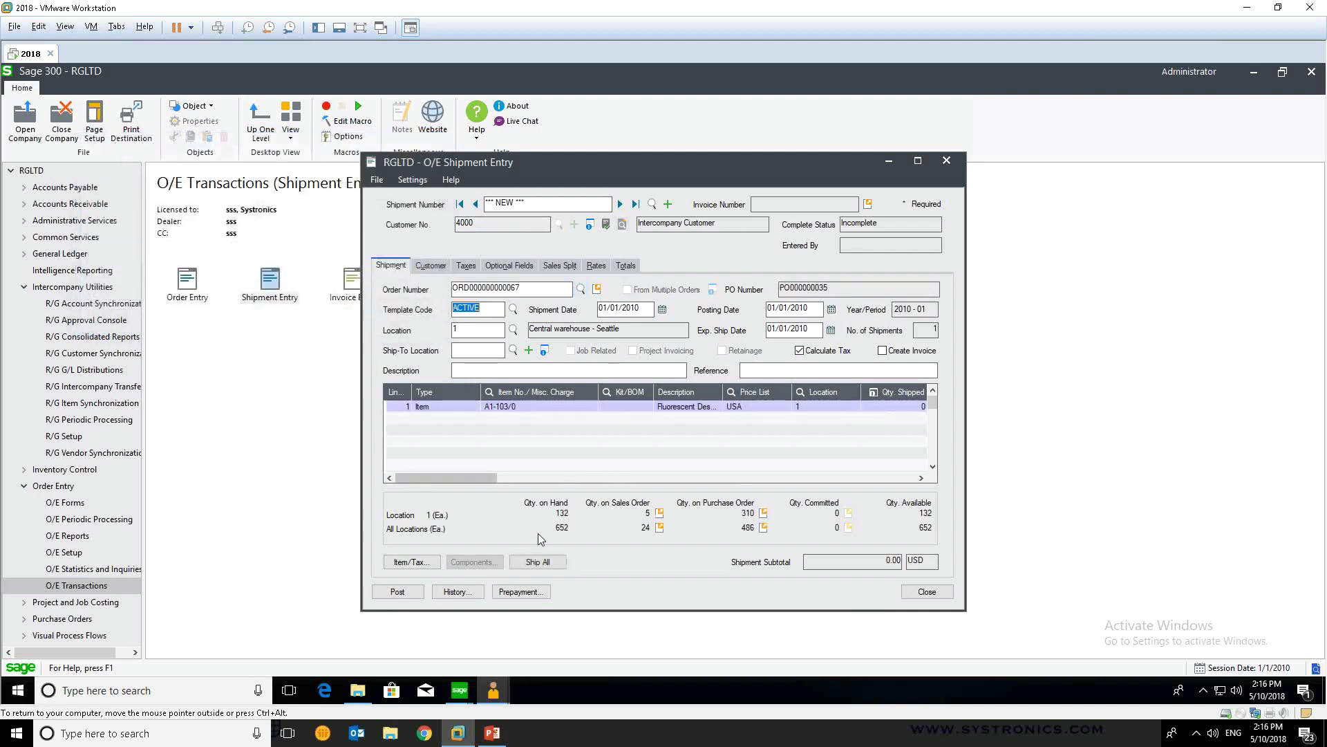
- Ship the order's full quantity of 5 for item A1-103/0, post the shipment and decline printing the picking slip
left_click(399, 590)
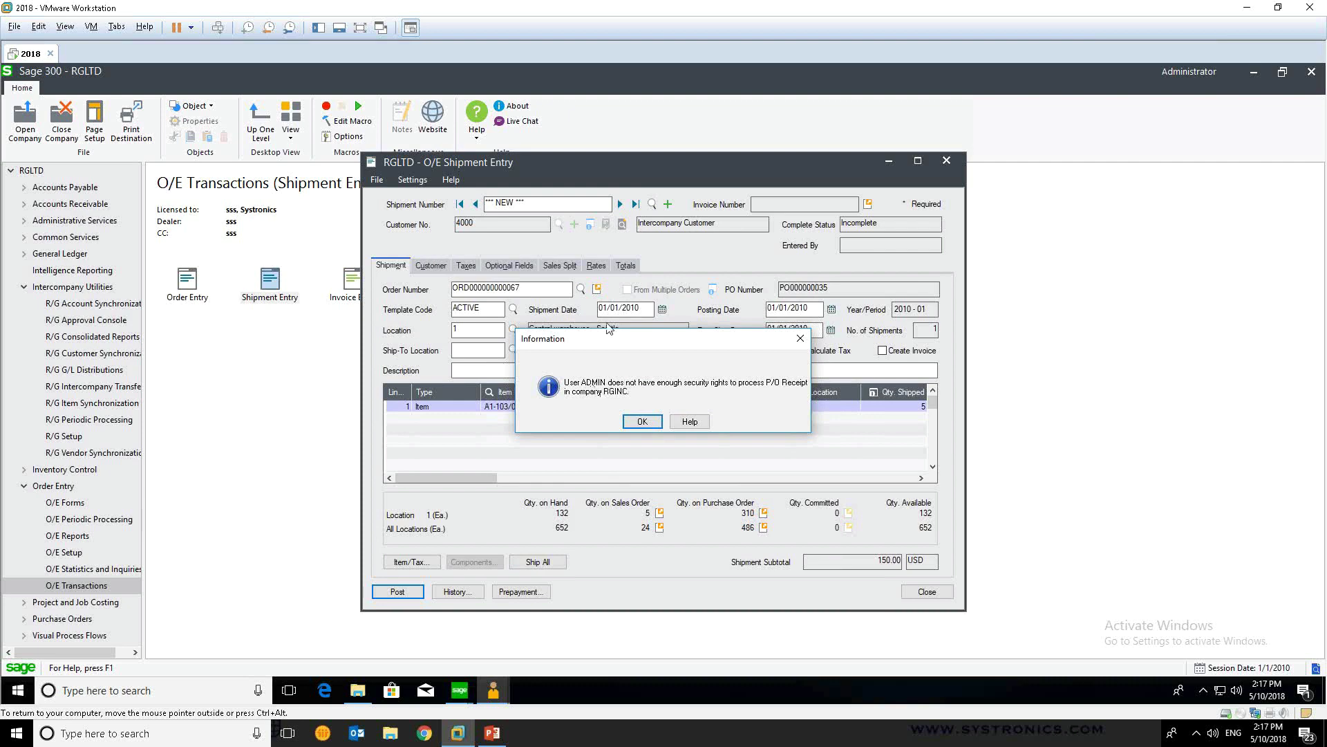
left_click(641, 422)
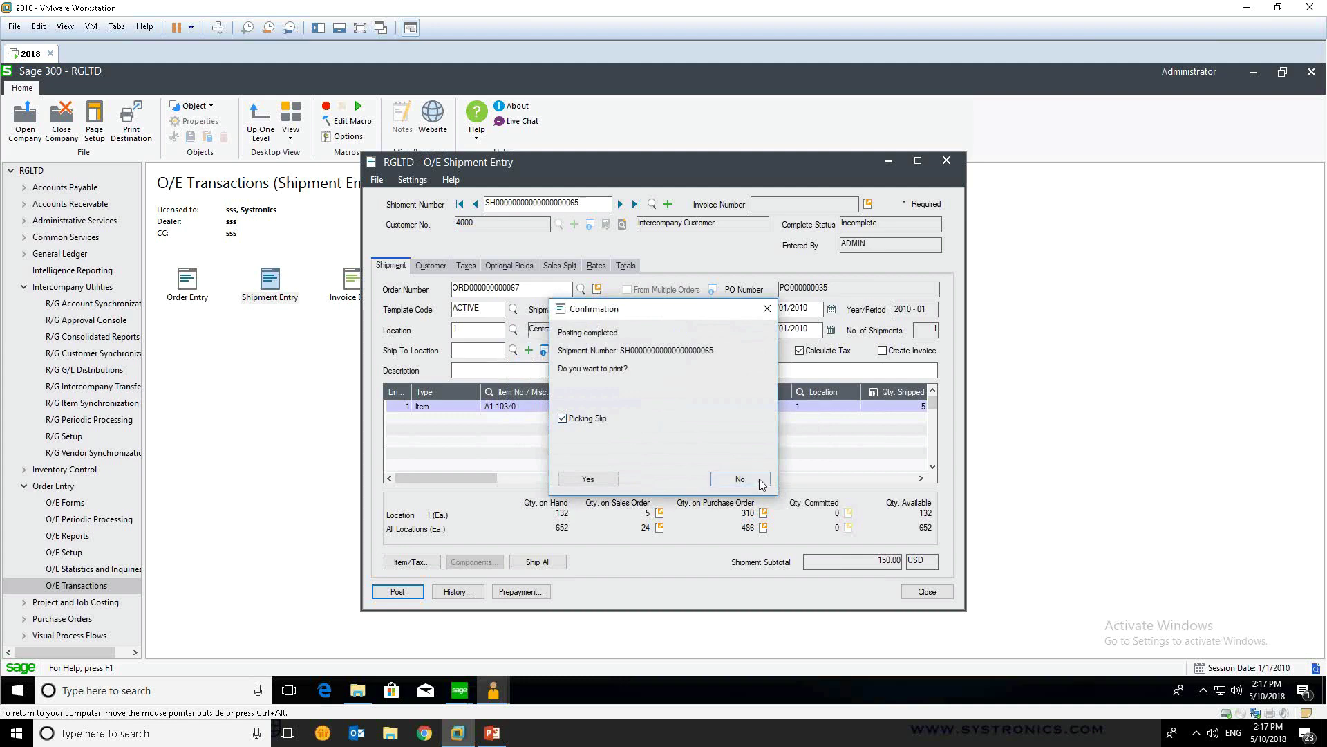
left_click(753, 480)
- Switch to the RGINC company, open the Approval Console and load the pending and failed transactions
left_click(460, 690)
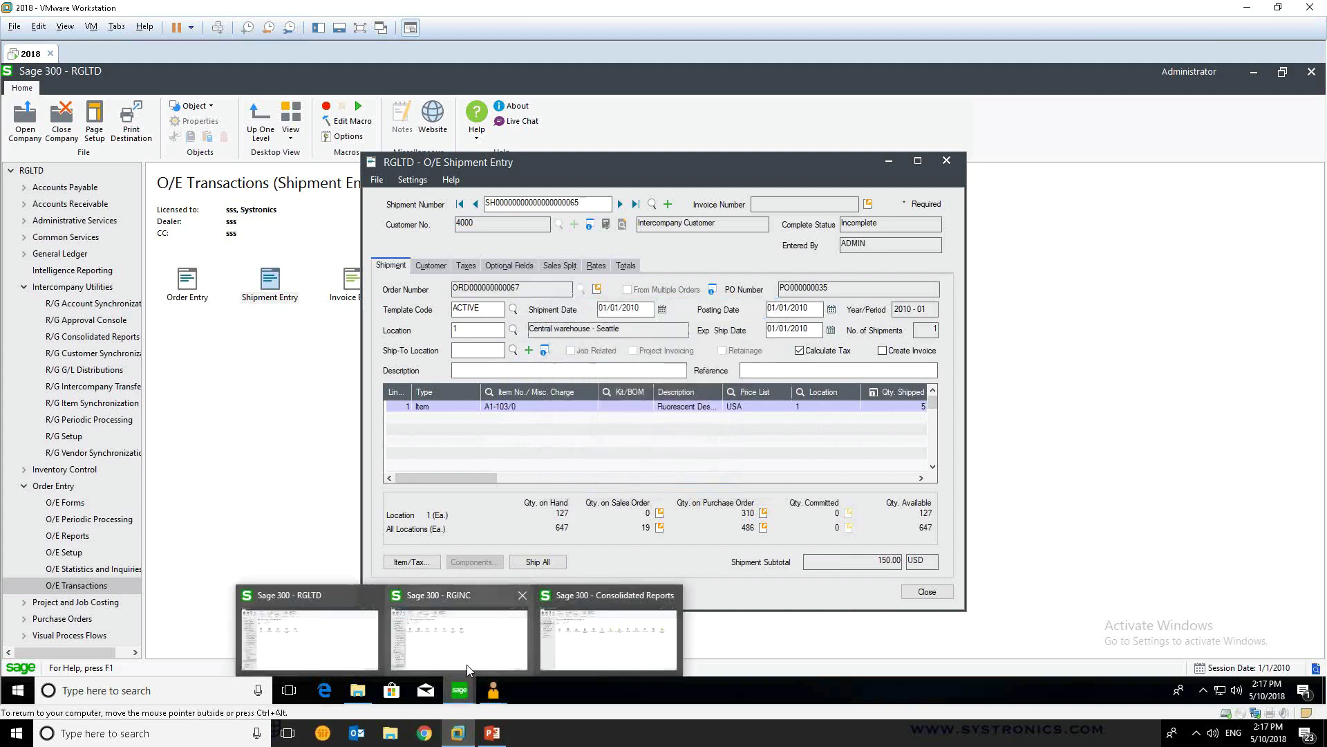
left_click(456, 661)
mouse_move(349, 643)
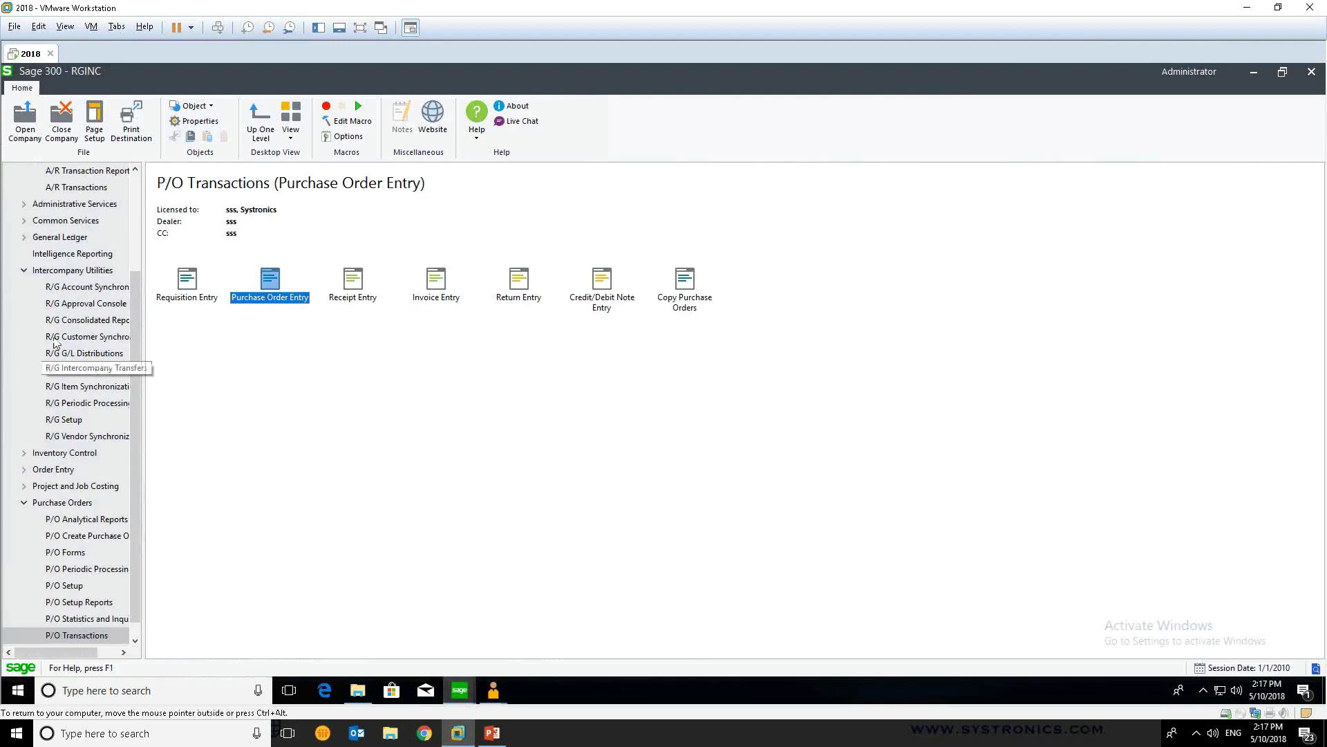
left_click(97, 306)
double_click(190, 289)
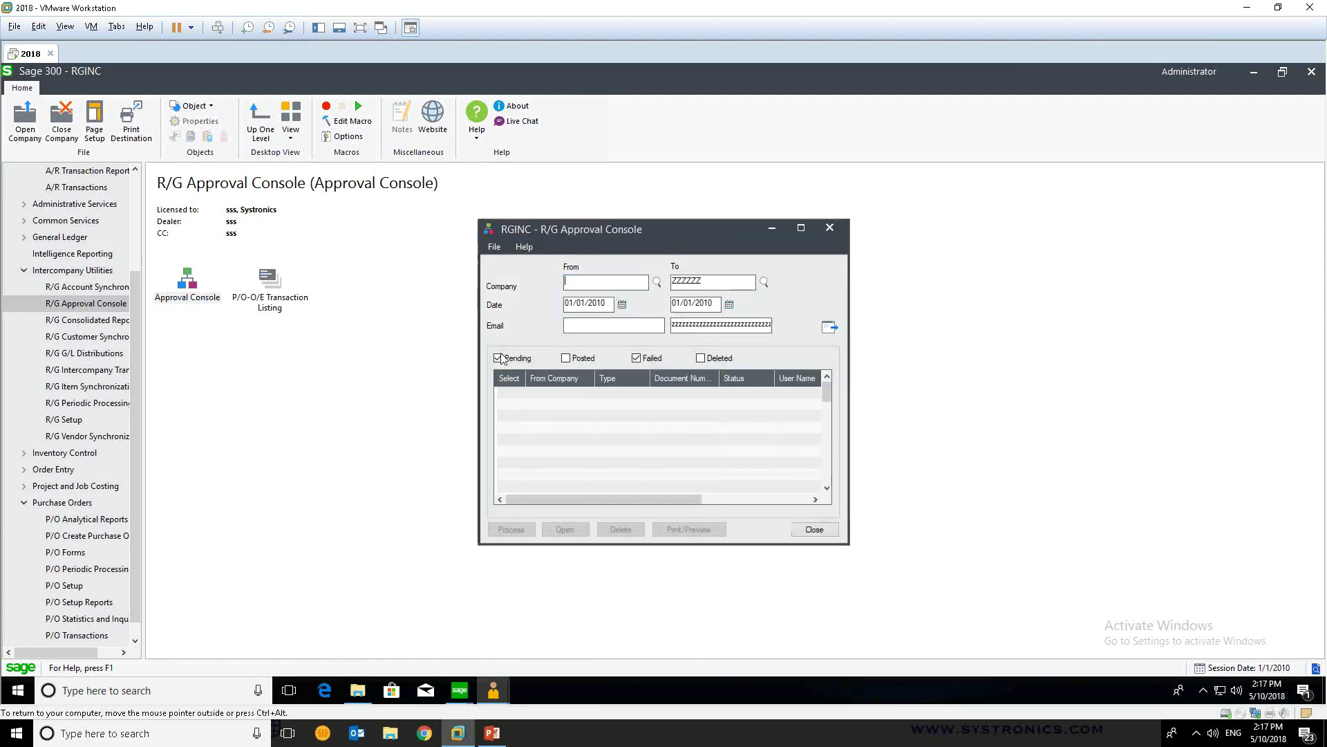
left_click(829, 328)
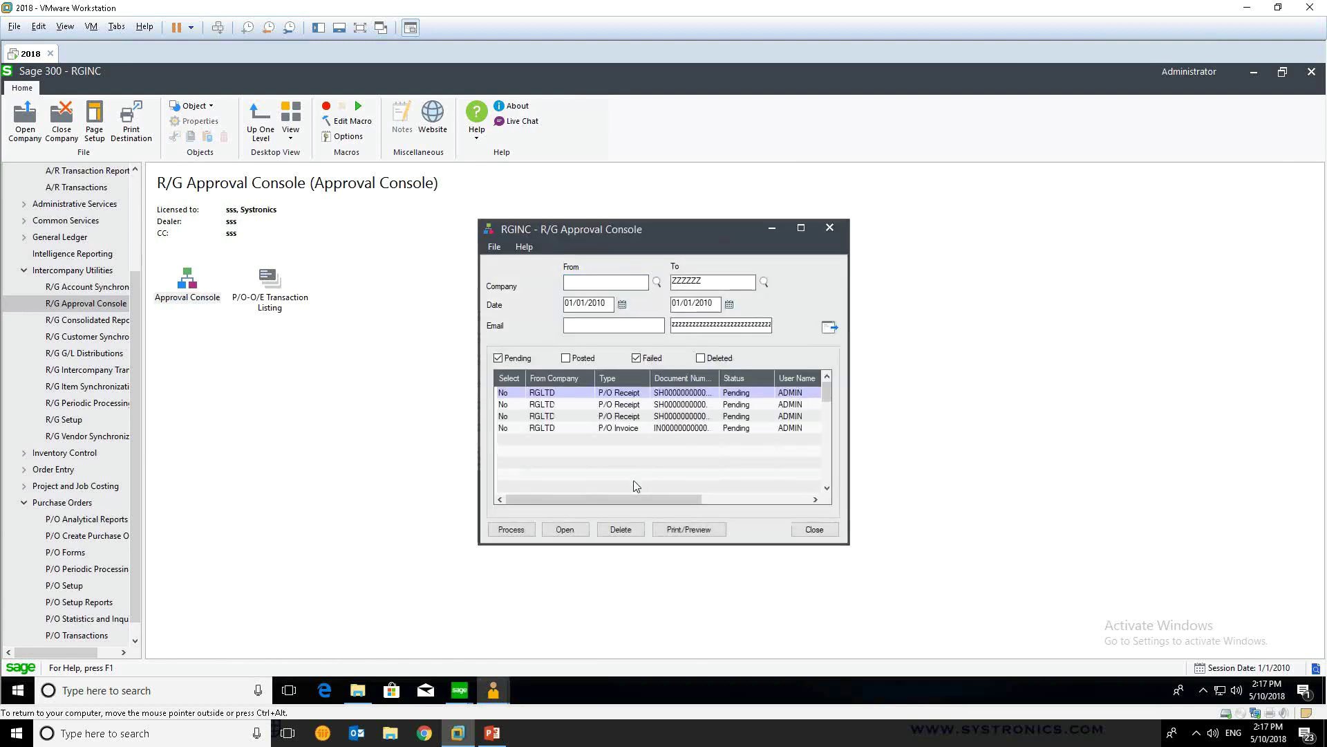
- Mark the third pending P/O Receipt from RGLTD for processing, process it and close the message
left_click(621, 416)
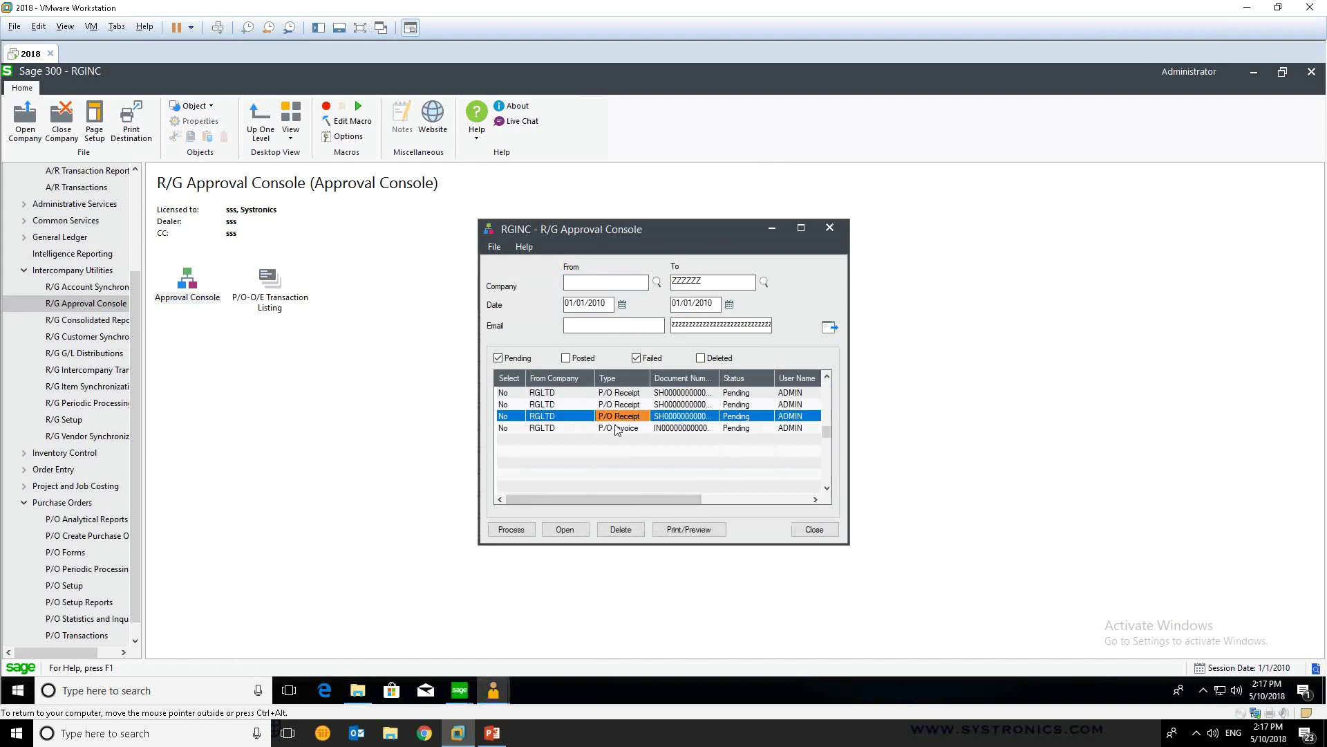
double_click(512, 416)
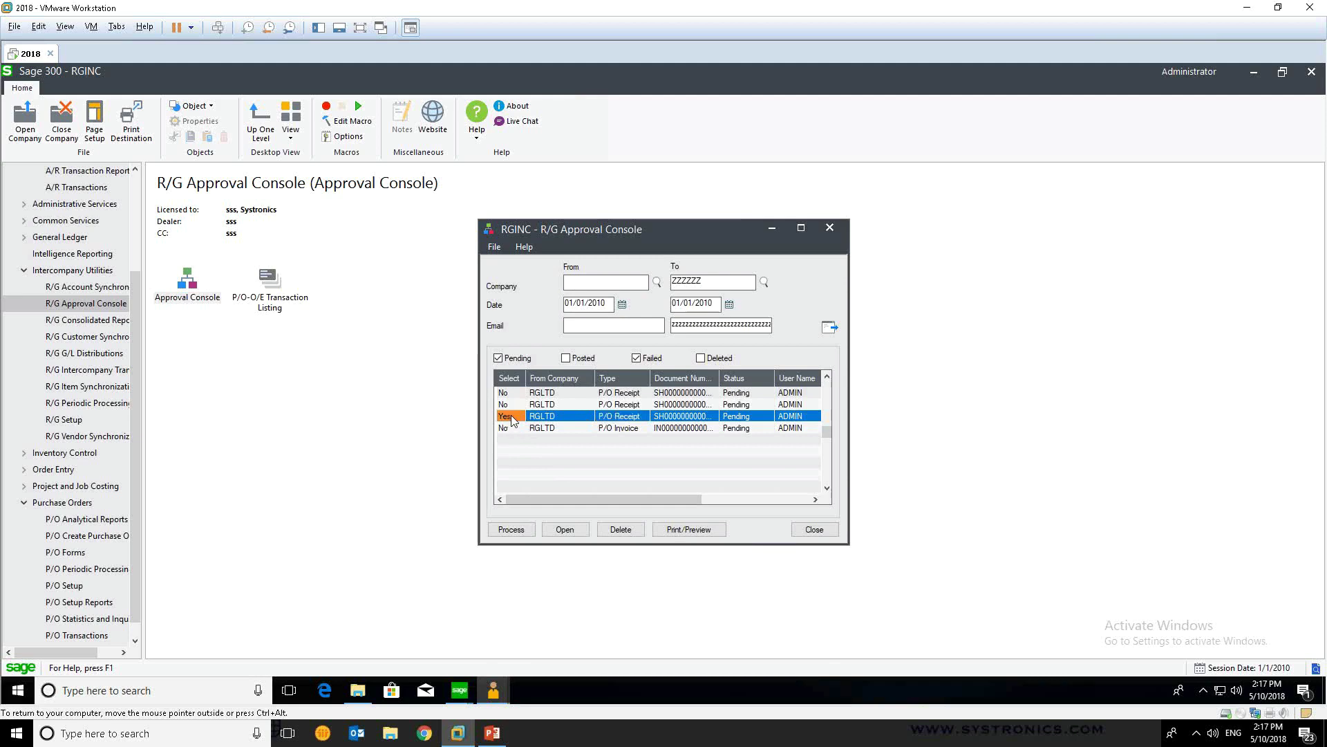
left_click(510, 529)
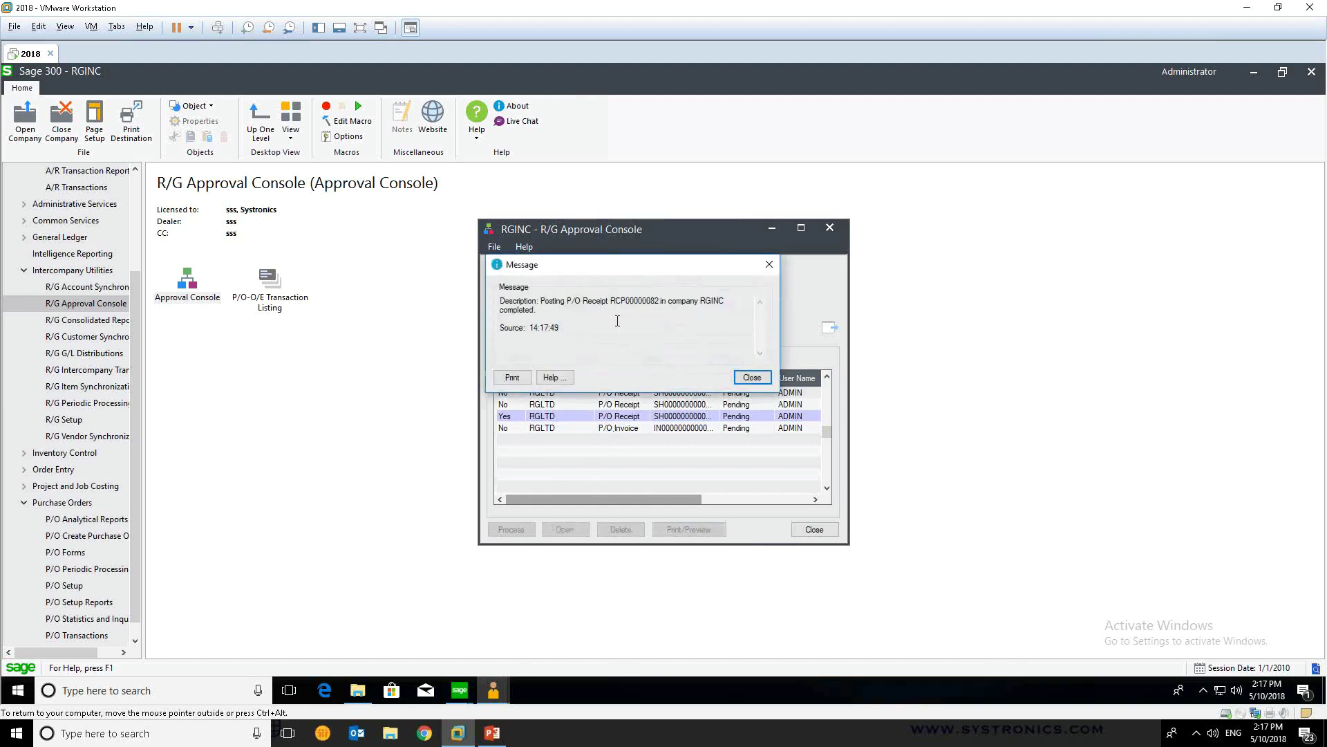
left_click(758, 377)
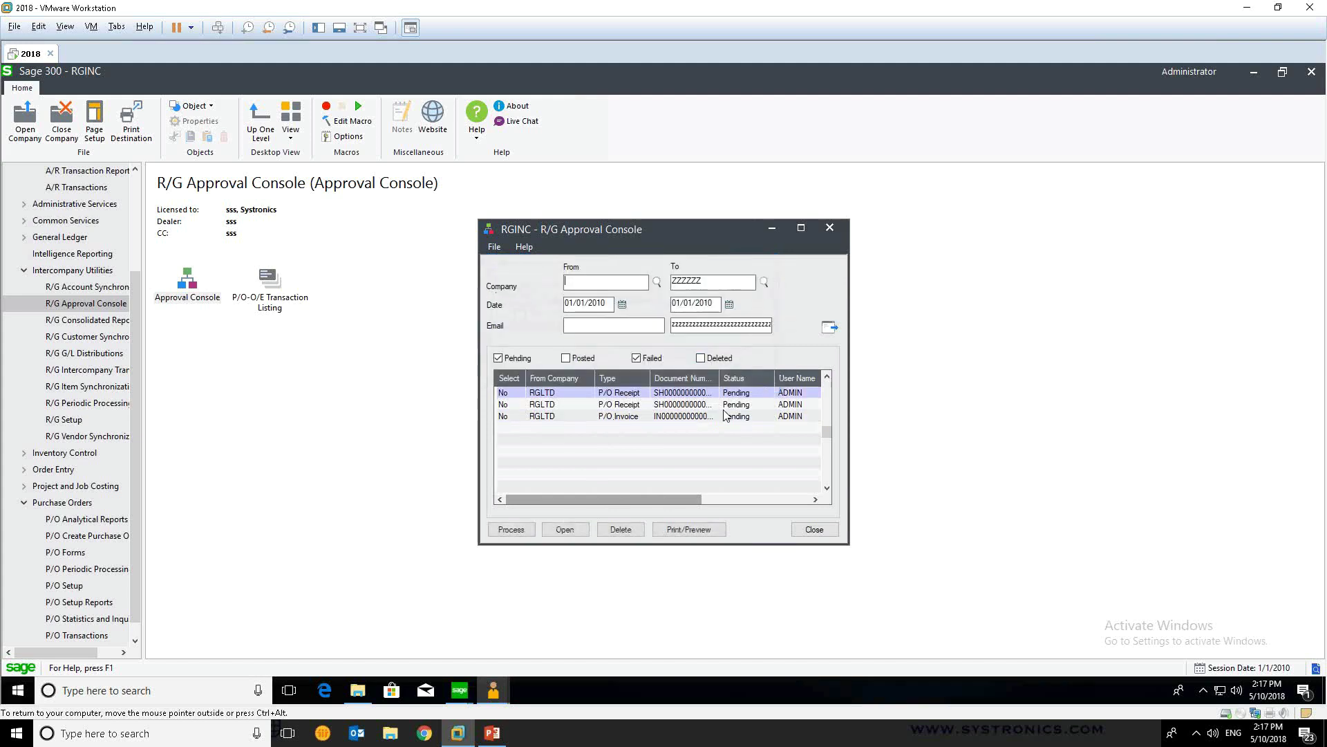
- Switch back to the RGLTD company, open O/E Invoice Entry and enter the intercompany customer's number
mouse_move(460, 690)
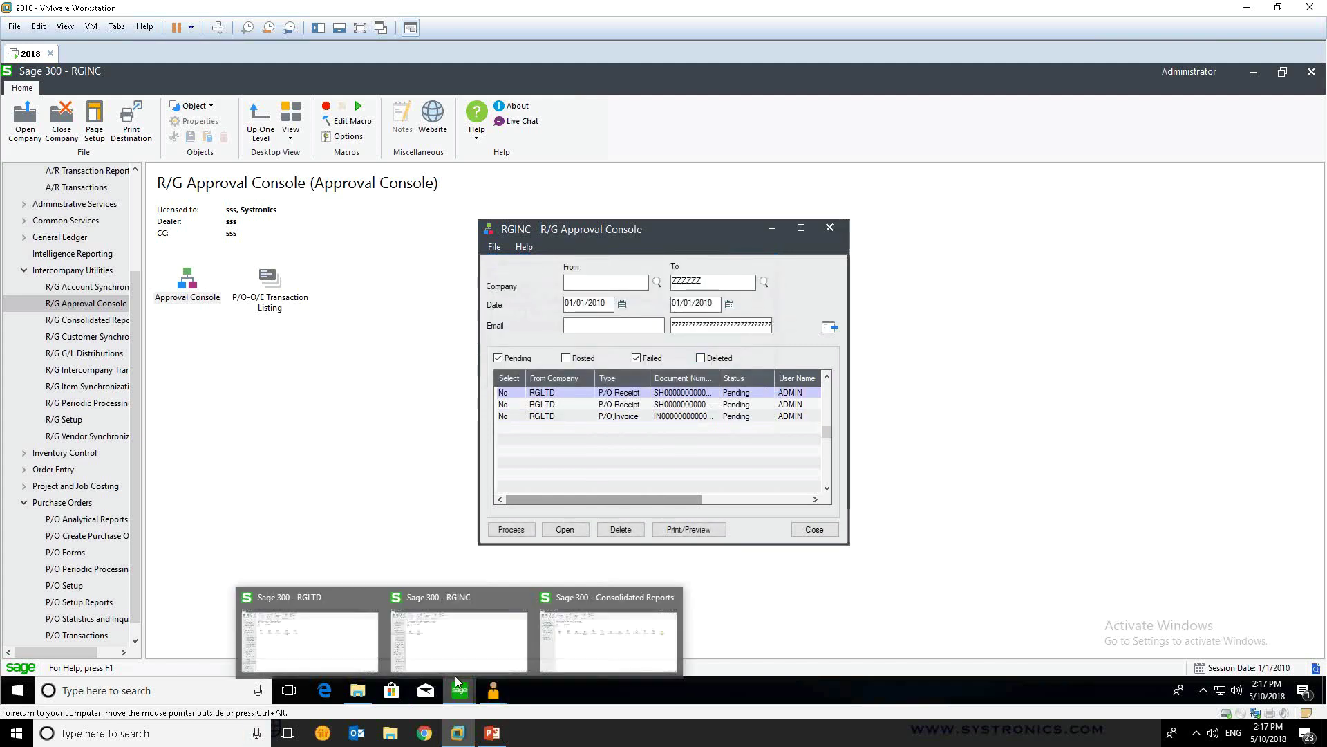
left_click(329, 636)
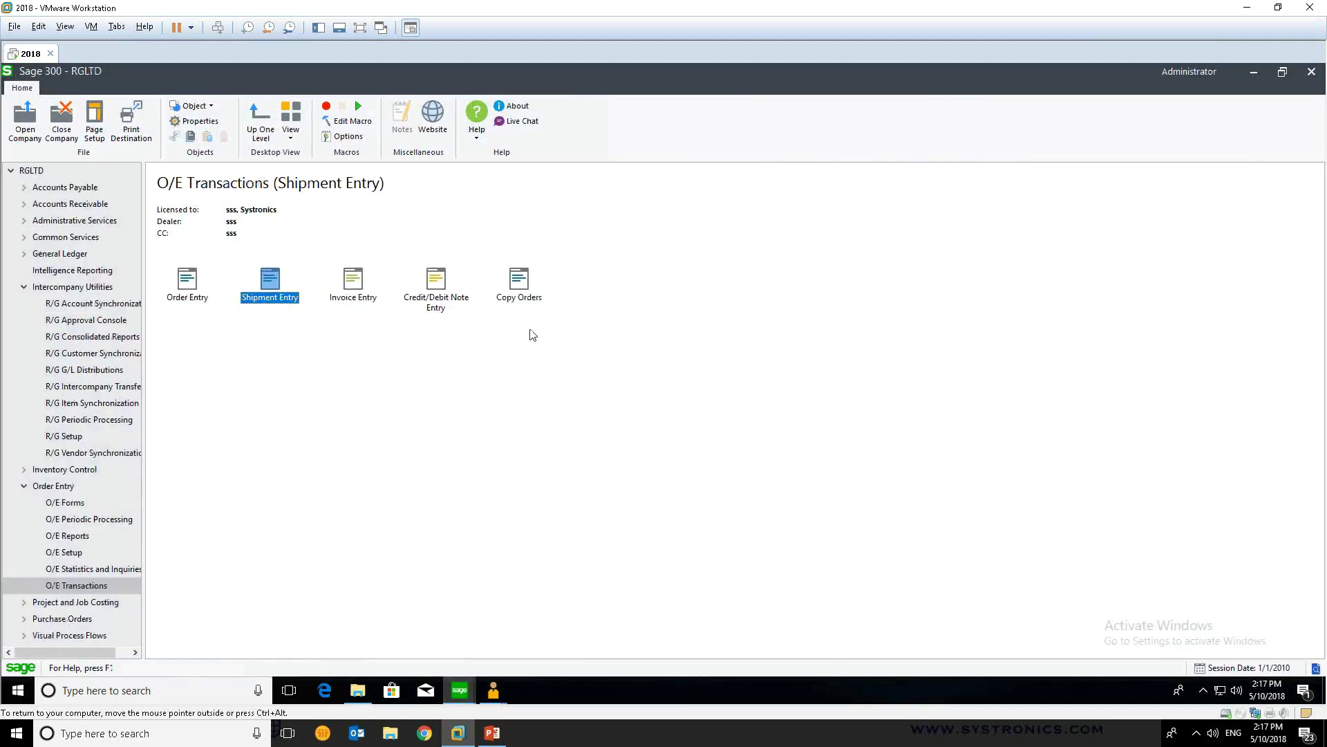
double_click(353, 280)
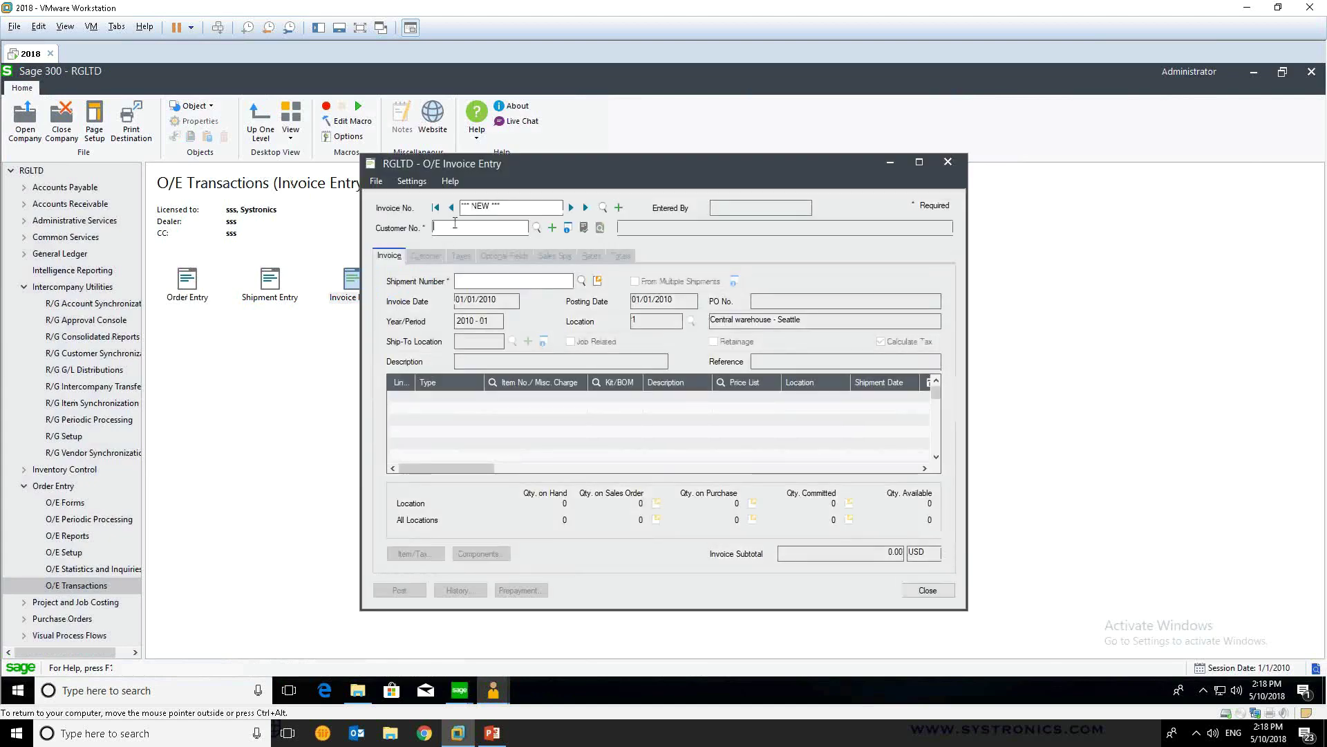
type("4000")
key("Return")
- Select the customer's last listed shipment and load its lines into the new invoice
left_click(582, 281)
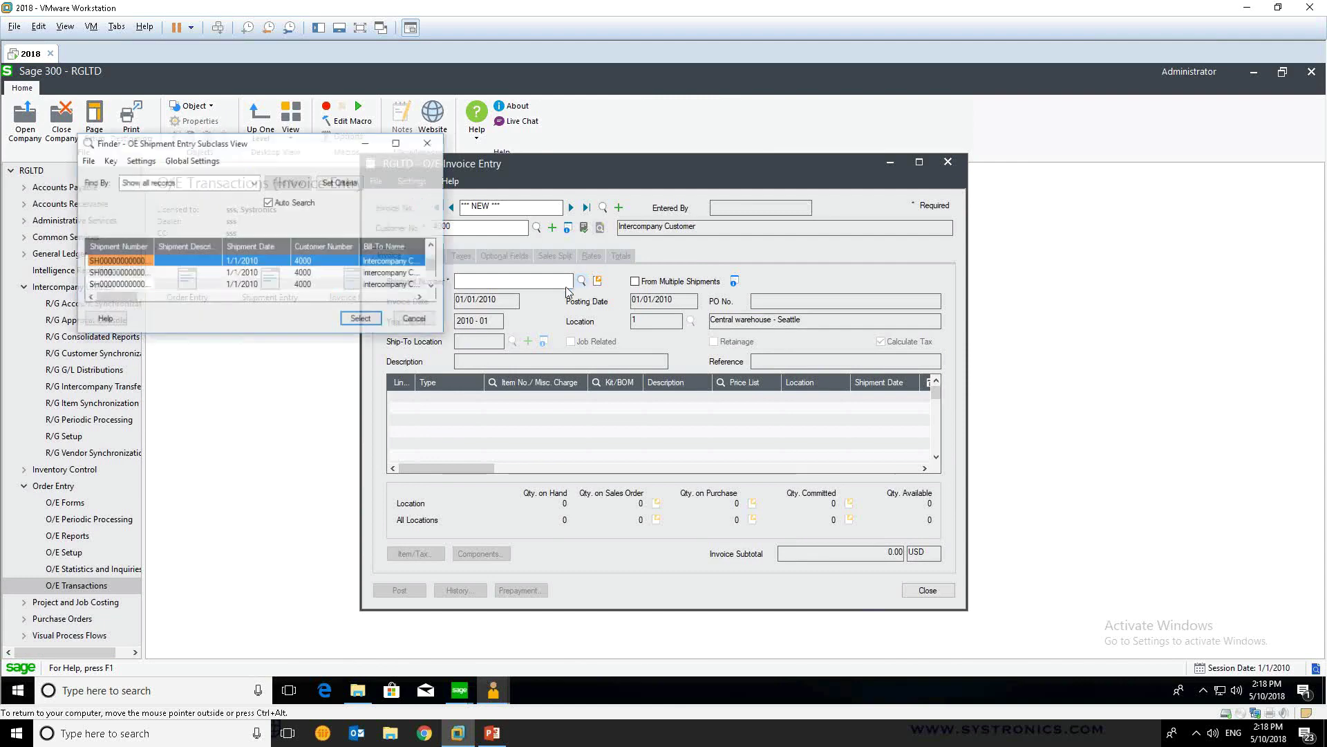
key("Down")
key("Down")
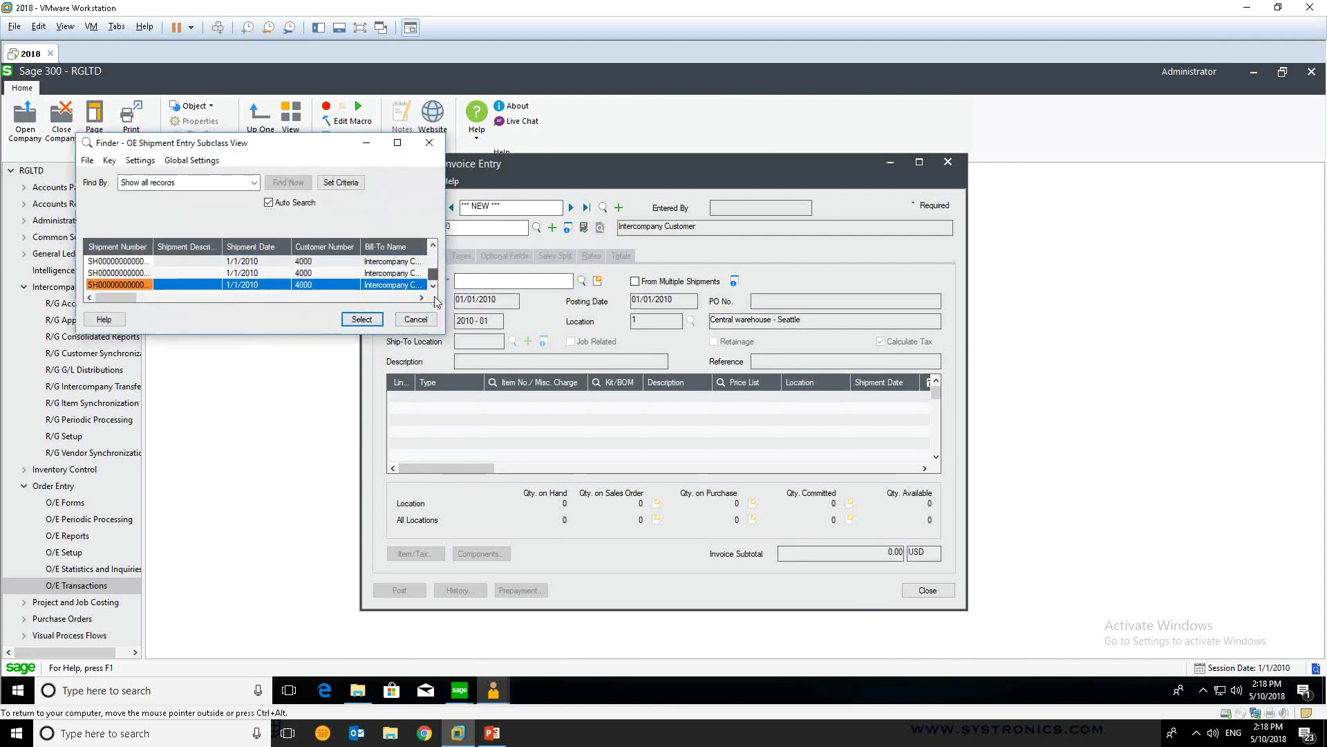
double_click(357, 283)
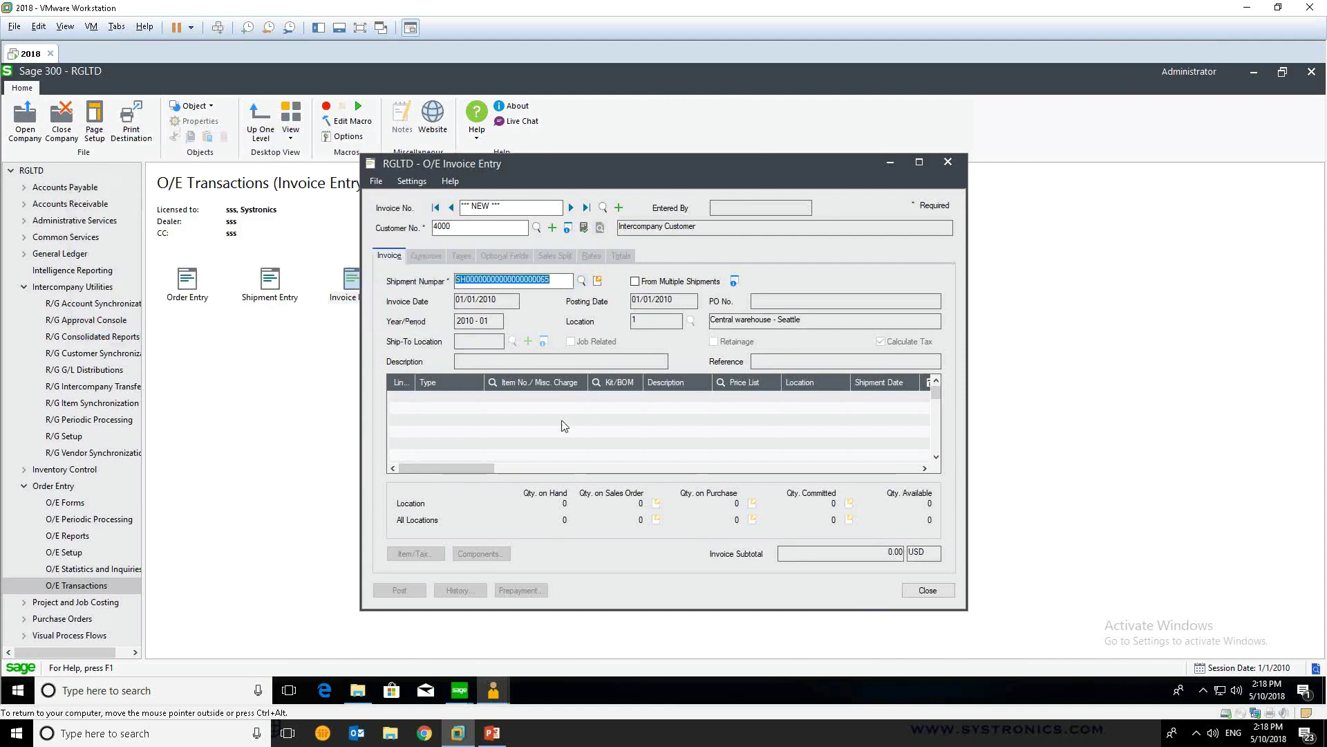
key("Tab")
- Post the invoice, acknowledge the information message and close Invoice Entry
left_click(393, 589)
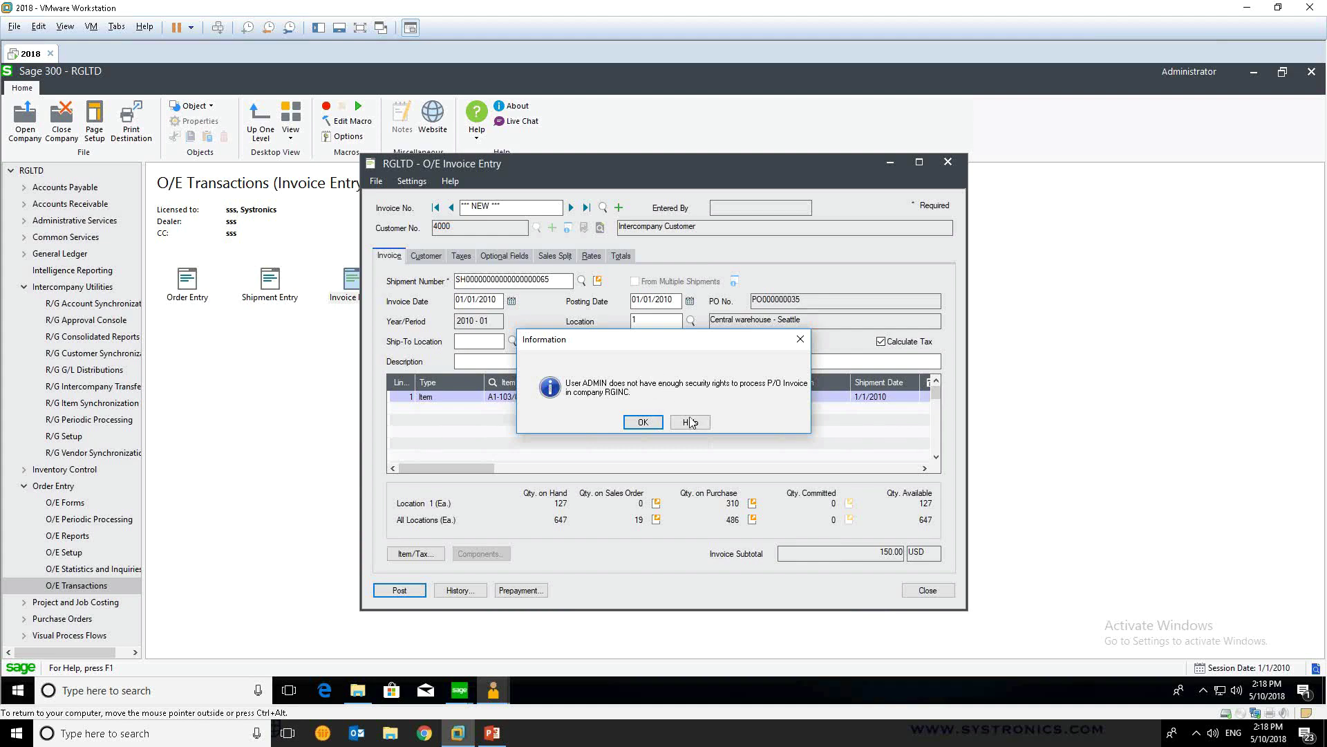
left_click(648, 423)
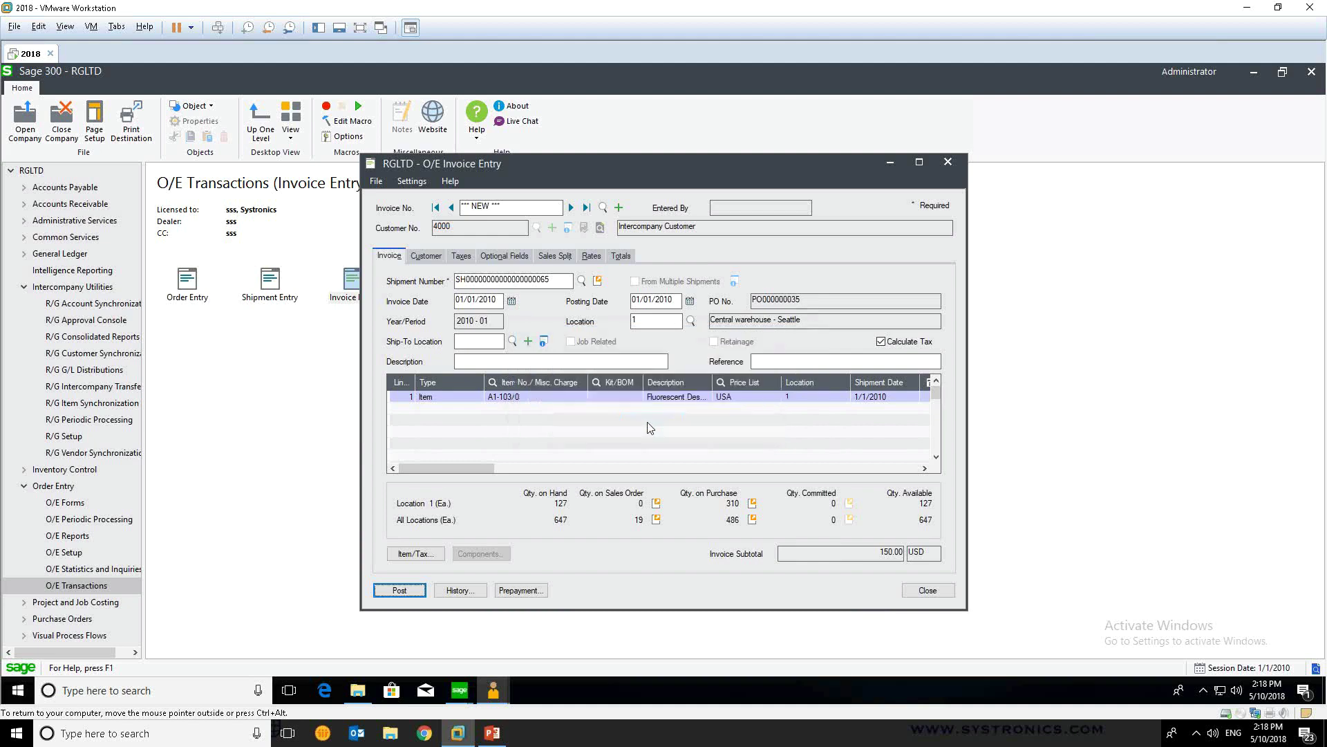
left_click(674, 437)
left_click(947, 162)
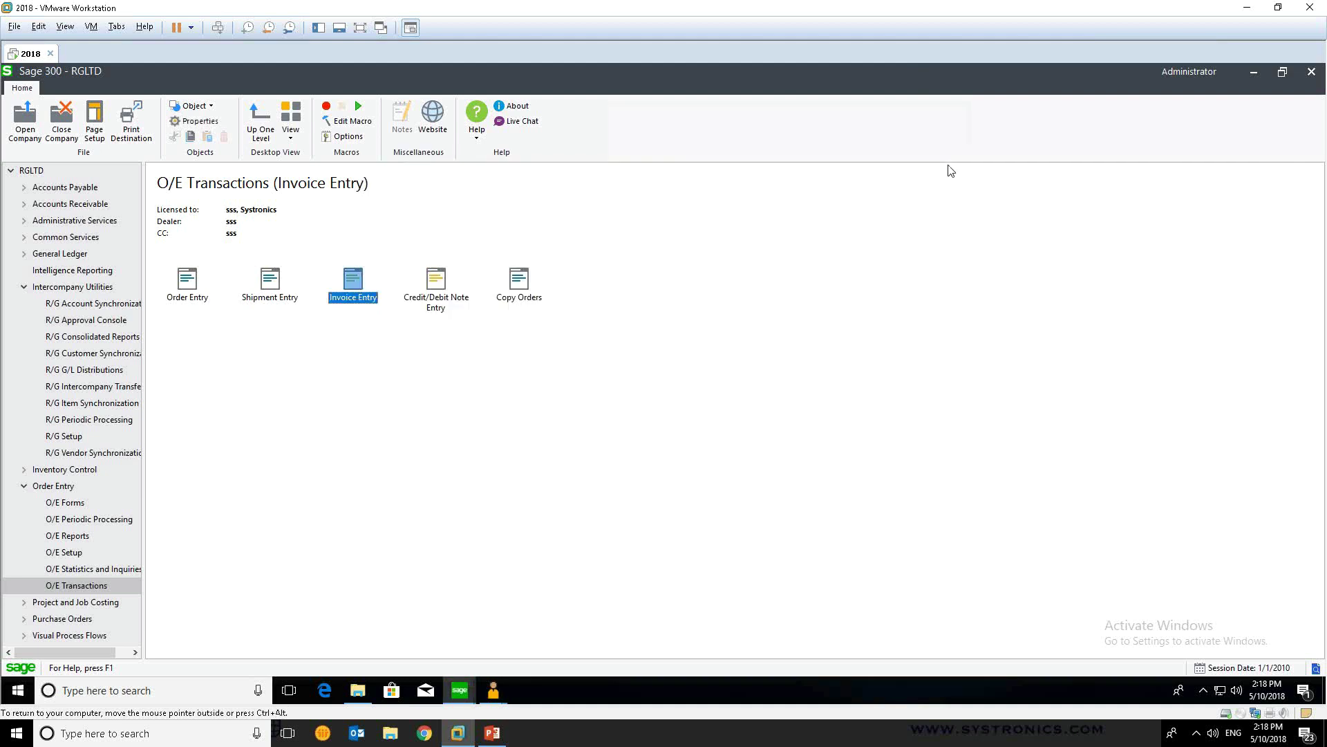
key("alt+Tab")
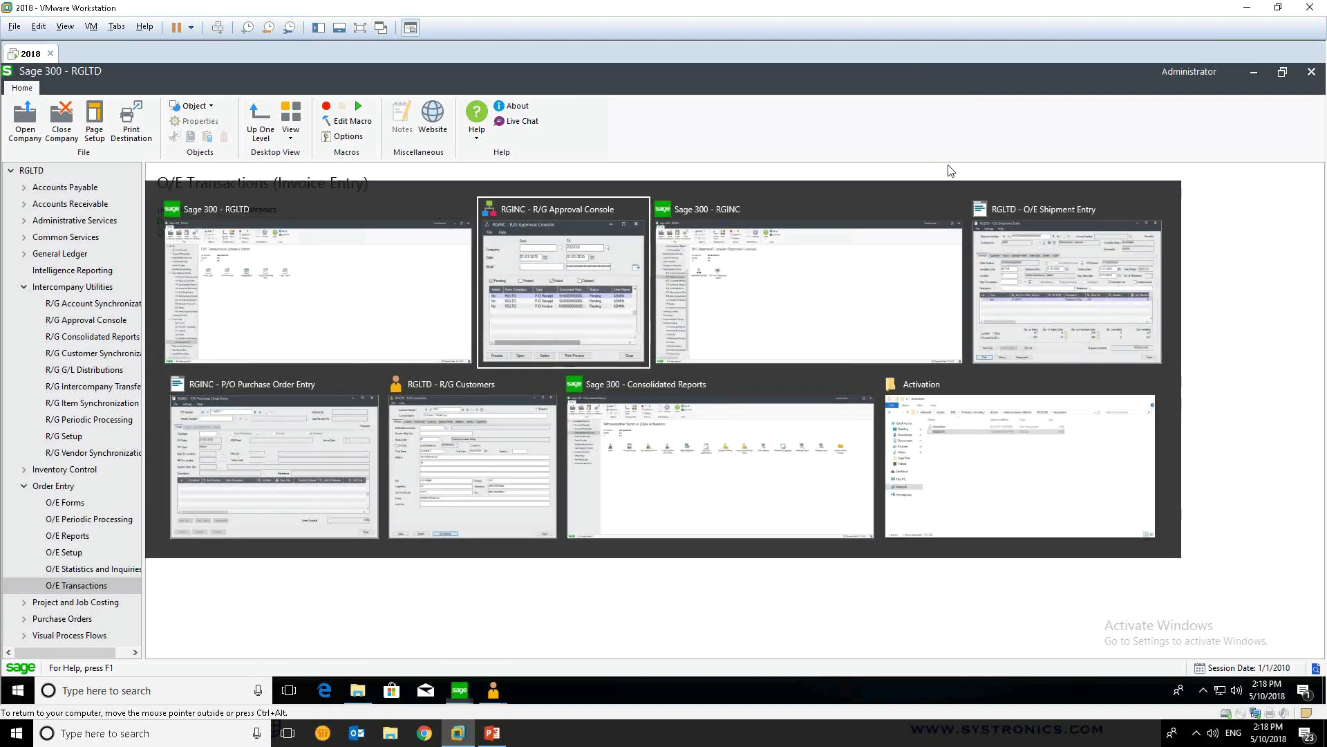
key("alt+Tab")
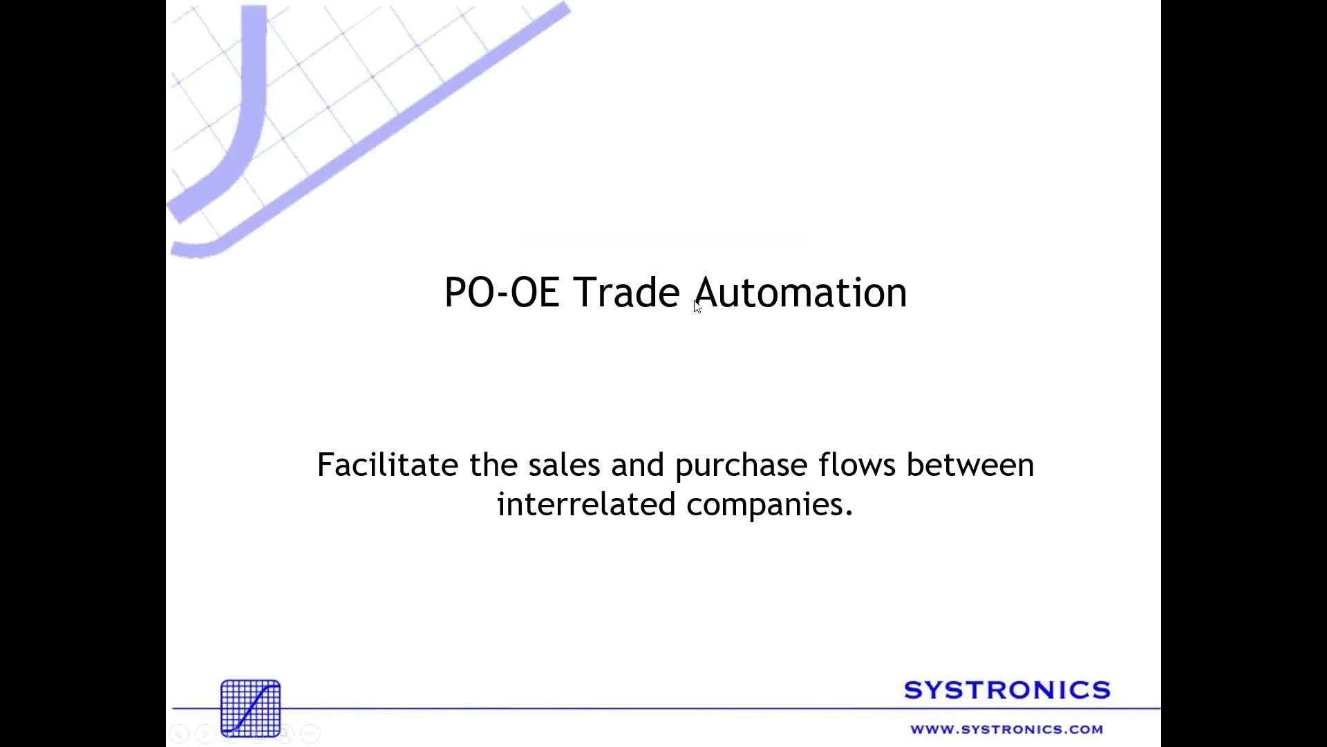
left_click(697, 306)
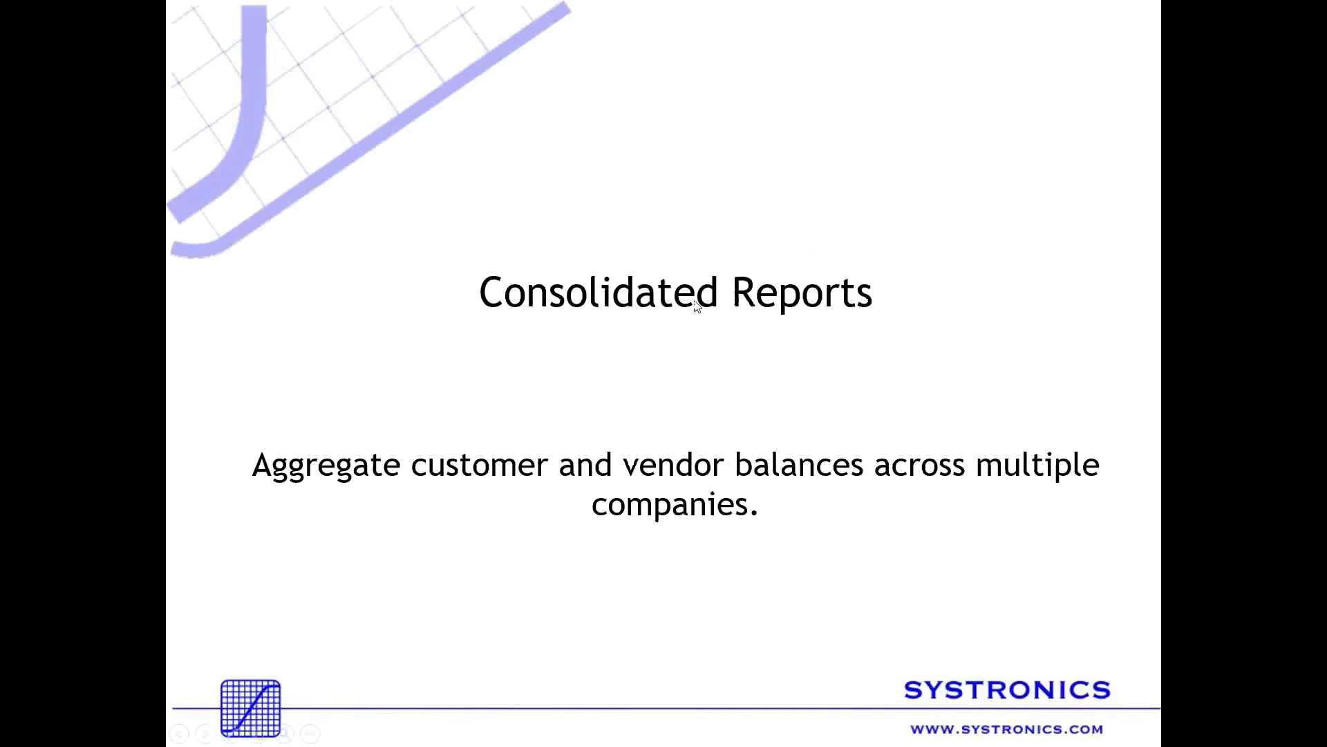
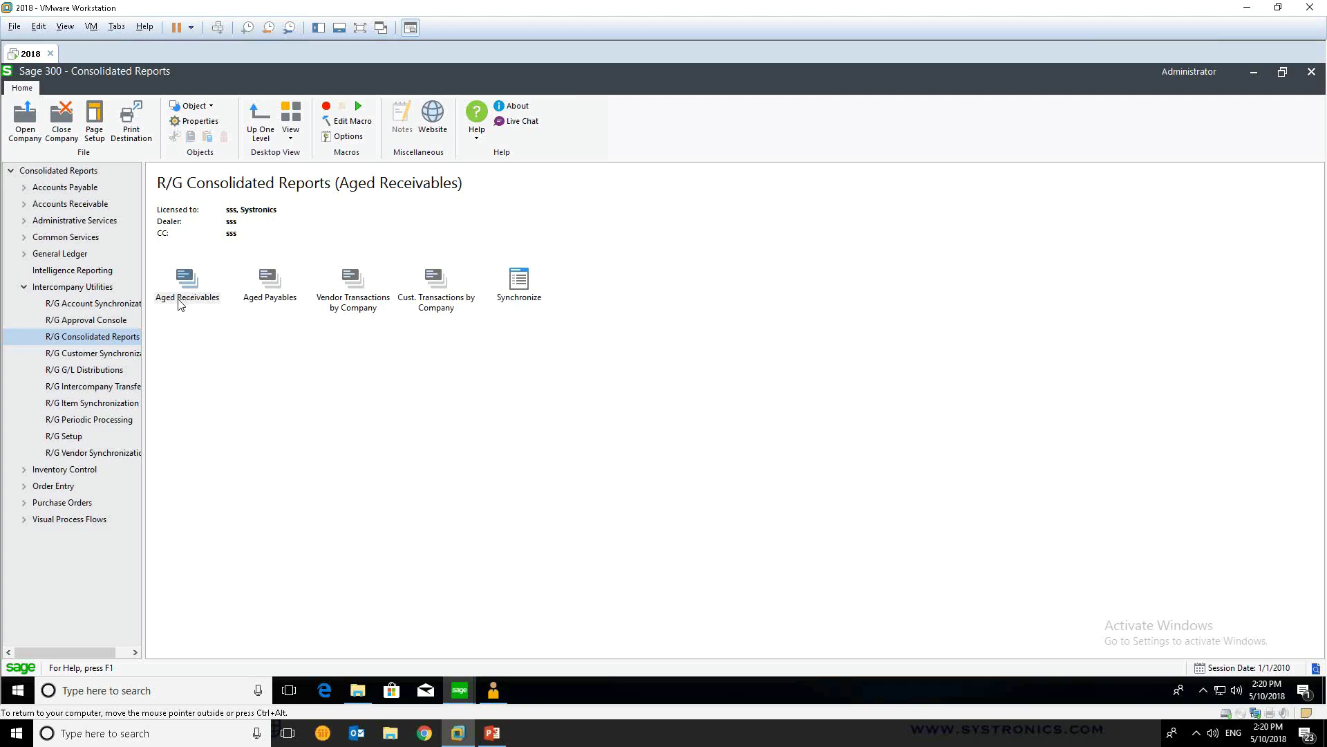
- Open the consolidated Aged Receivables report and group it by Customer Number
double_click(191, 291)
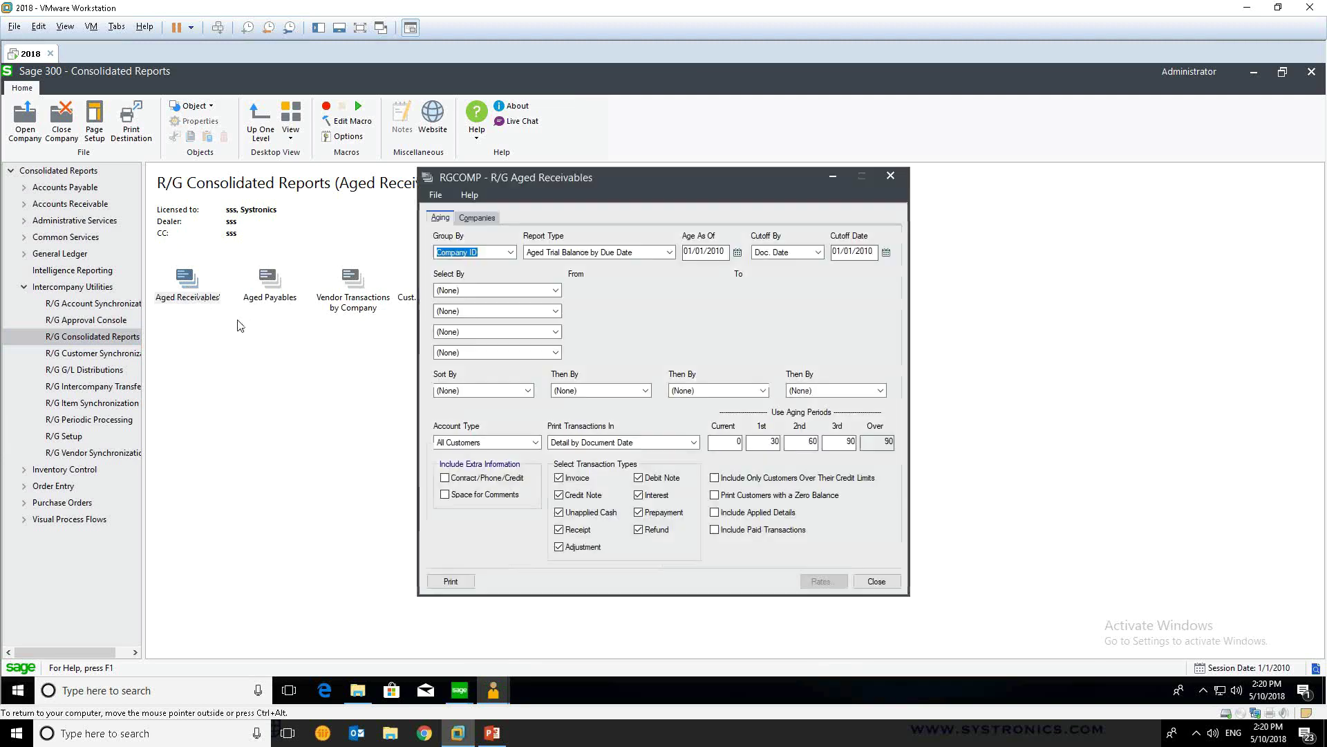
left_click_drag(655, 175, 495, 185)
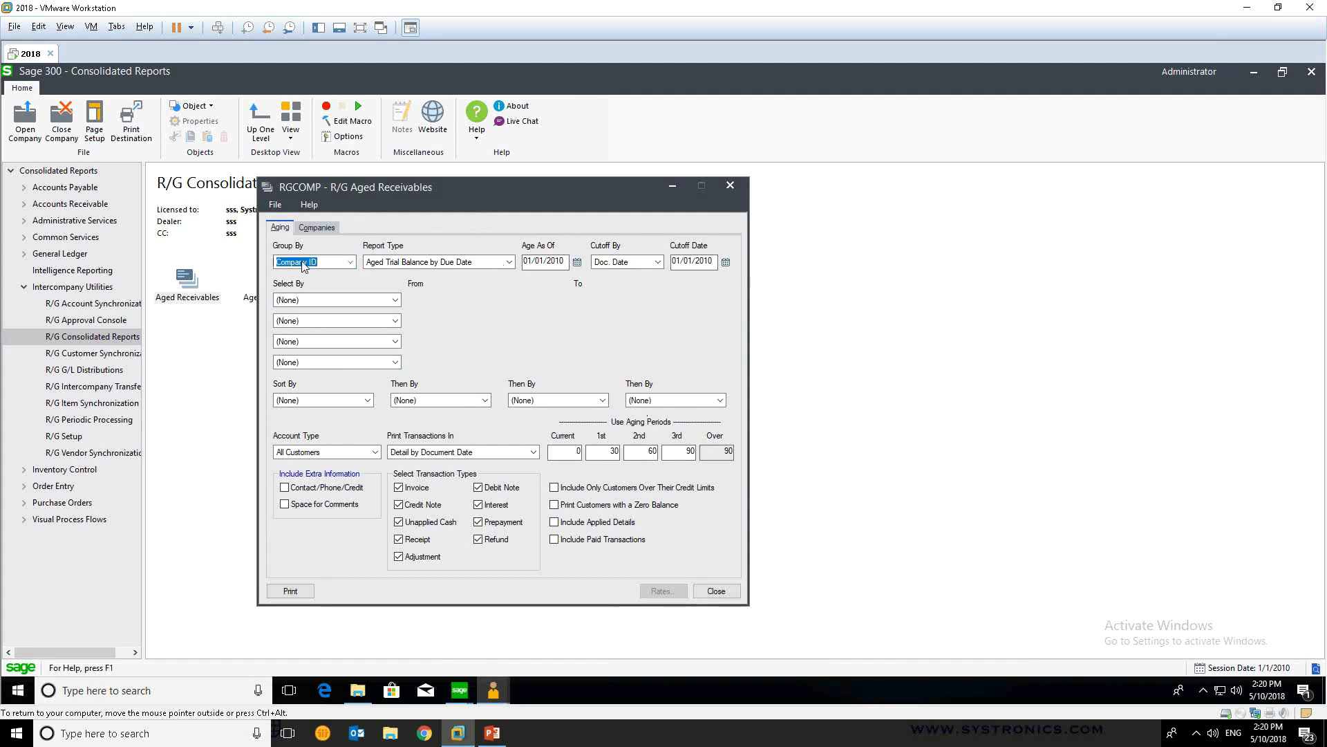
left_click(350, 263)
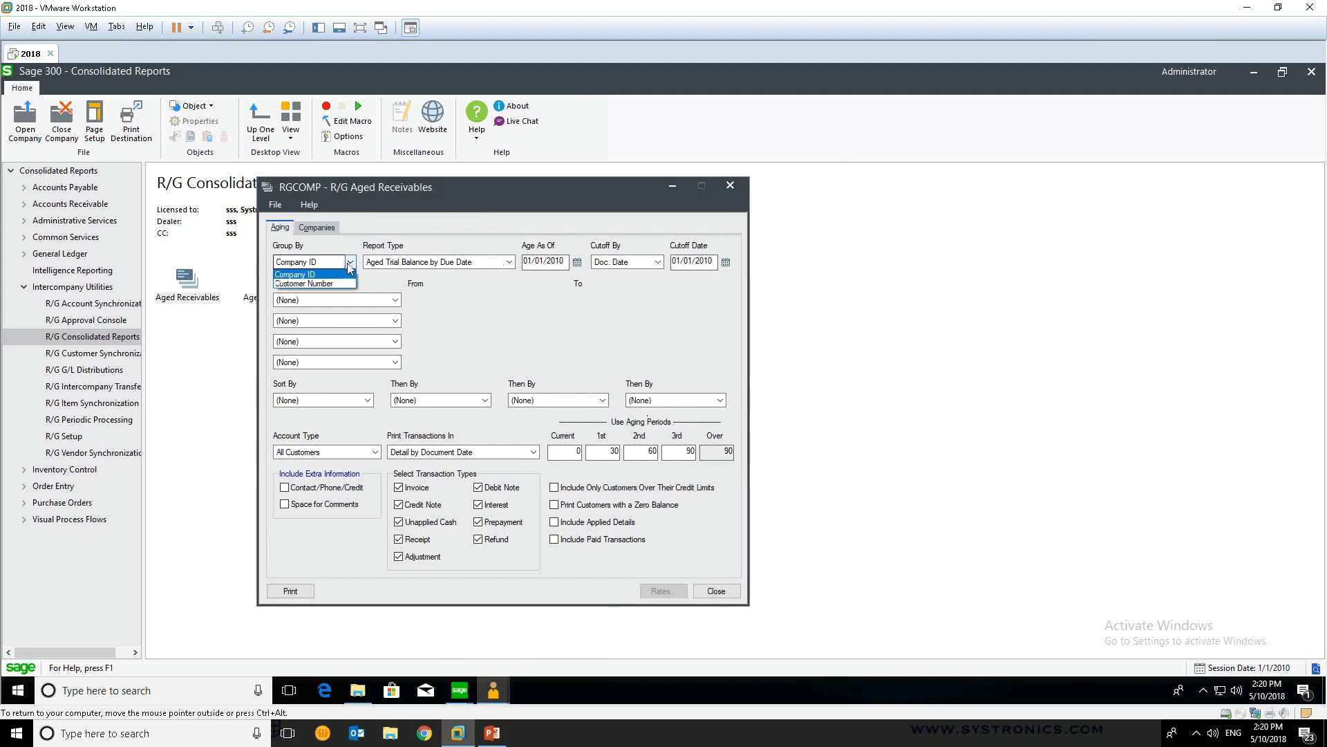
left_click(334, 282)
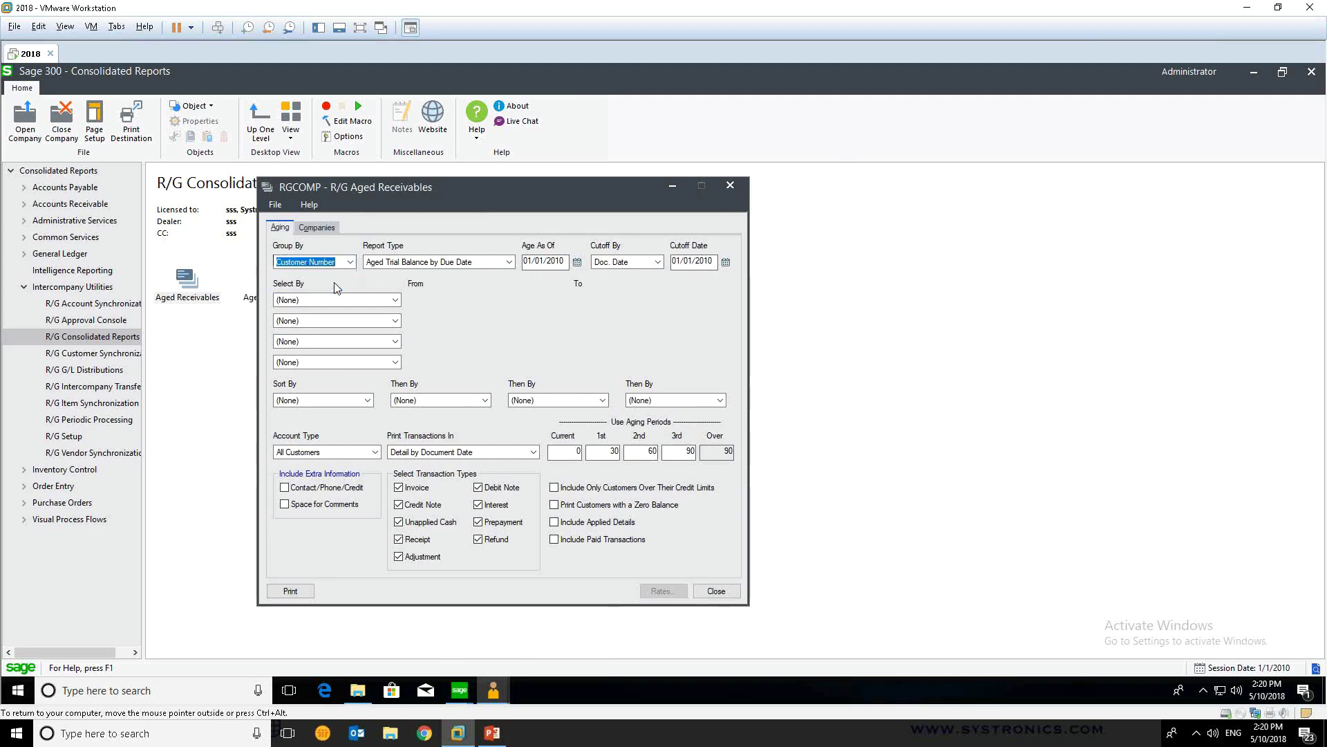
- Include both the RGINC and RGLTD companies in the Aged Receivables report
left_click(322, 231)
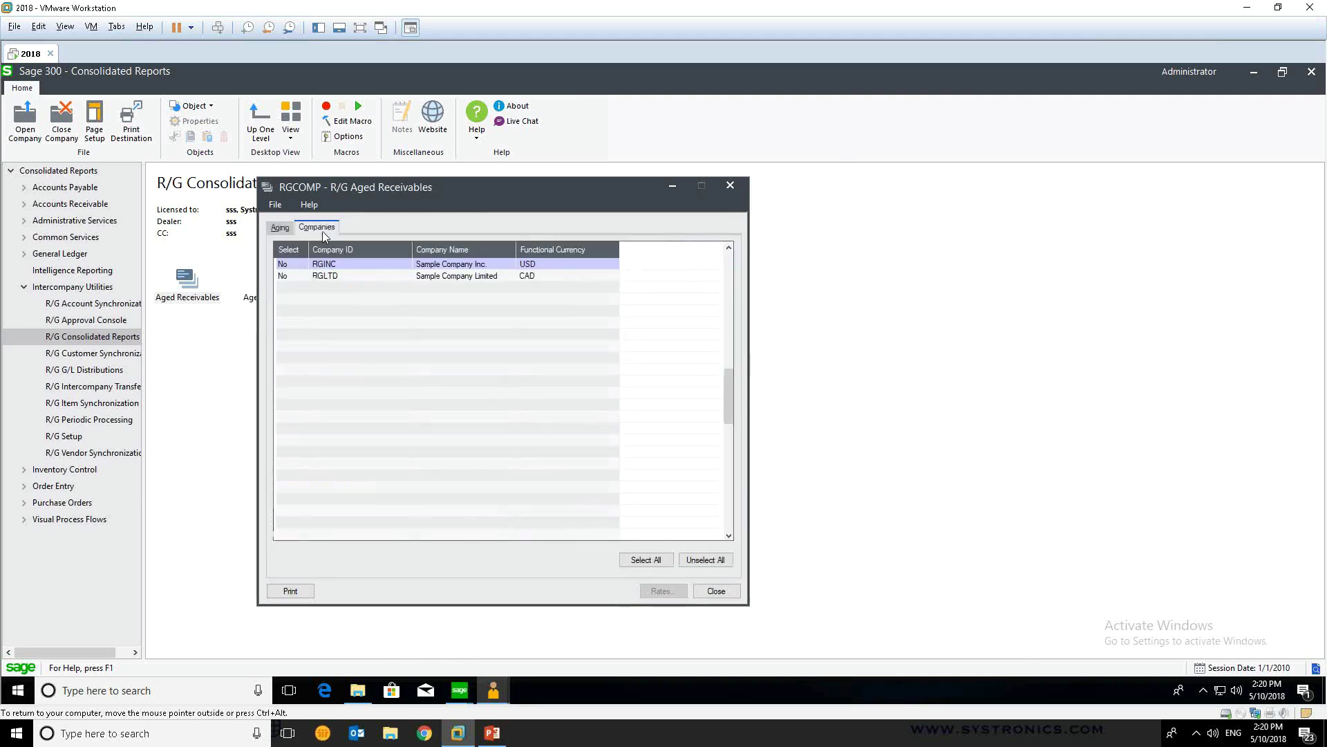
left_click(293, 267)
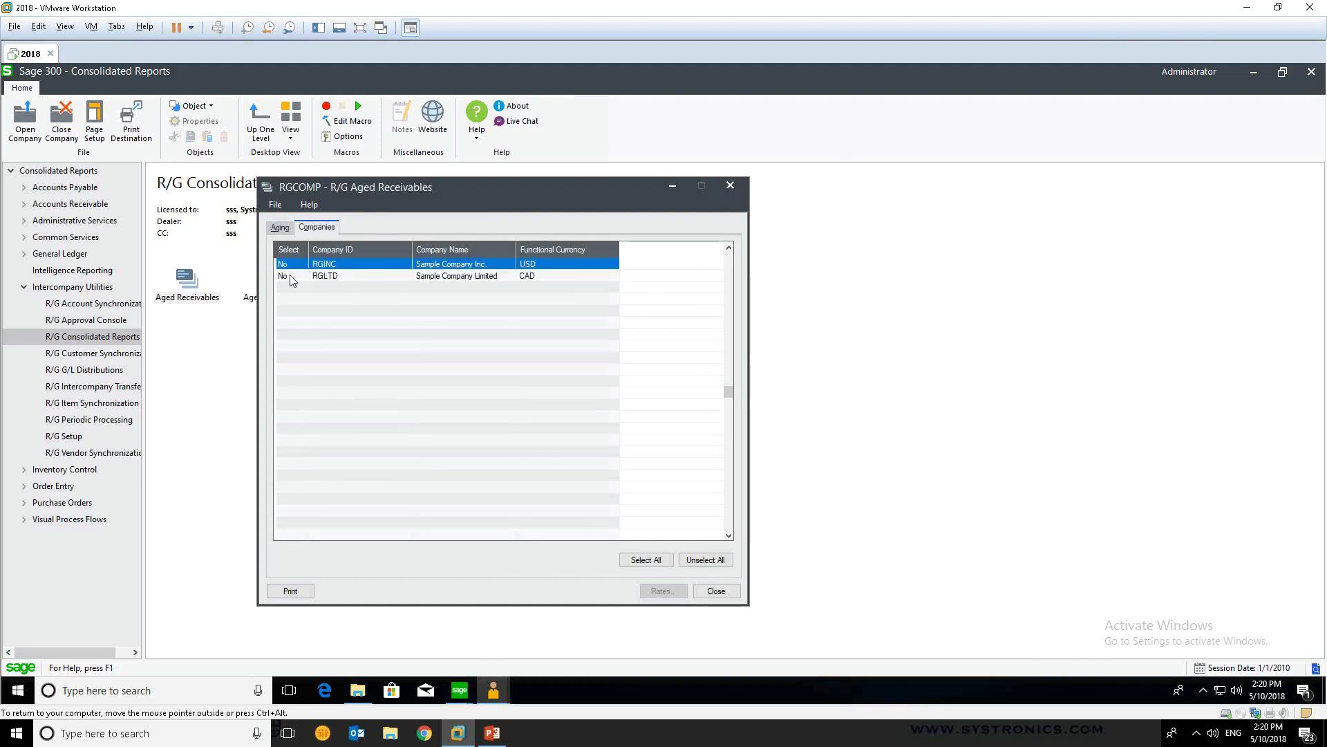
double_click(289, 275)
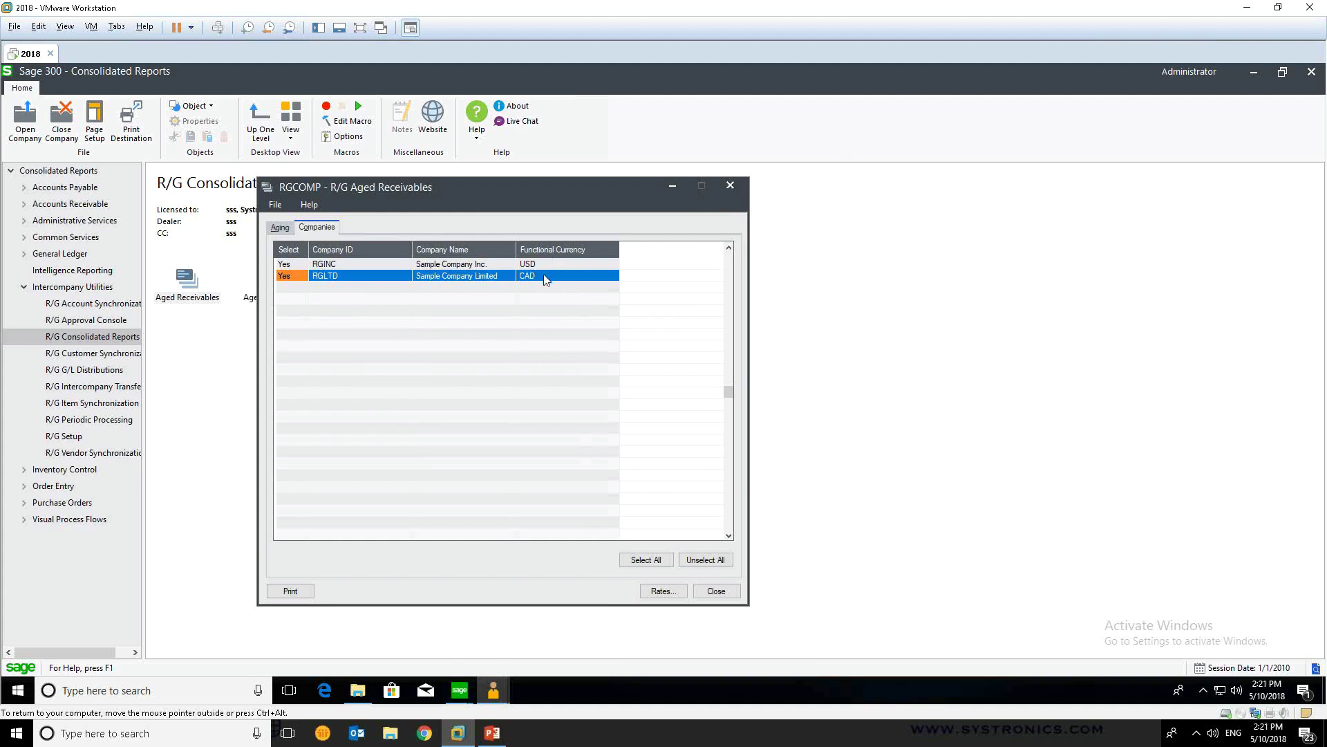
- Open the report's currency rate overrides, widen the window to review the U.S. Dollars rate, and close it
left_click(662, 591)
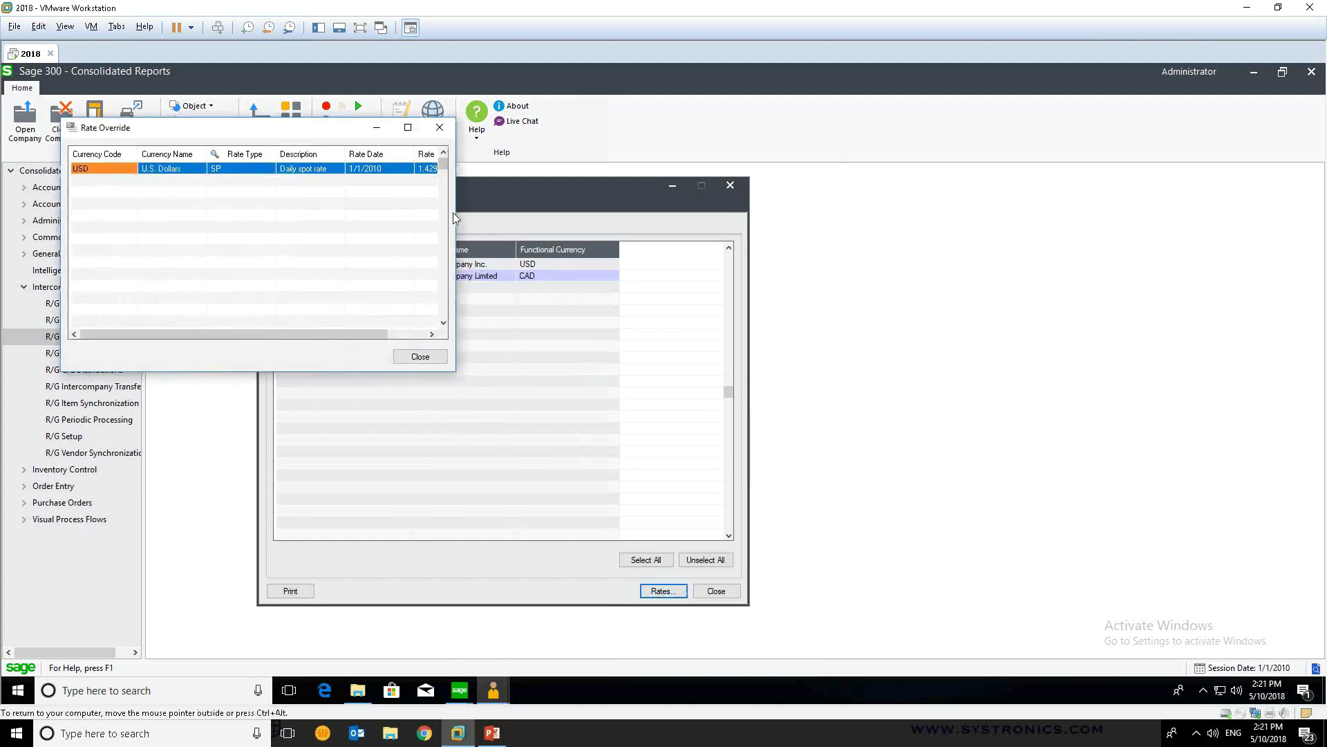
left_click_drag(455, 213, 581, 214)
left_click_drag(341, 133, 350, 182)
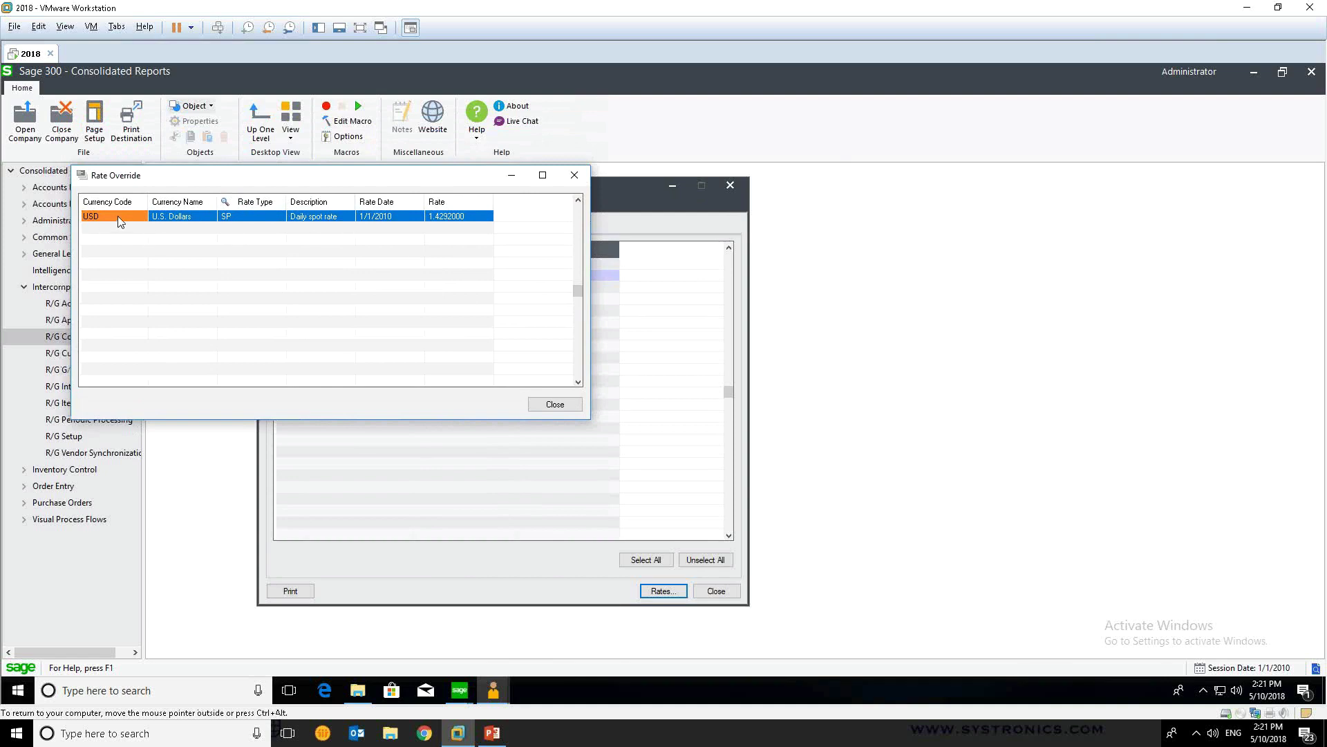
left_click(575, 175)
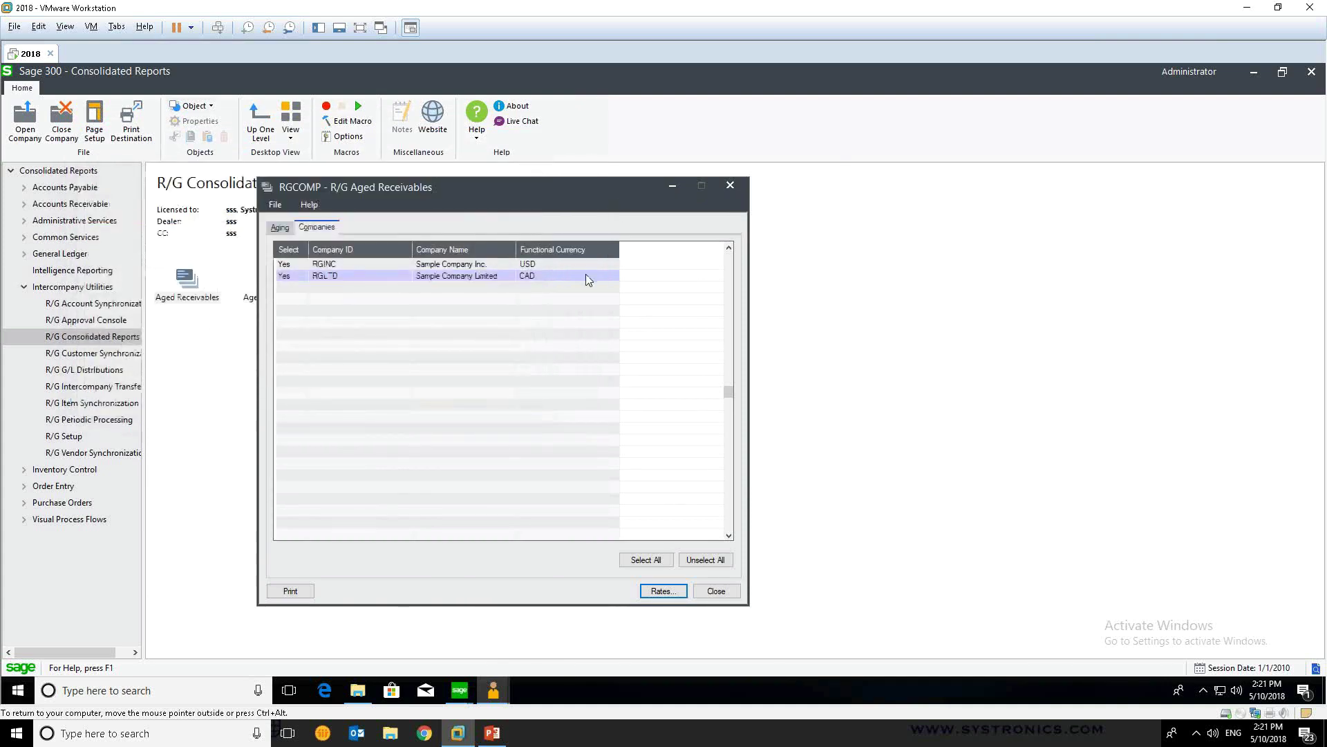
- Print the Aged Receivables report to preview, examine the customer amounts per company, and close the preview and report window
left_click(301, 594)
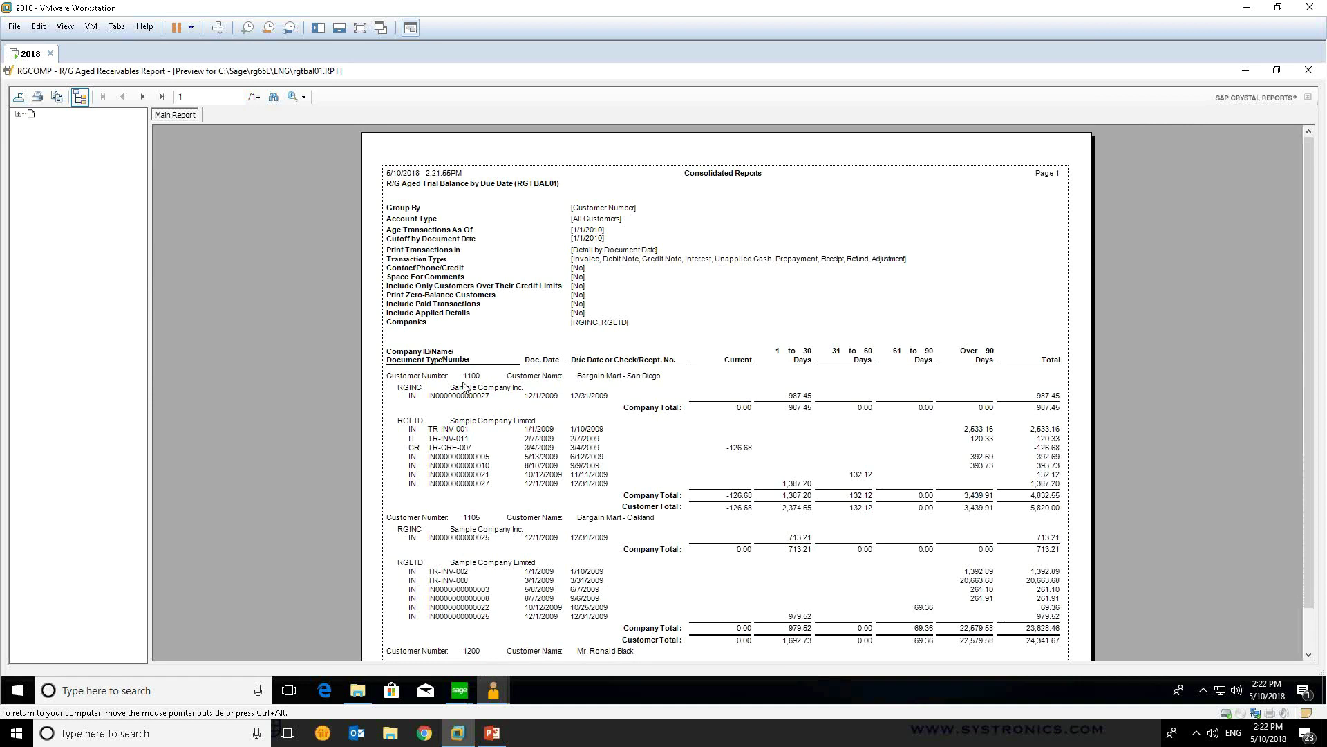
left_click(434, 396)
left_click_drag(434, 396, 422, 395)
left_click_drag(692, 519, 723, 517)
double_click(626, 76)
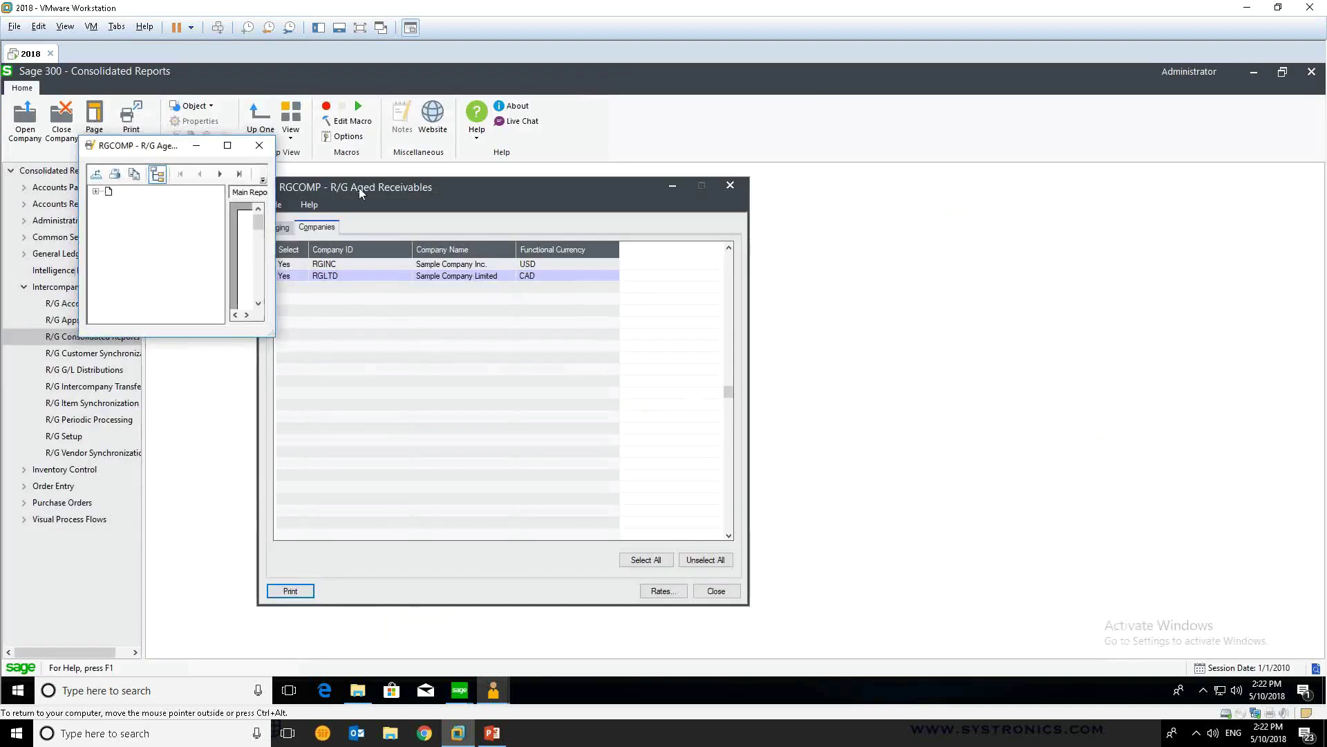
left_click(256, 144)
left_click(730, 186)
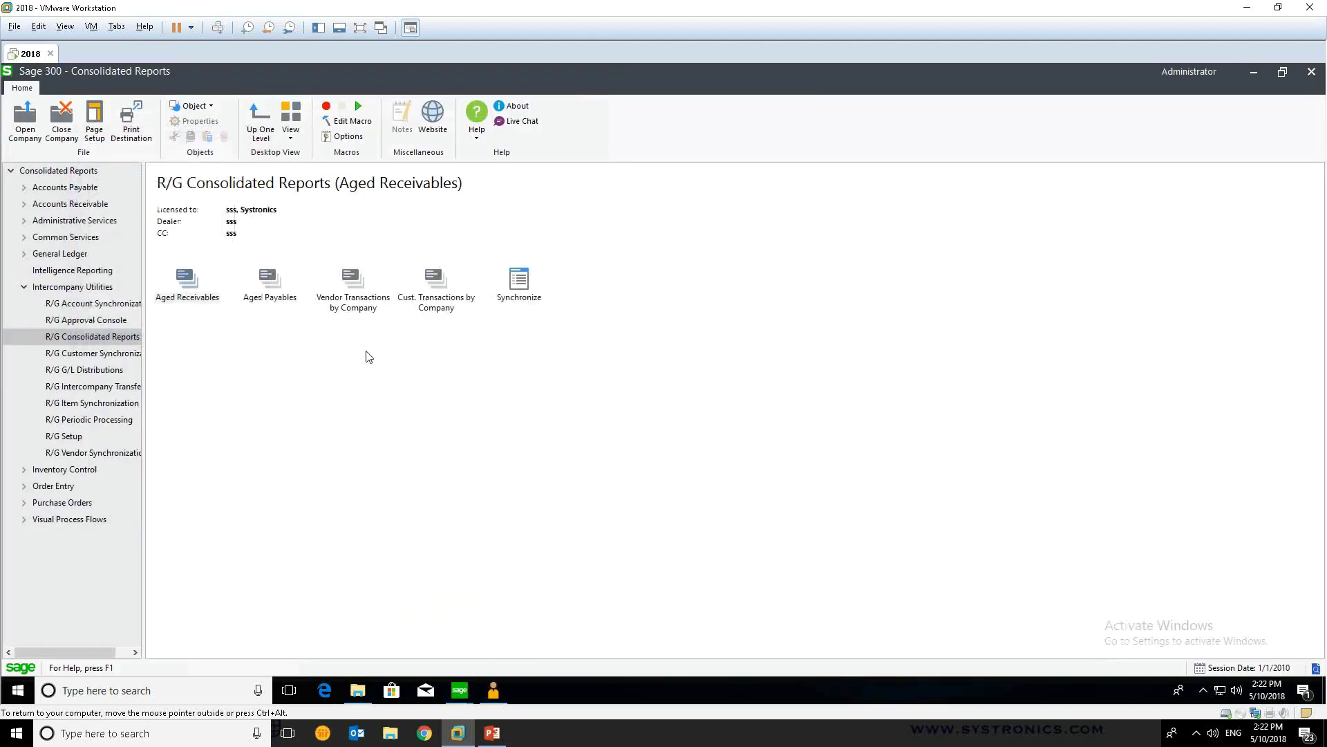
- Open Customer Transactions by Company and select the Invoice, Debit Note, Credit Note and Interest transaction types
left_click(436, 303)
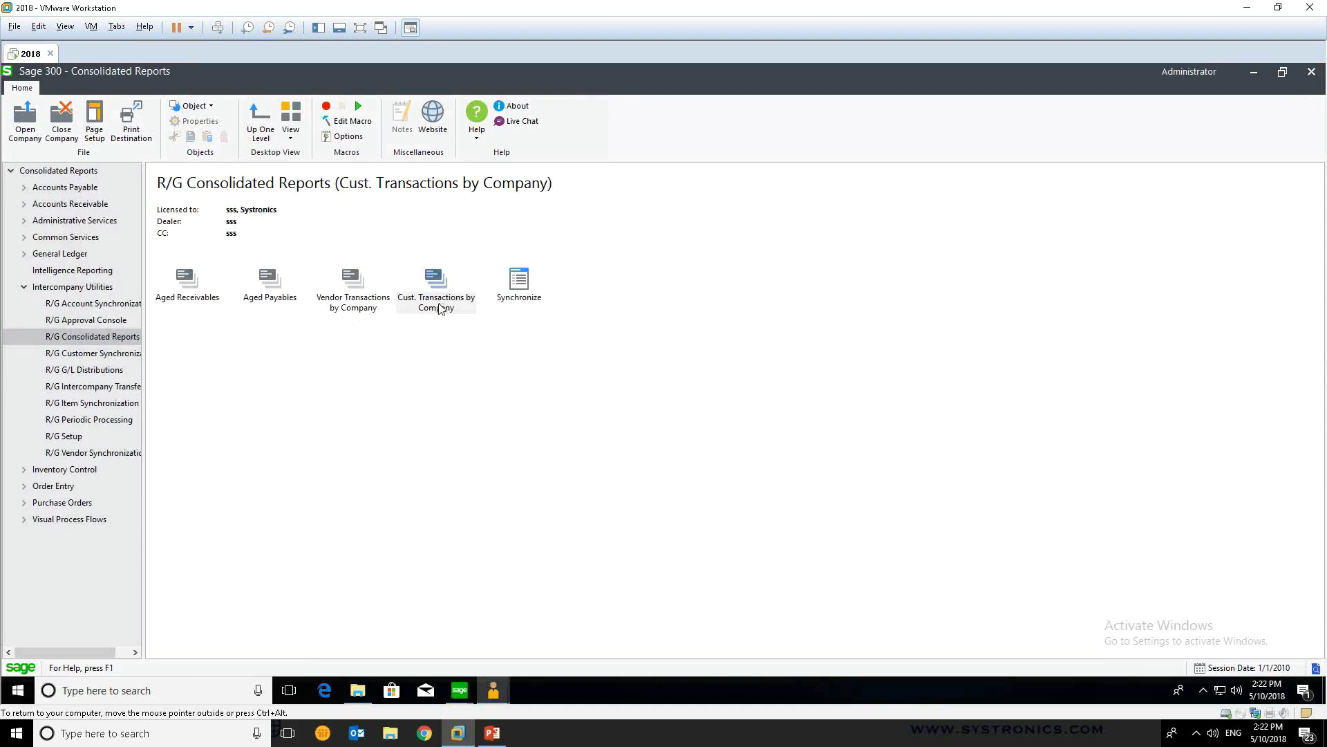
double_click(439, 307)
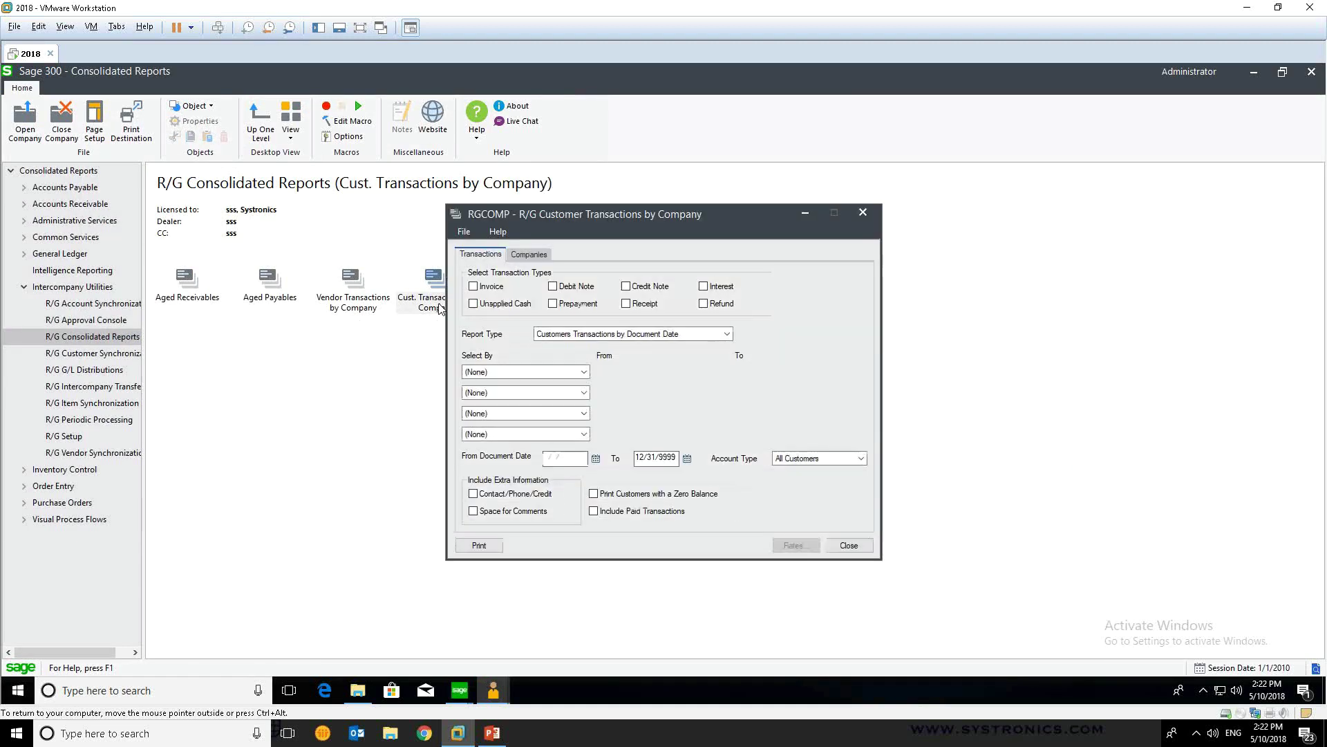
left_click(490, 290)
left_click(558, 290)
left_click(633, 290)
left_click(706, 290)
- Include both RGINC and RGLTD in the Customer Transactions by Company report
left_click(523, 255)
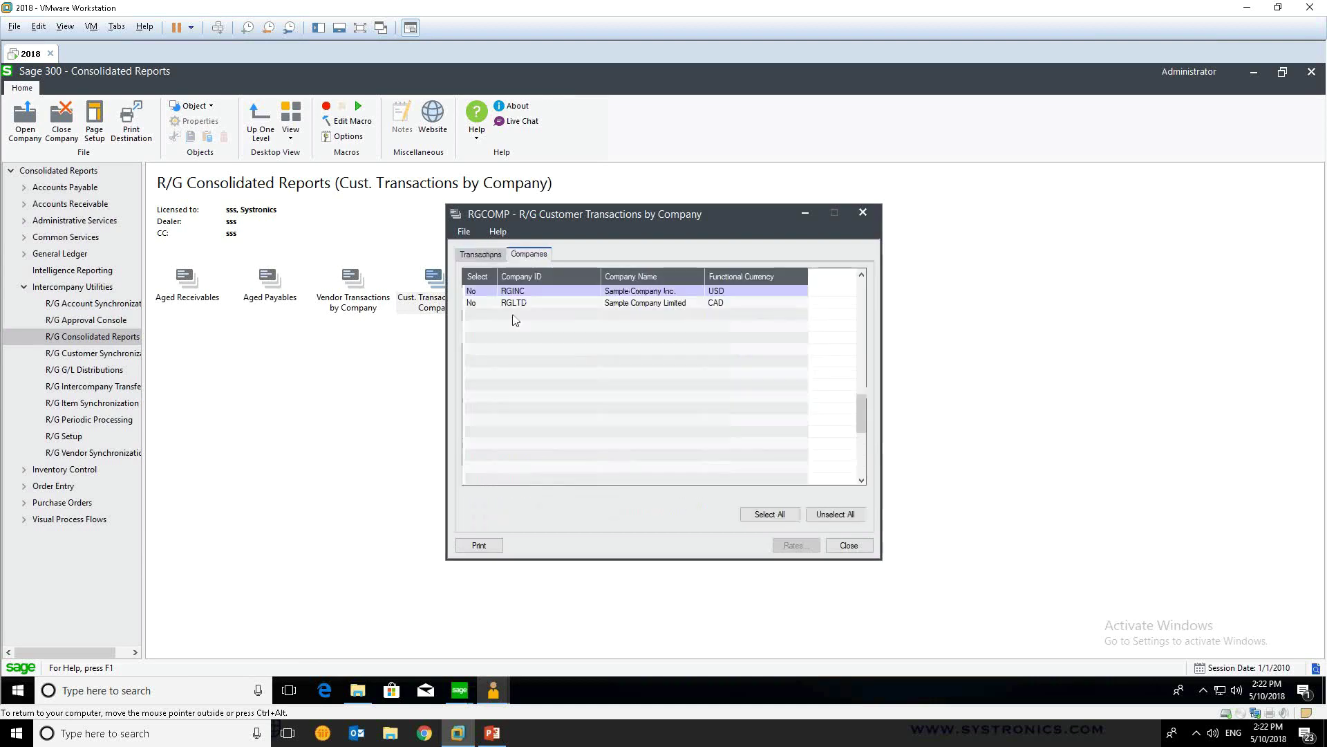
left_click(477, 291)
double_click(477, 291)
double_click(481, 303)
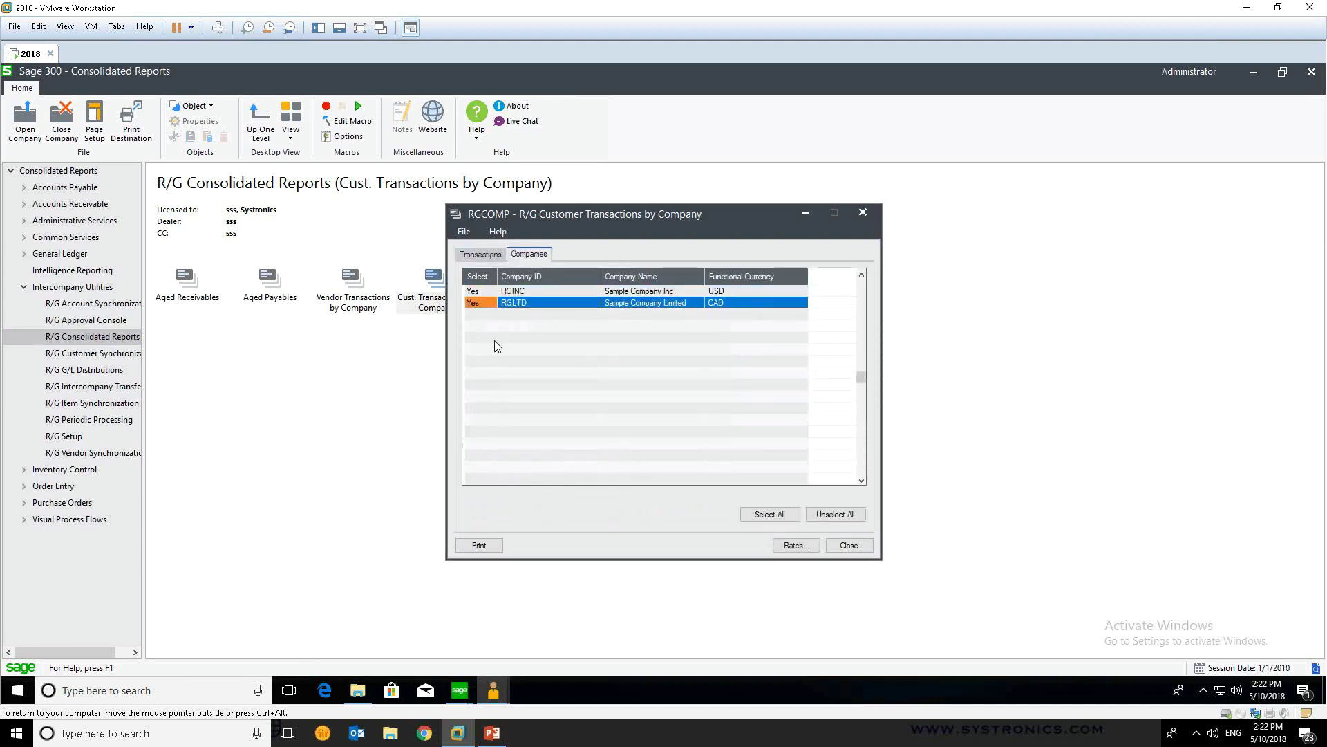
- Print the Customer Transactions by Company report to preview, review it, and close the preview and report window
left_click(468, 546)
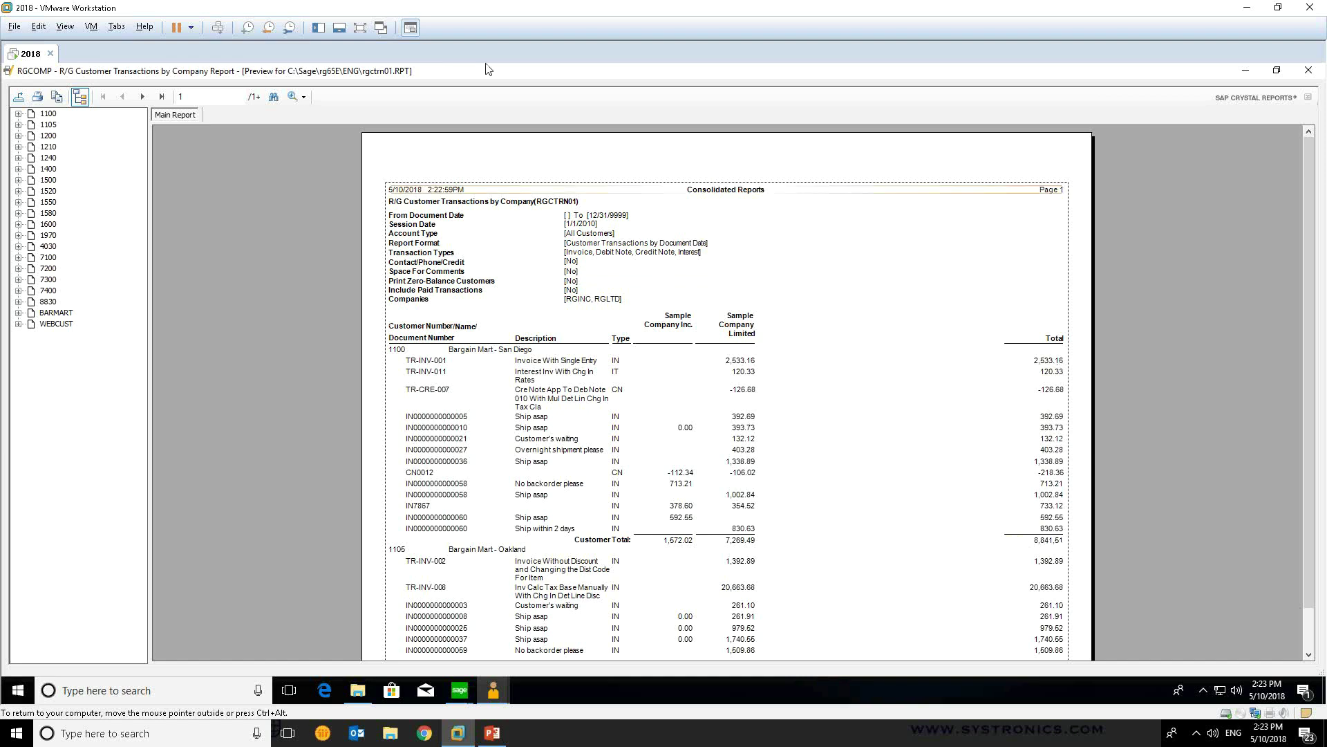
double_click(504, 70)
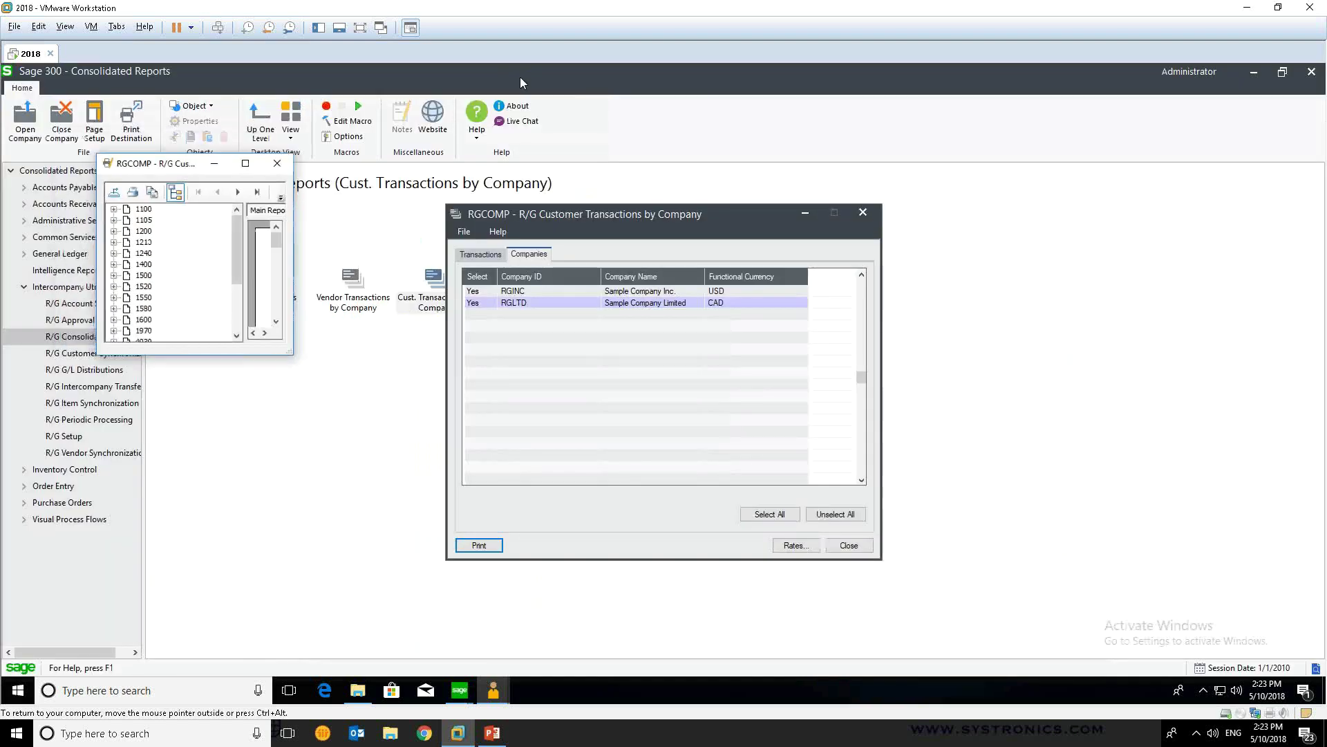
left_click(276, 166)
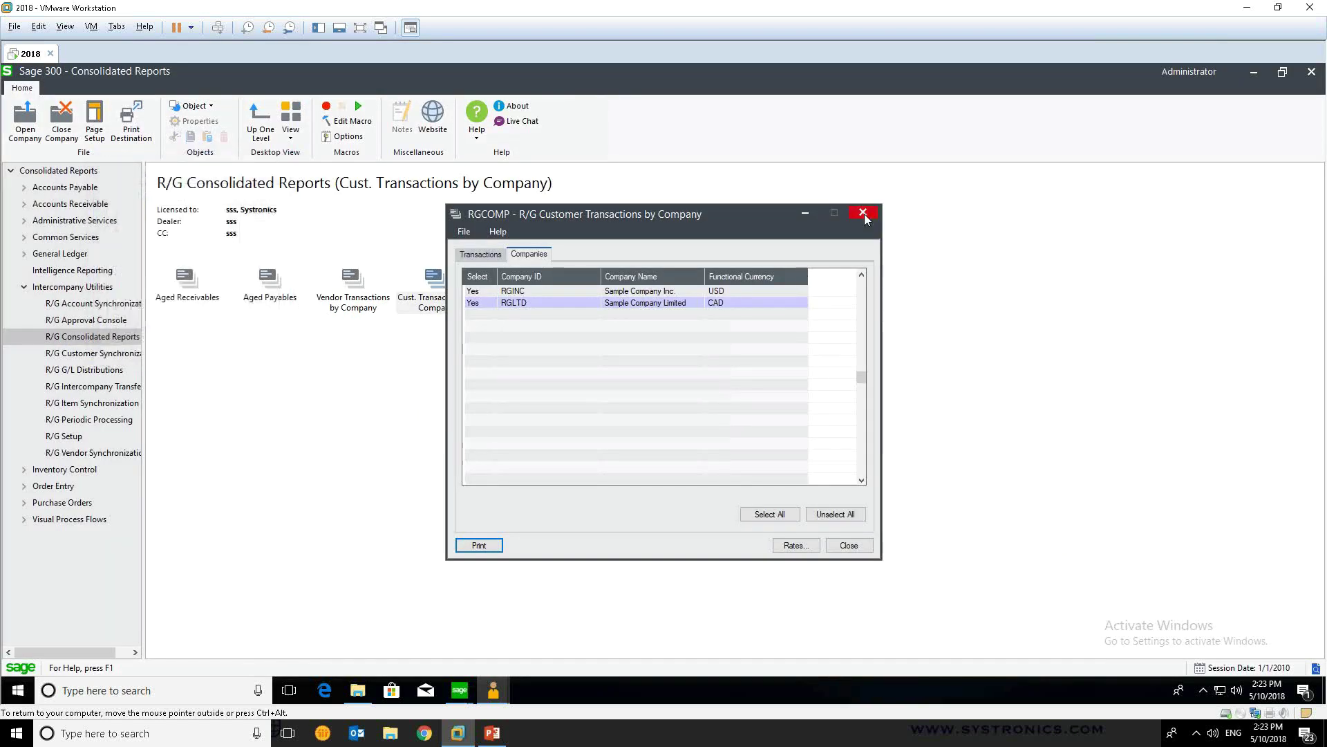
left_click(863, 212)
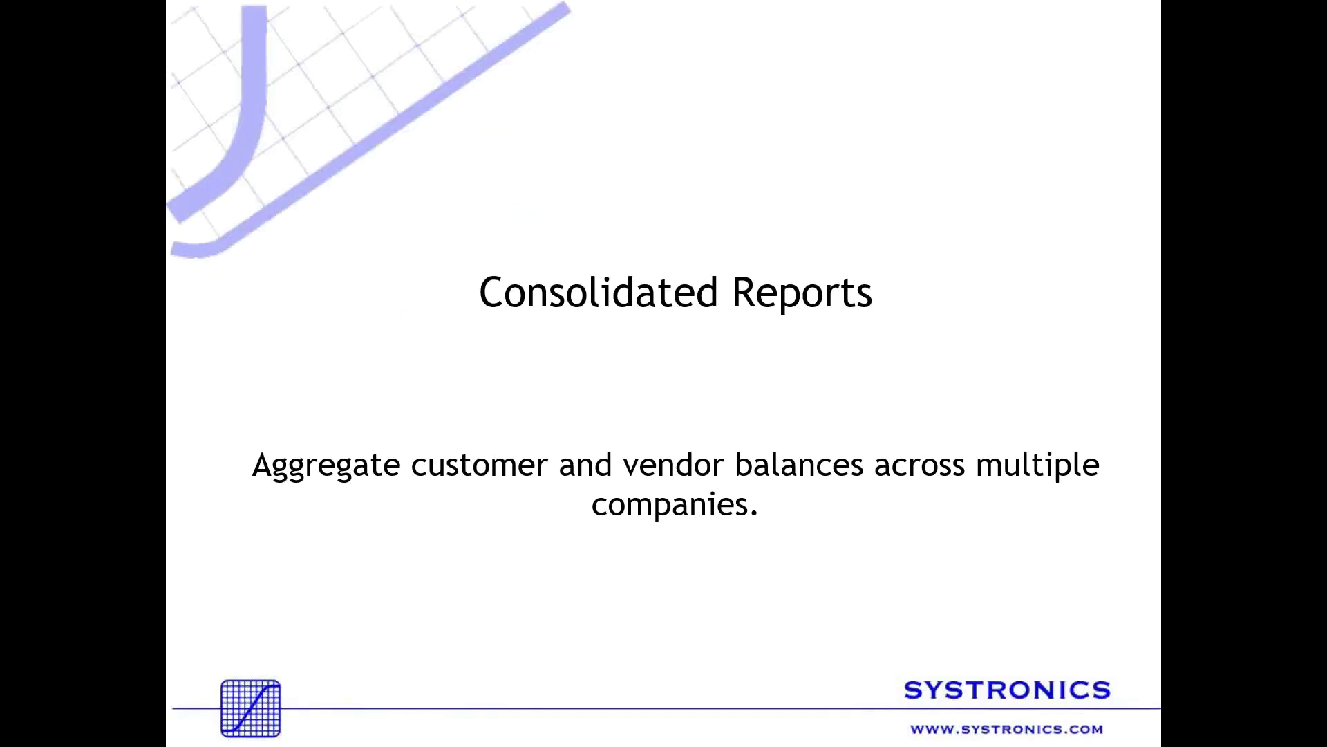
key("Right")
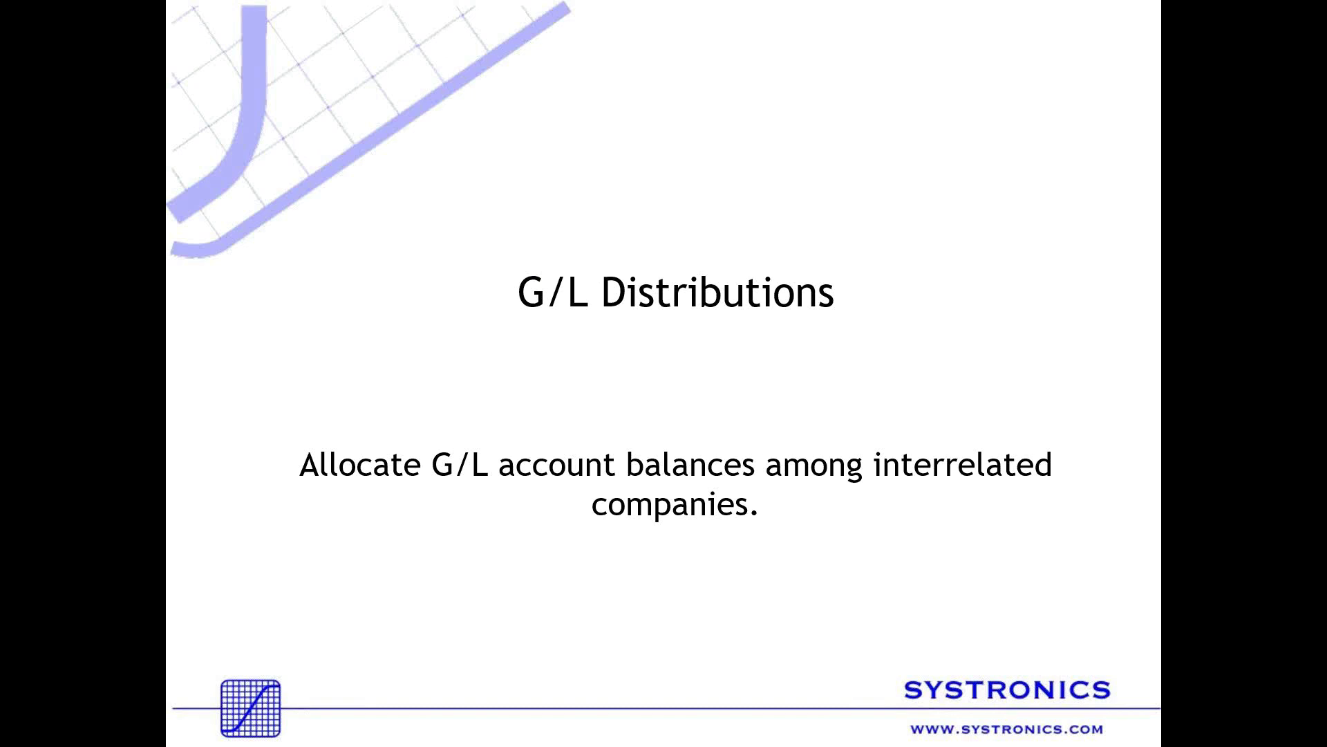
key("alt+Tab")
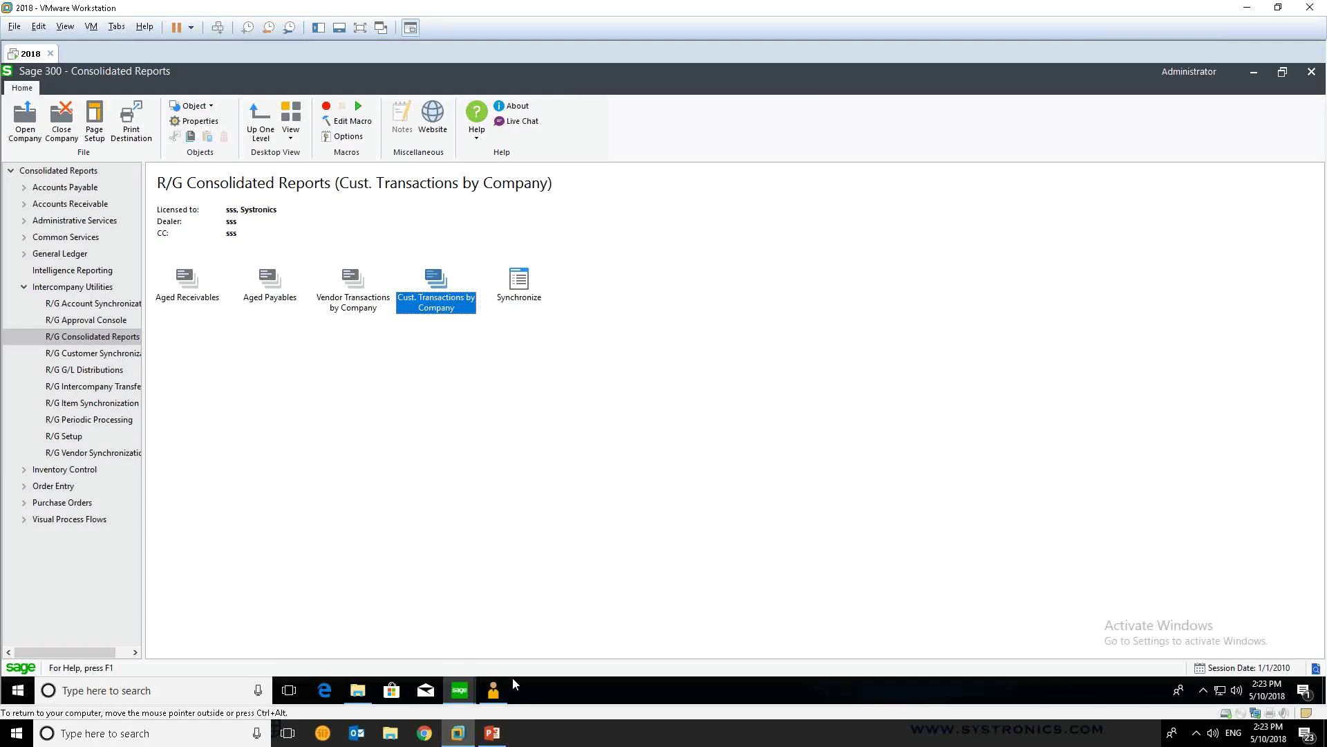
- Switch to the RGINC company and open G/L Distribution Sets under Intercompany Utilities
left_click(461, 689)
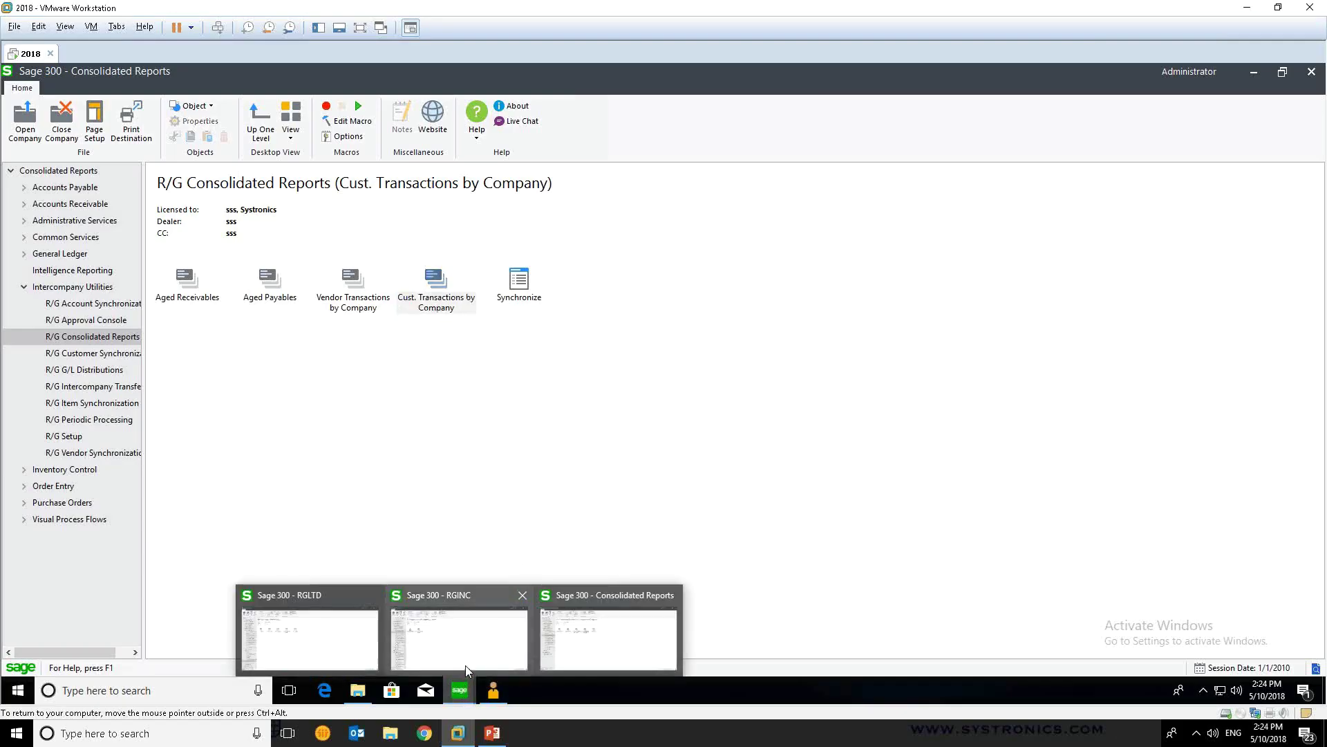
left_click(466, 665)
left_click(84, 353)
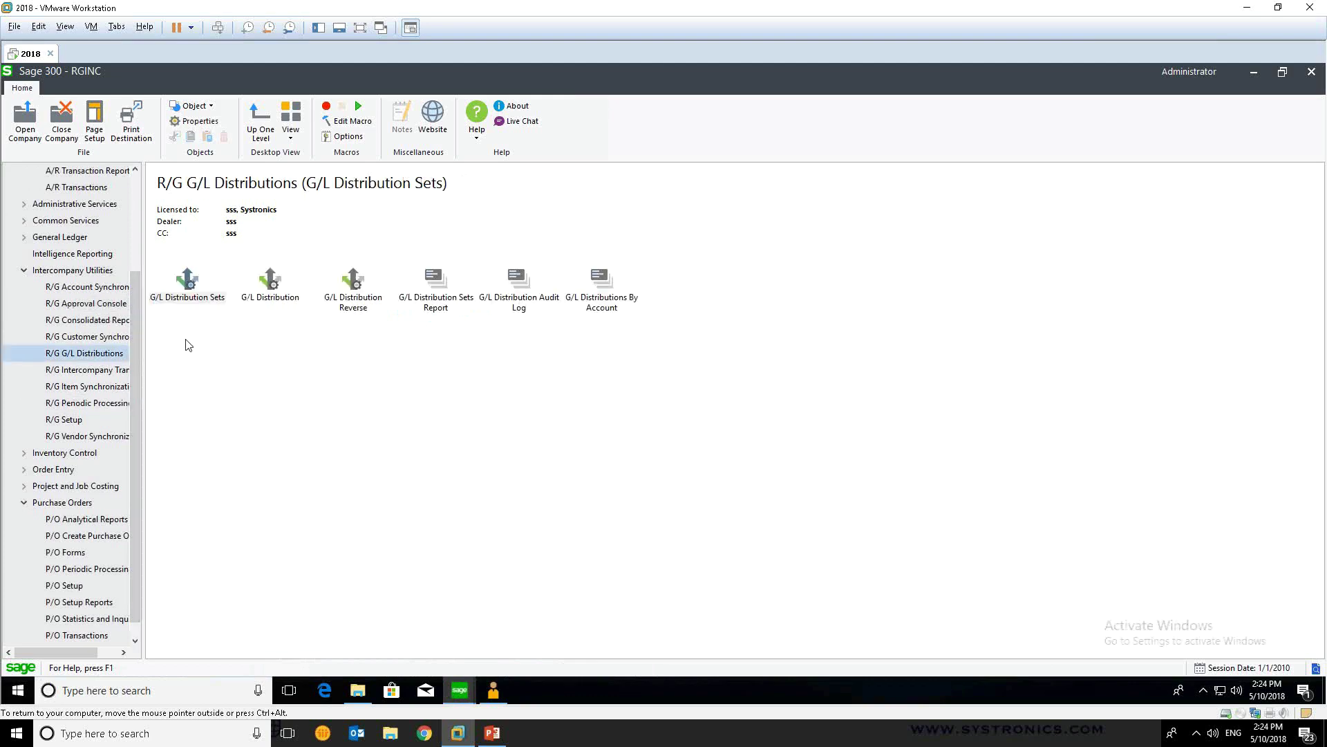
double_click(184, 292)
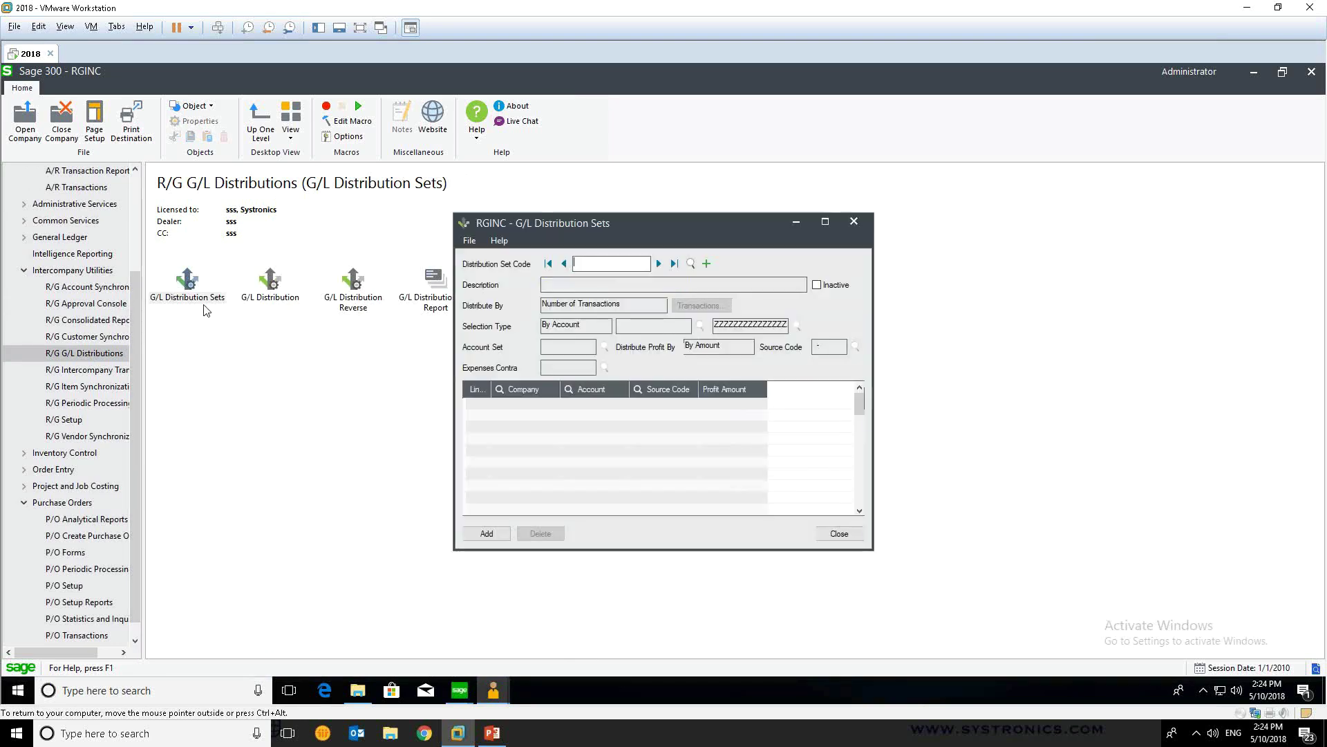
- Load the MANUAL distribution set, review its accounts and company percentages, and close the window
left_click(612, 263)
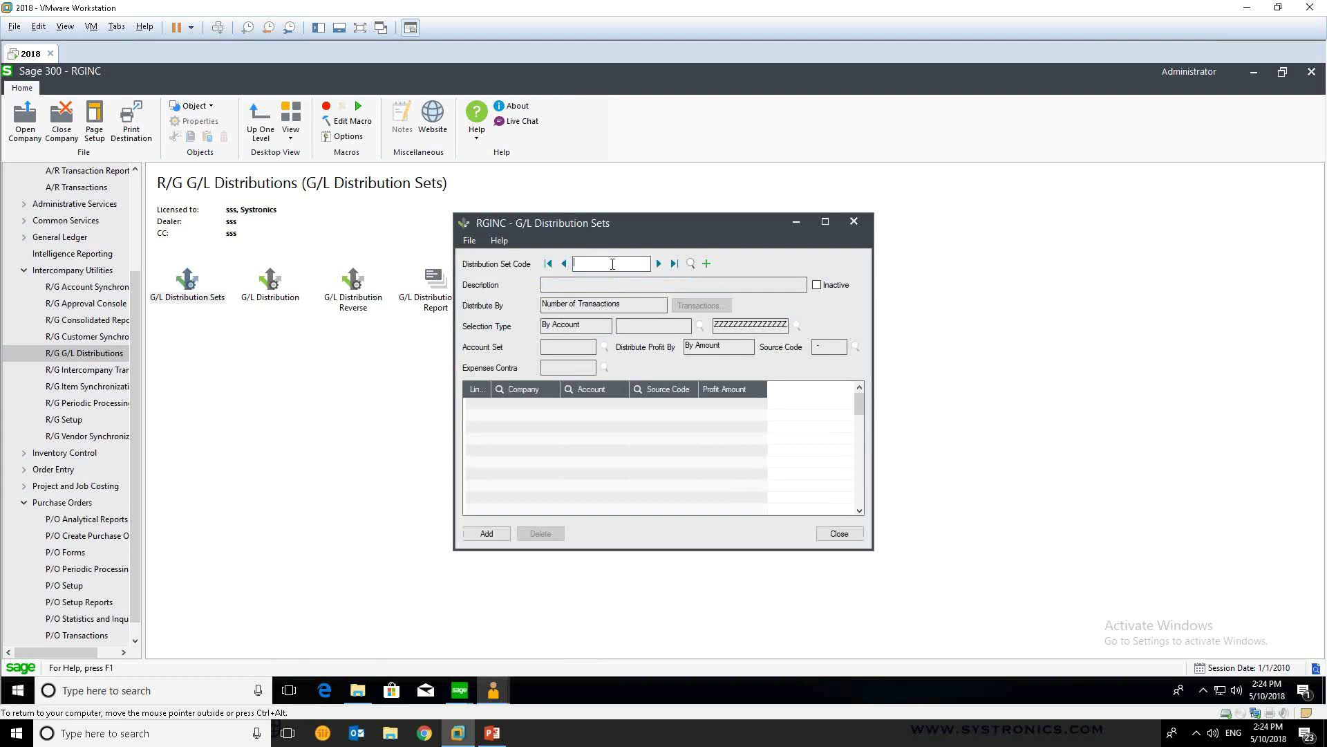
type("MANUAL")
key("Return")
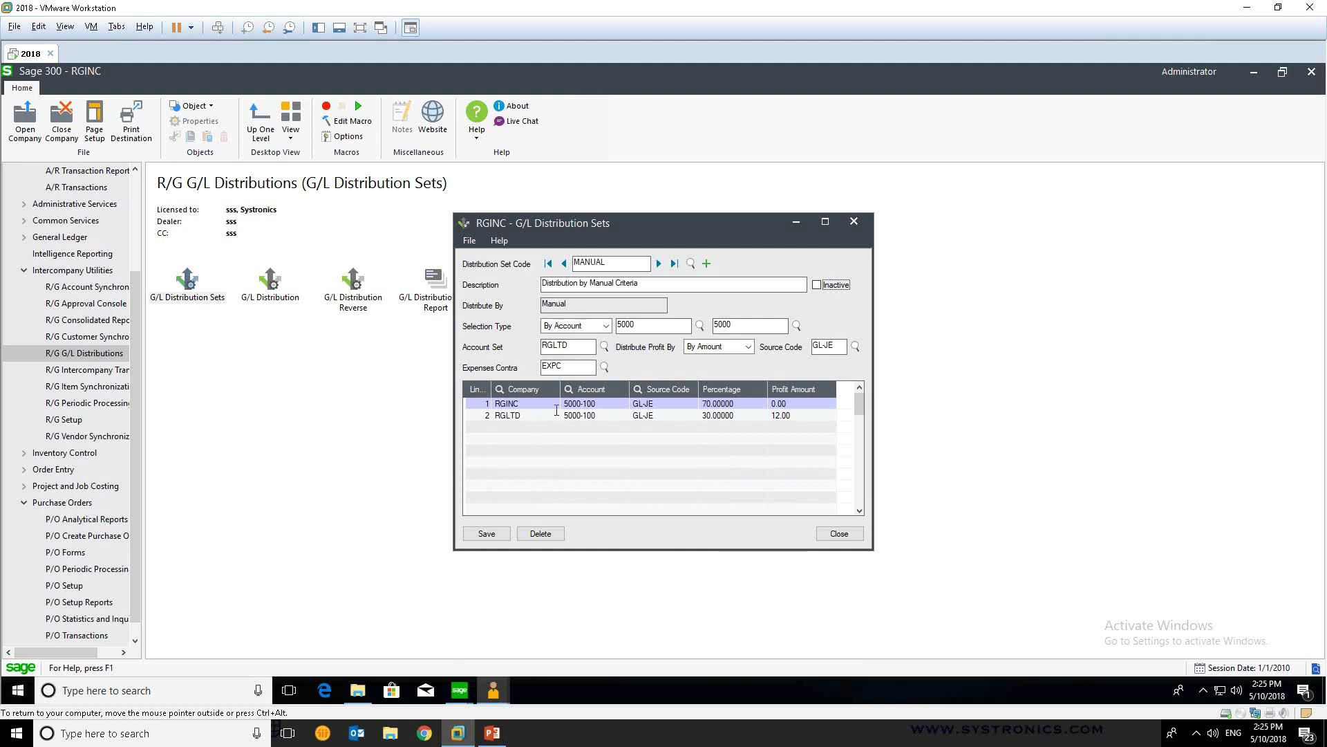
left_click(862, 222)
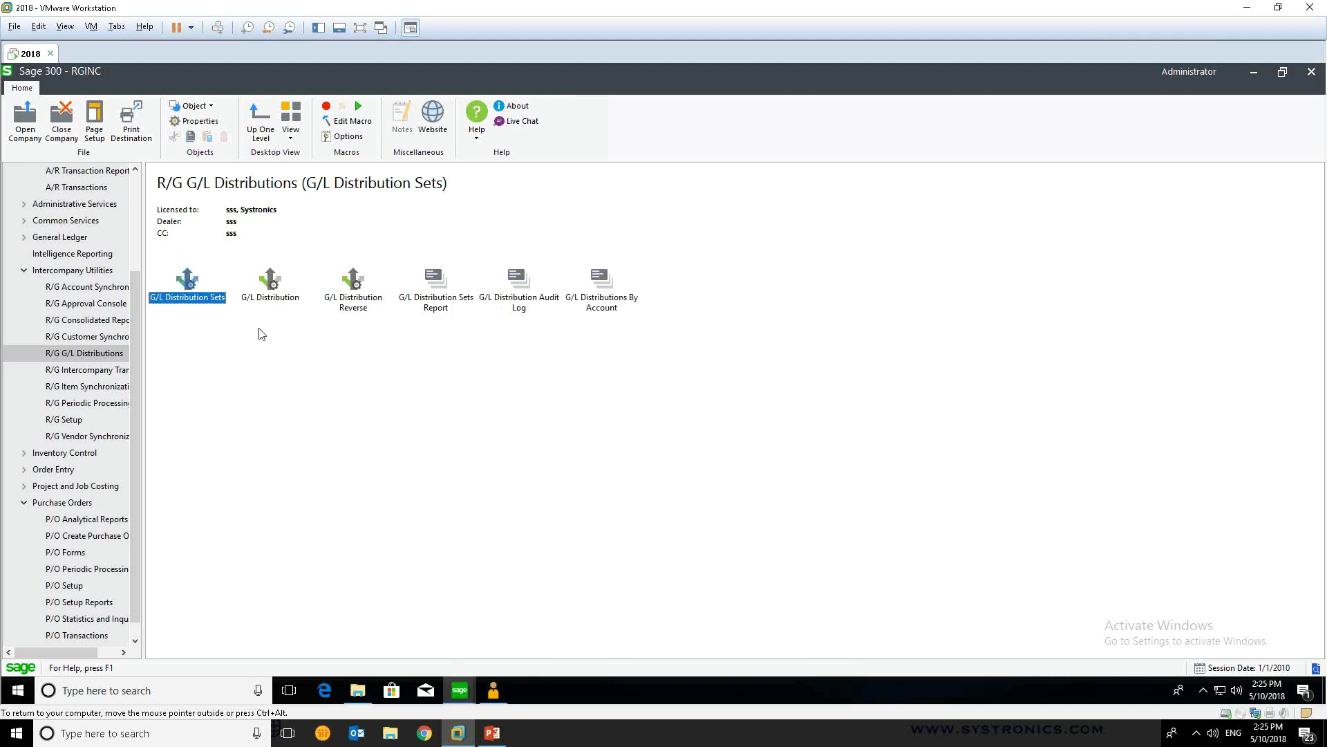
- Process a G/L Distribution with the distribution set code range from MANUAL to MANUAL and close the resulting message
double_click(264, 294)
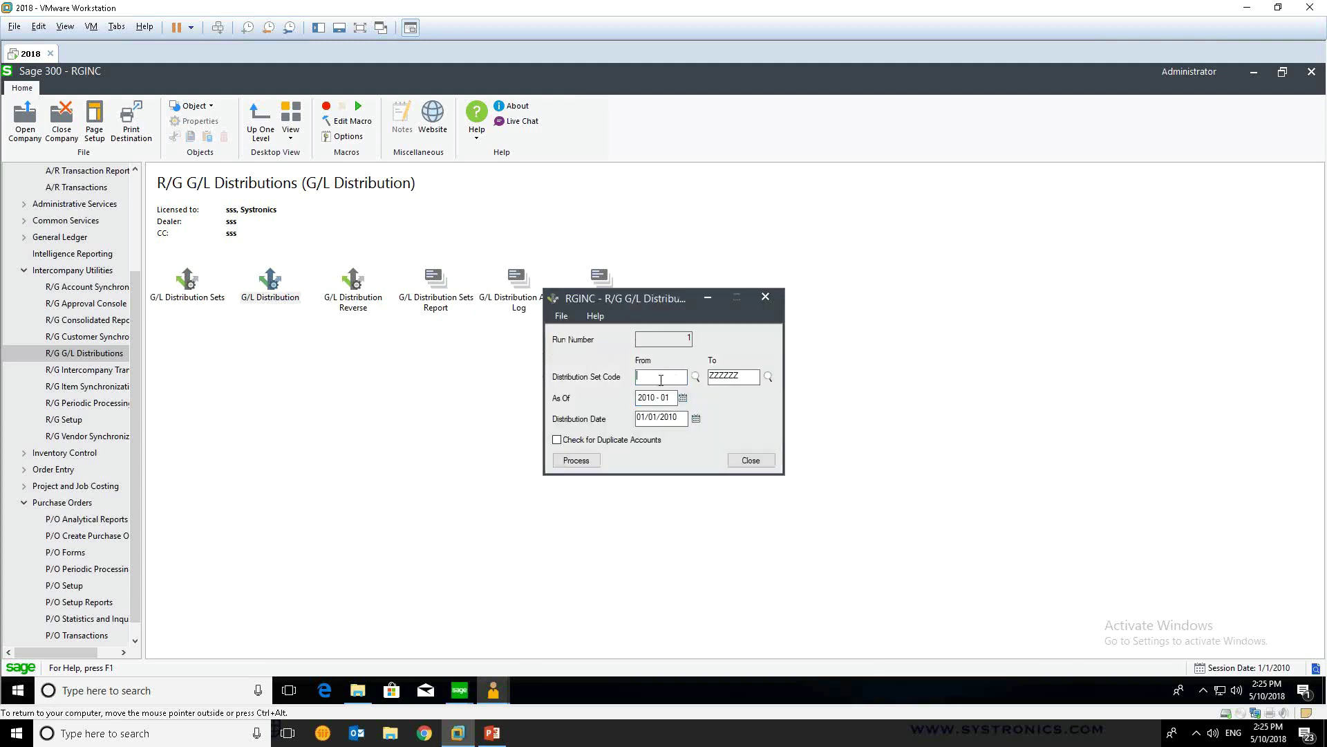
type("MANUAL")
double_click(678, 376)
key("ctrl+c")
double_click(750, 376)
key("ctrl+v")
left_click(577, 461)
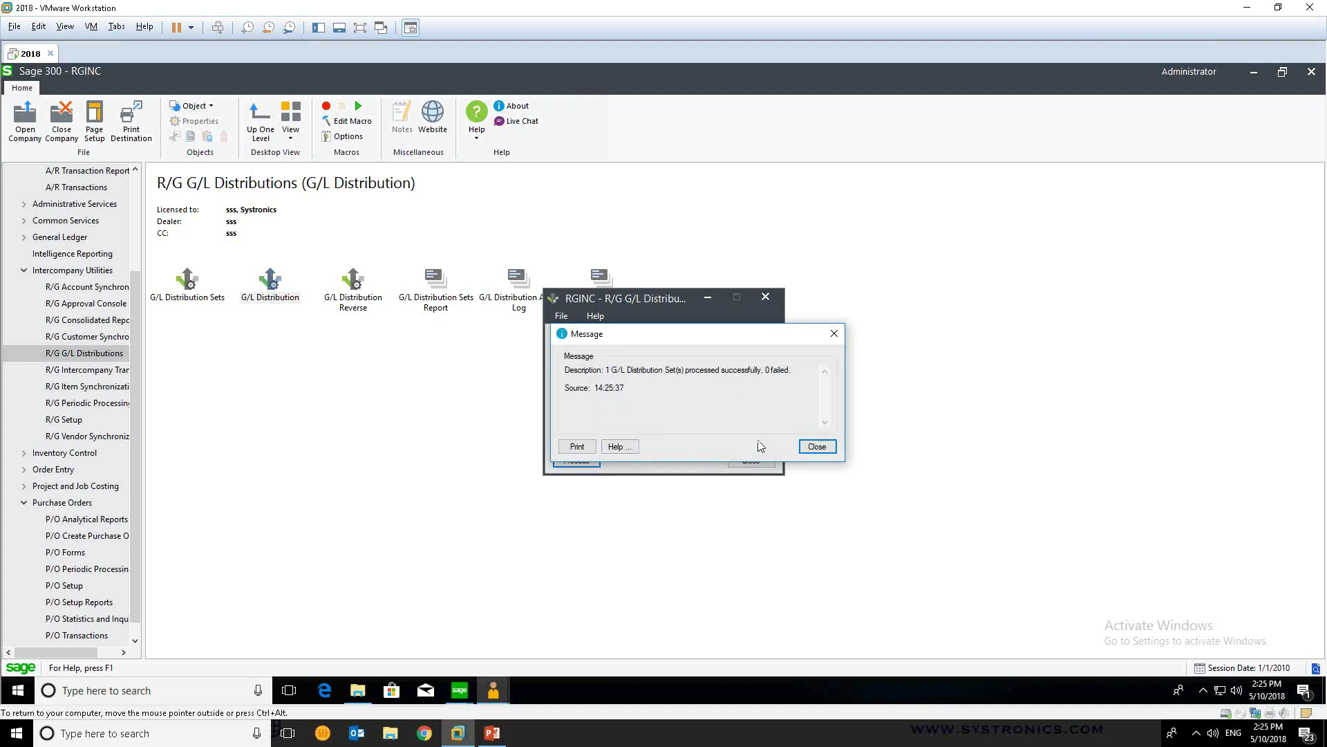
left_click(835, 335)
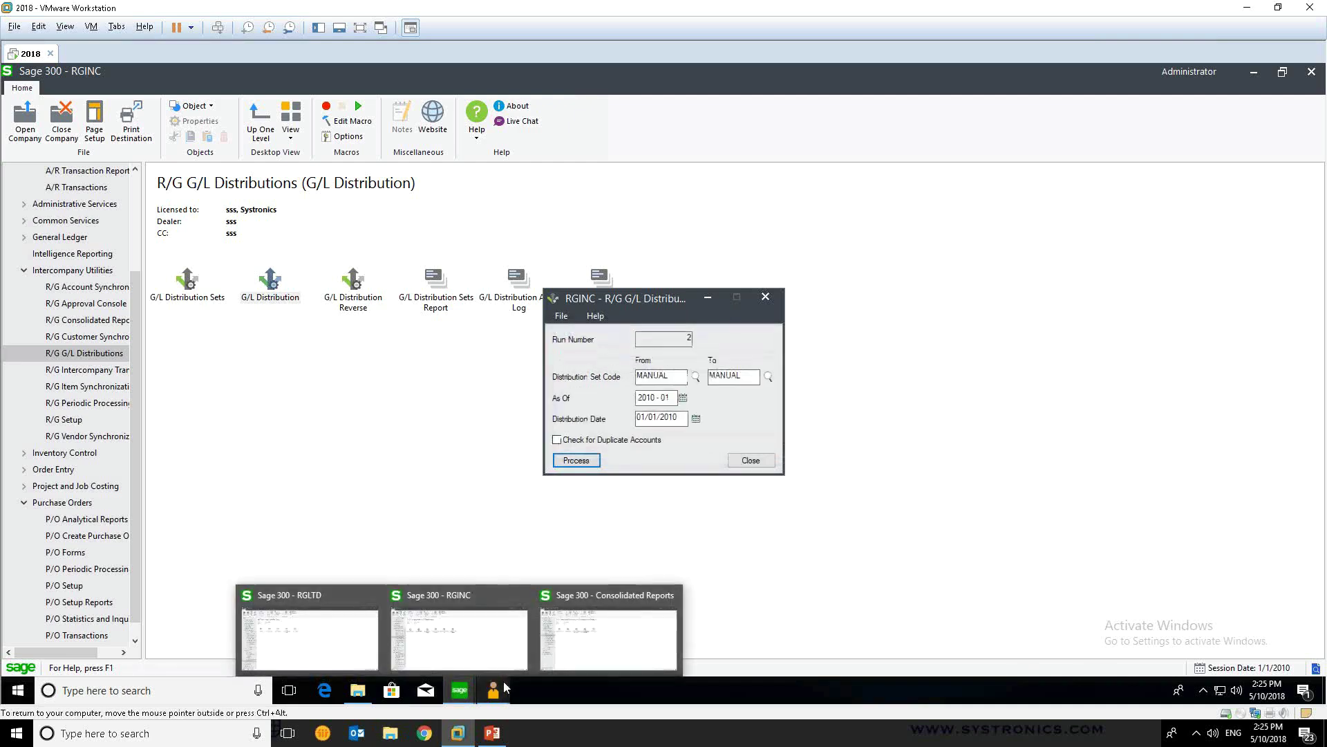
- Switch to the RGLTD company and open the Batch List from its G/L Transactions
left_click(319, 626)
left_click(26, 253)
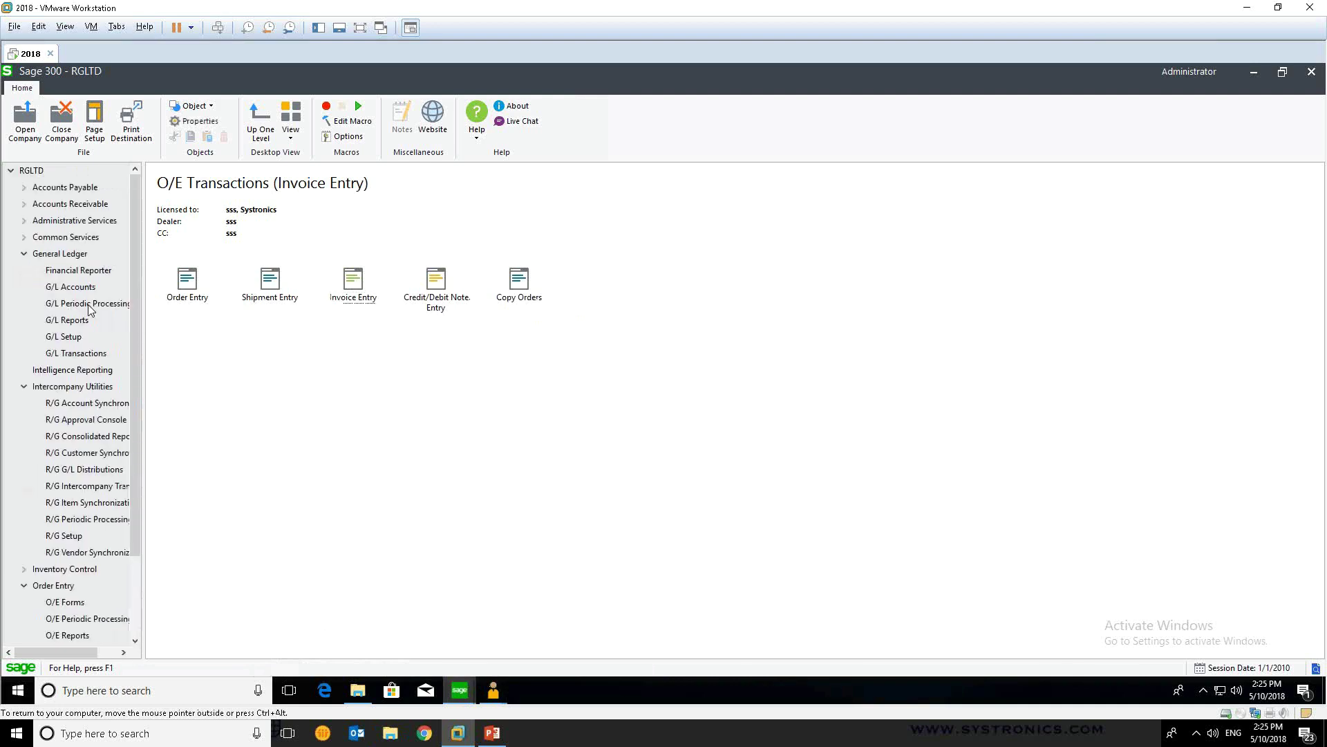
left_click(69, 354)
left_click(187, 294)
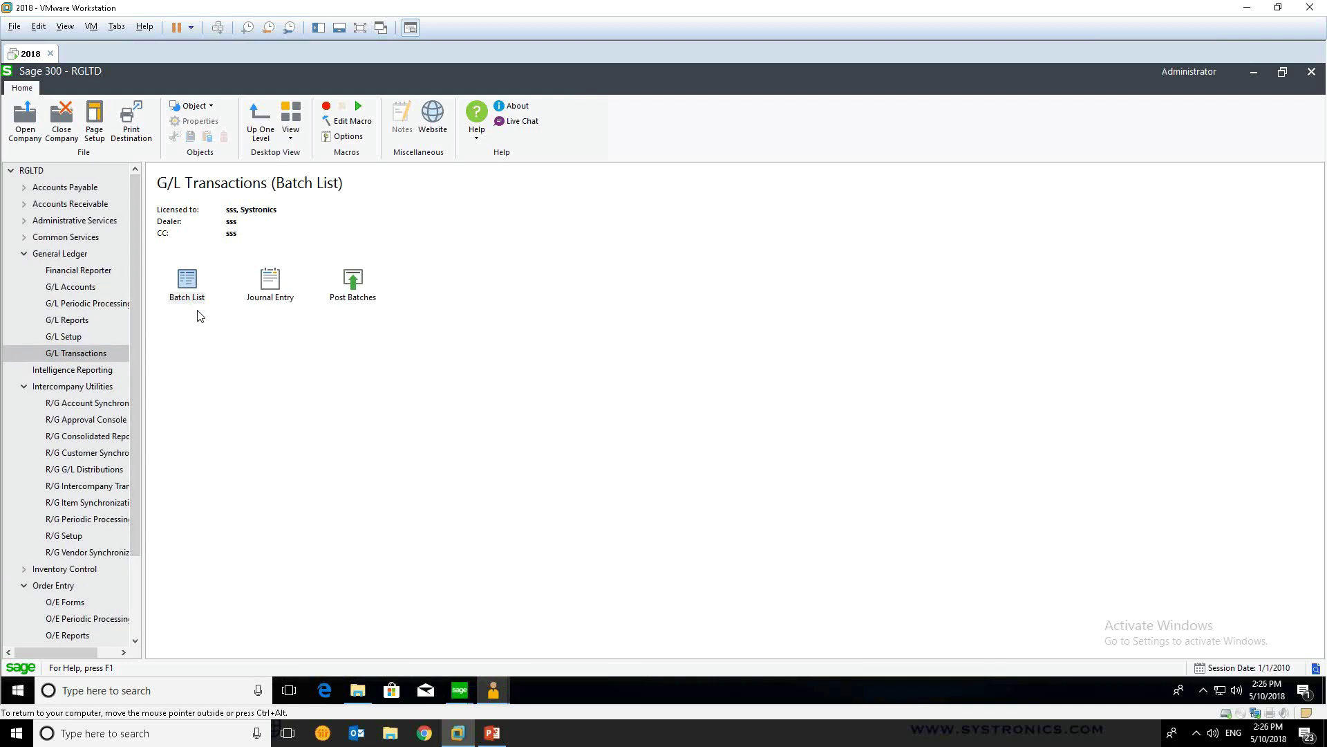
double_click(195, 298)
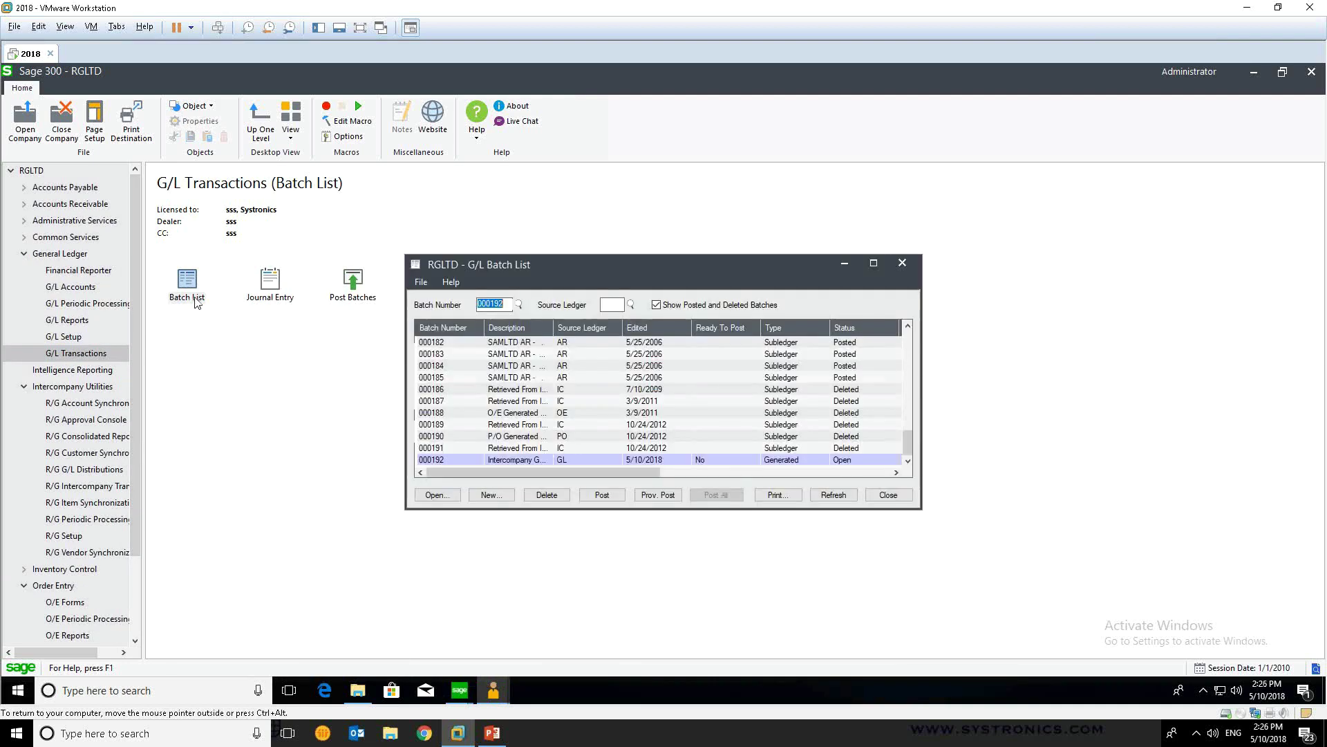
- Open the Intercompany G/L Distribution MANUAL batch, review its journal entry's debit and credit lines, and close the entry and batch list
left_click(599, 460)
left_click(532, 461)
double_click(532, 459)
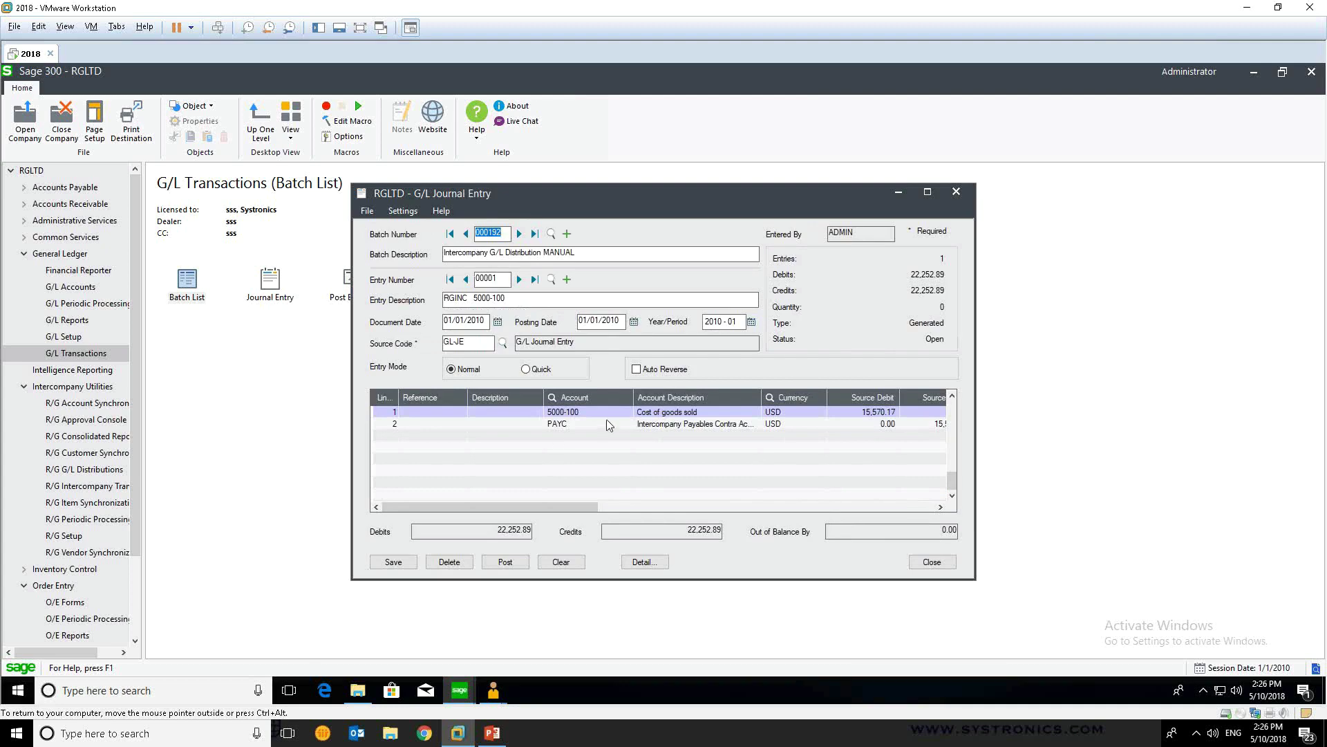
left_click(651, 413)
left_click_drag(977, 455, 1084, 449)
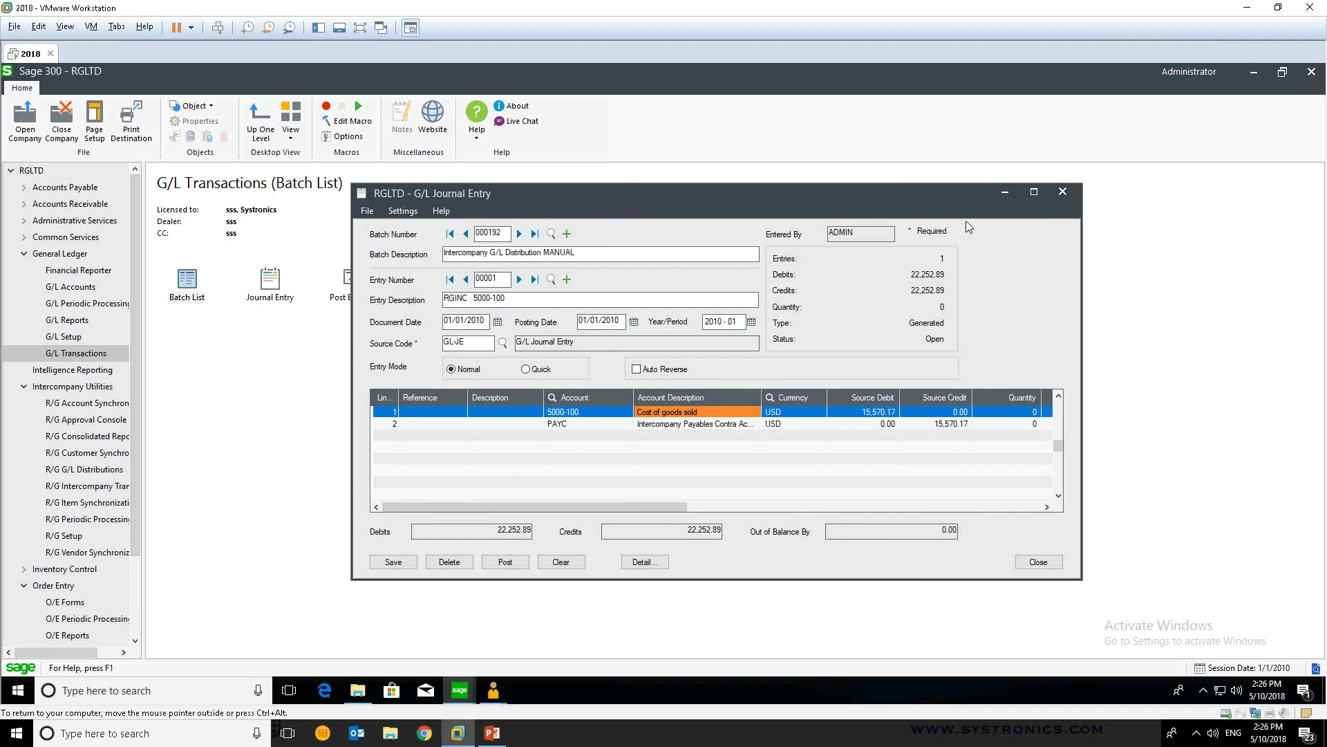
left_click(1062, 194)
left_click(908, 266)
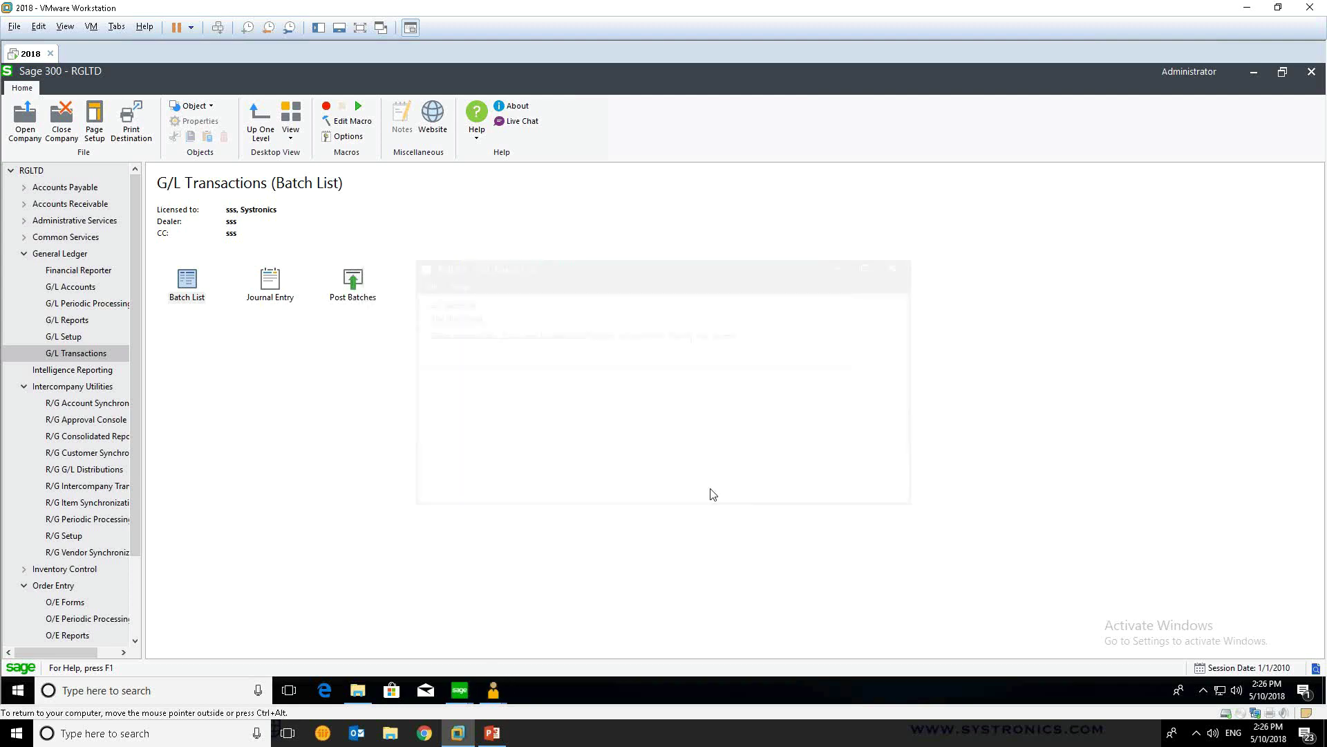
- Switch to the RGINC company, print the G/L Distribution Audit Log with report type Detail, review it, and close the report windows
mouse_move(461, 694)
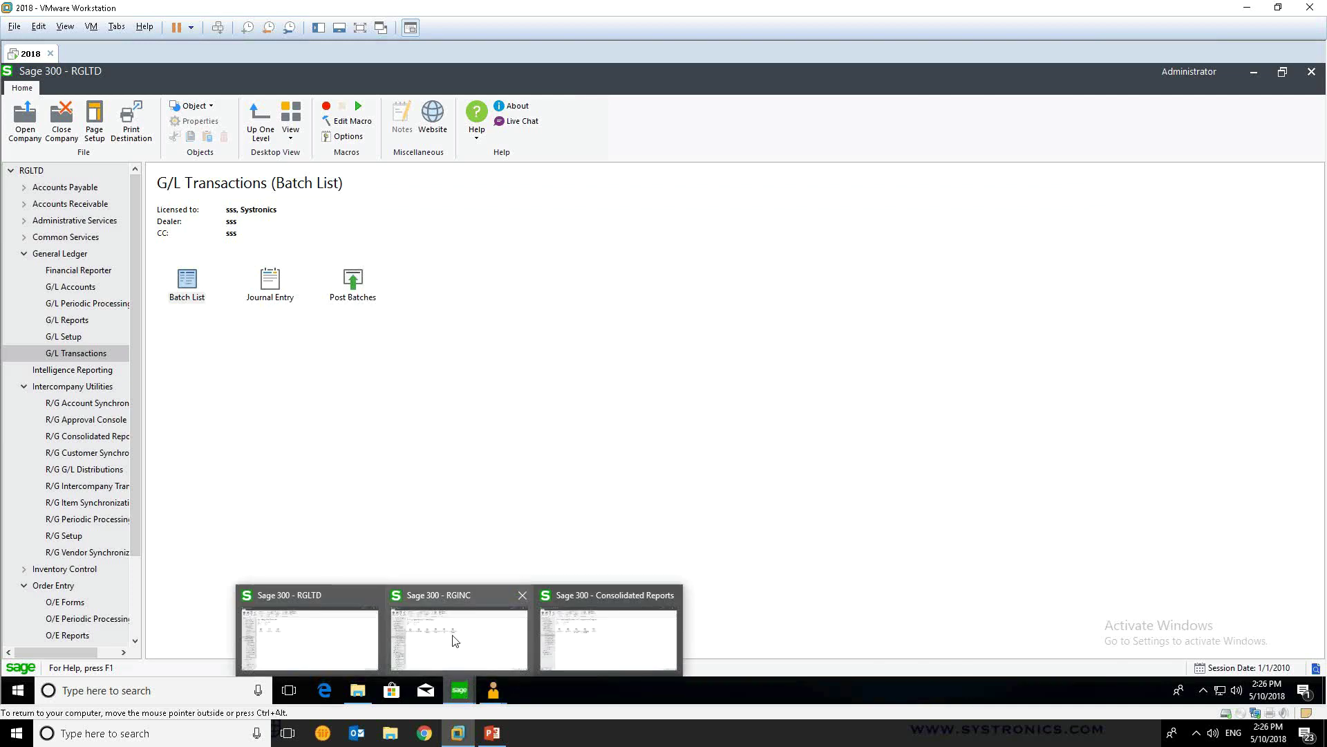
left_click(445, 613)
double_click(529, 296)
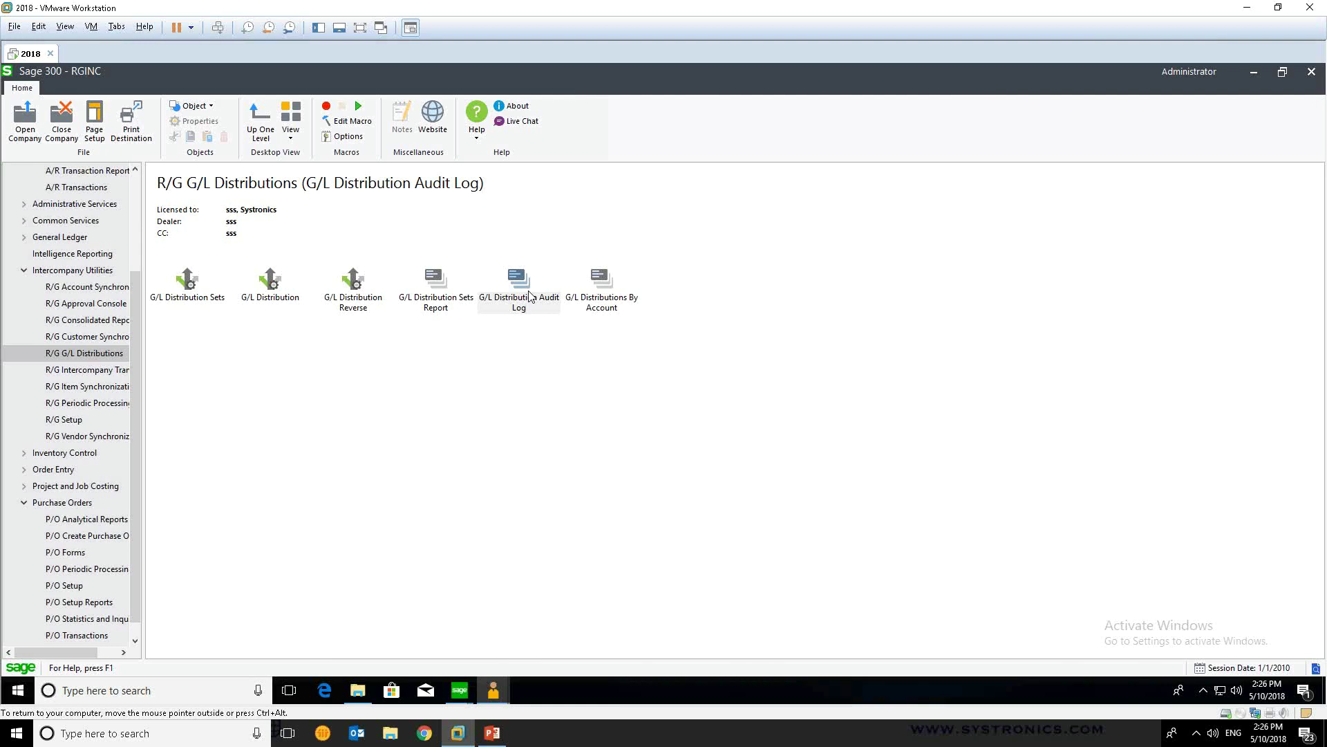
left_click(697, 308)
left_click(655, 331)
left_click(547, 492)
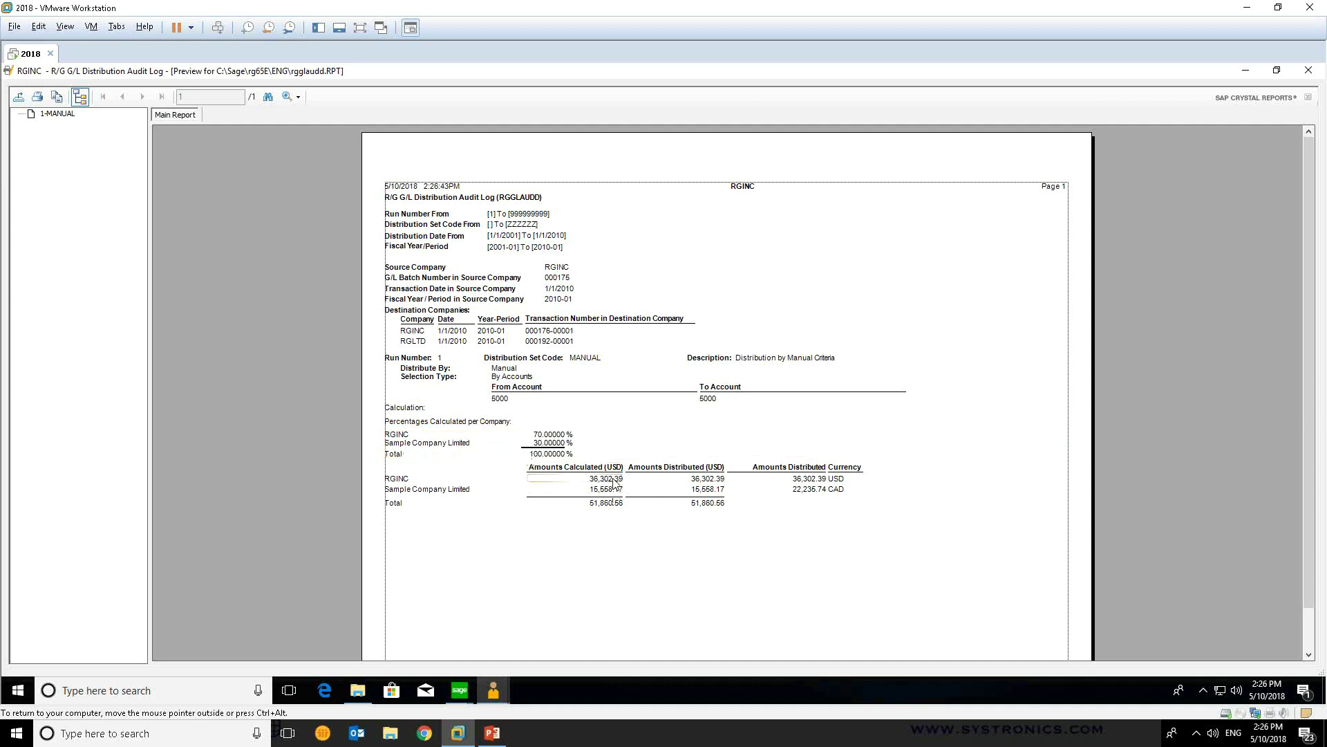
double_click(424, 71)
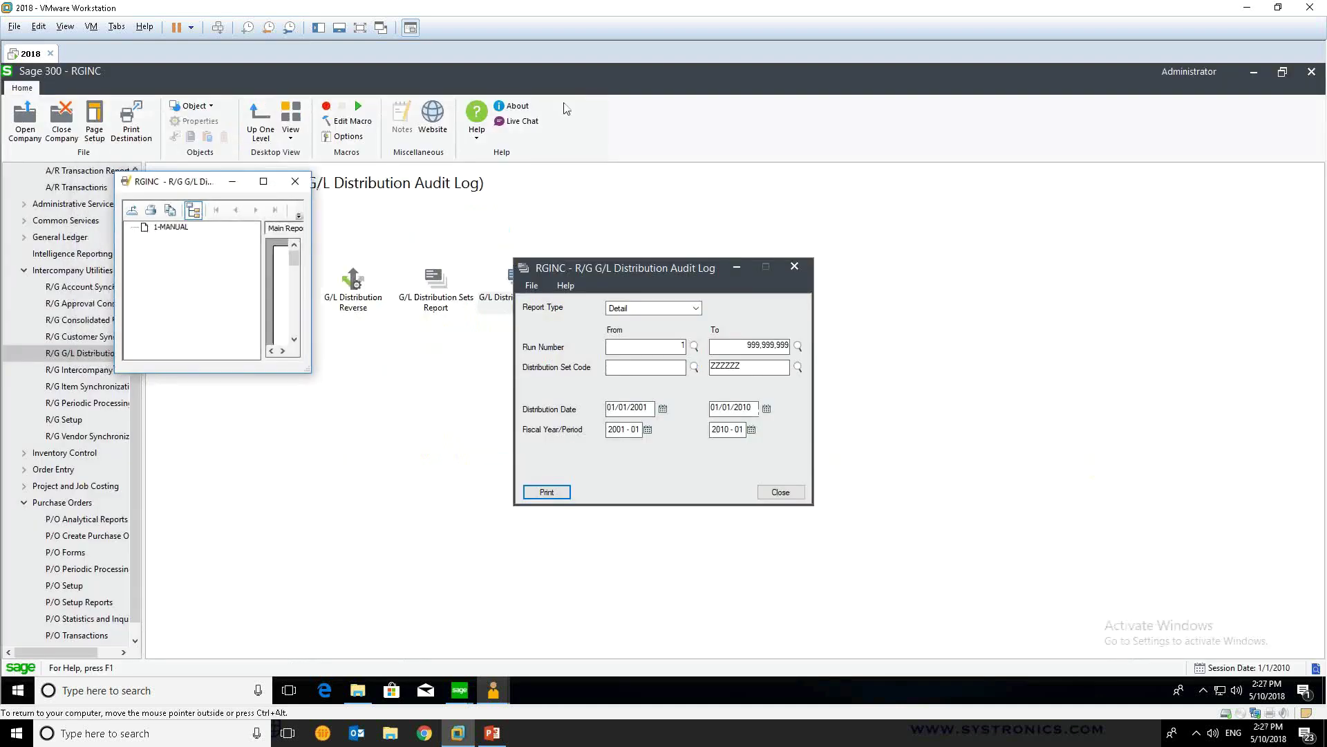
left_click(295, 182)
left_click(795, 269)
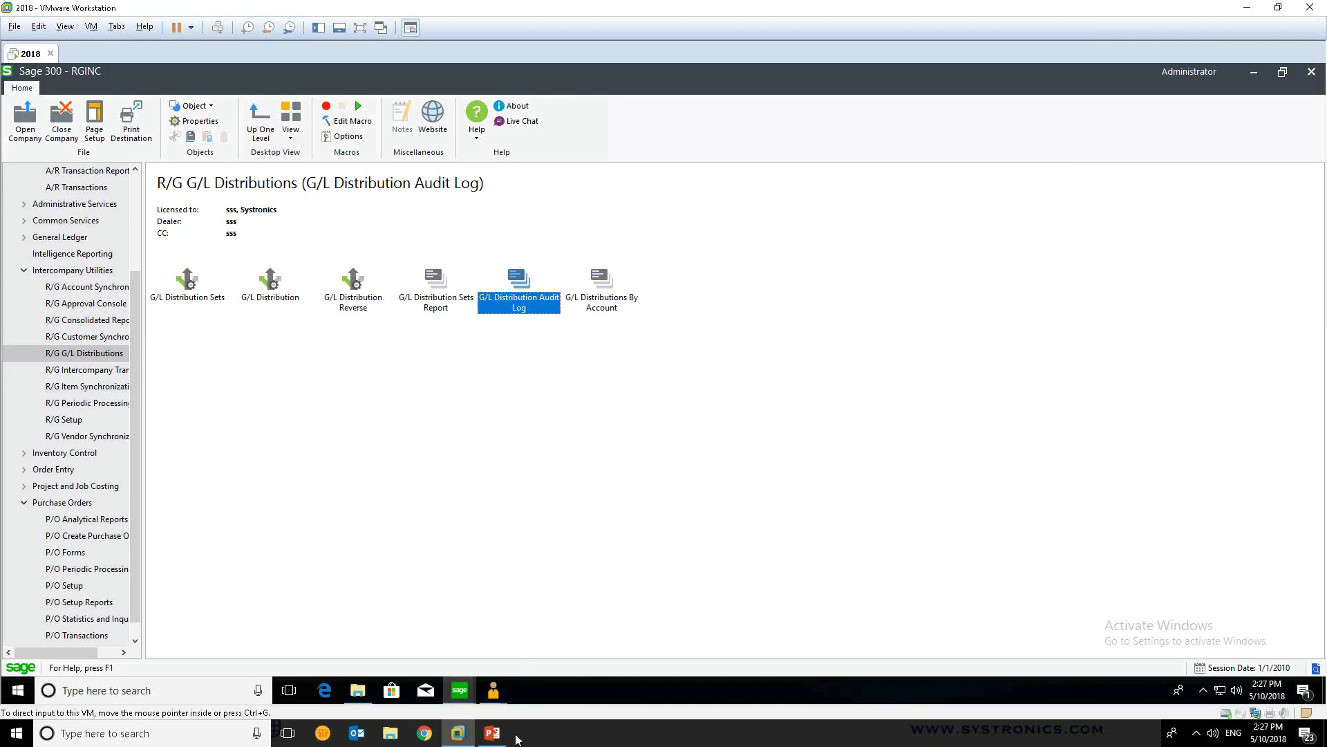
left_click(491, 732)
left_click(776, 460)
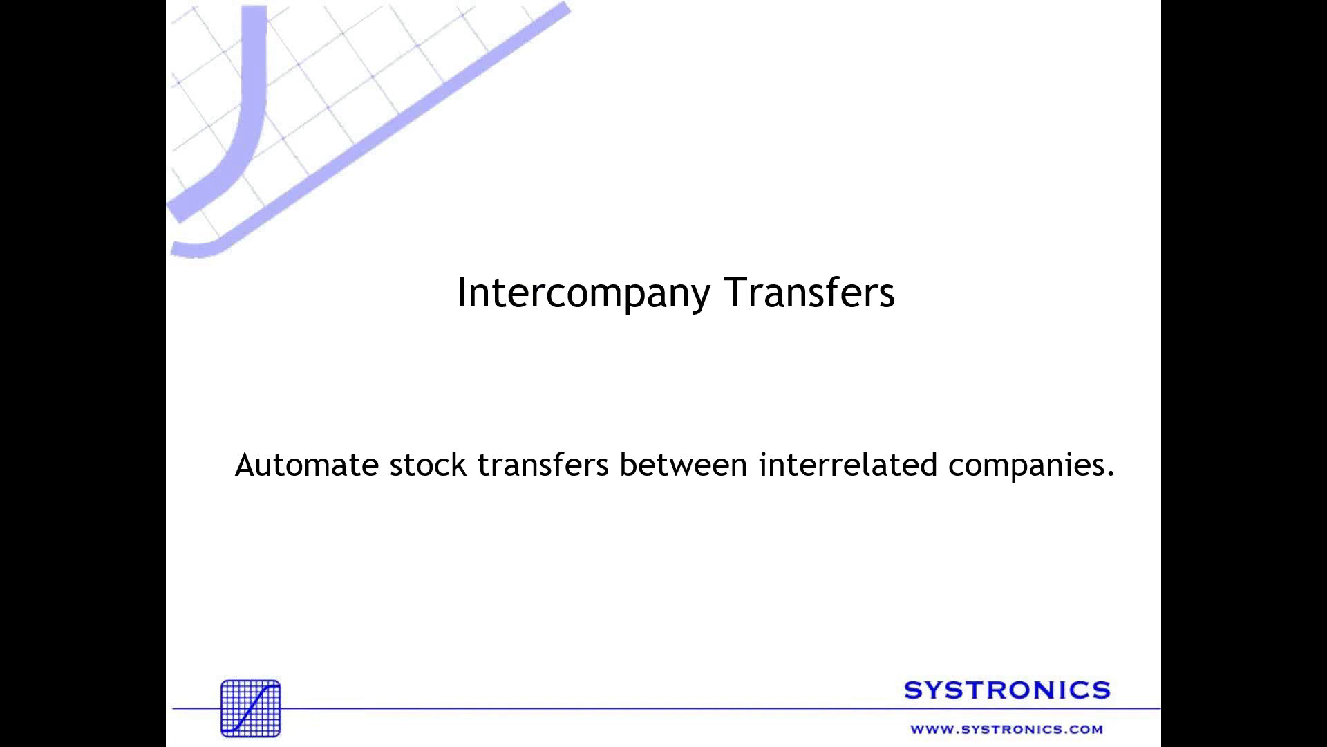
key("alt+Tab")
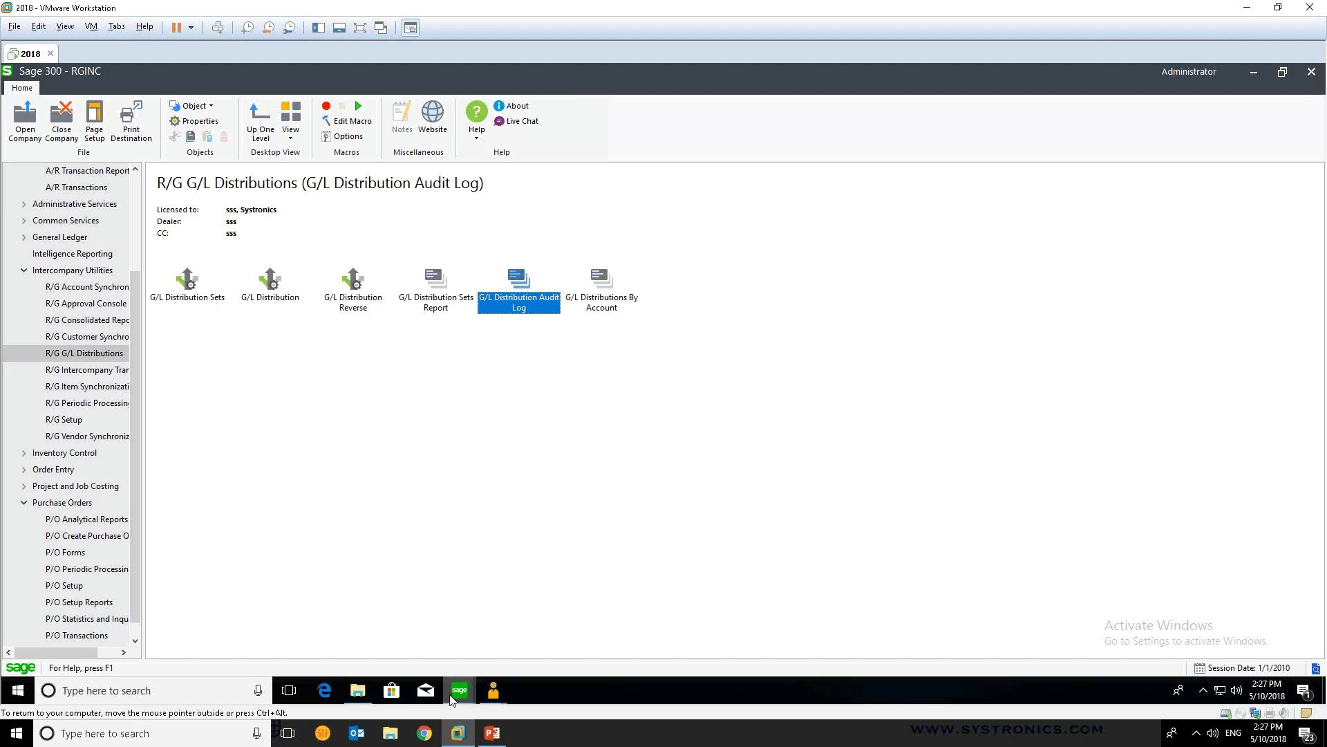
- Open Intercompany Inv. Transfers under R/G Intercompany Transfers and set the company to transfer to as RGLTD
mouse_move(460, 690)
left_click(117, 370)
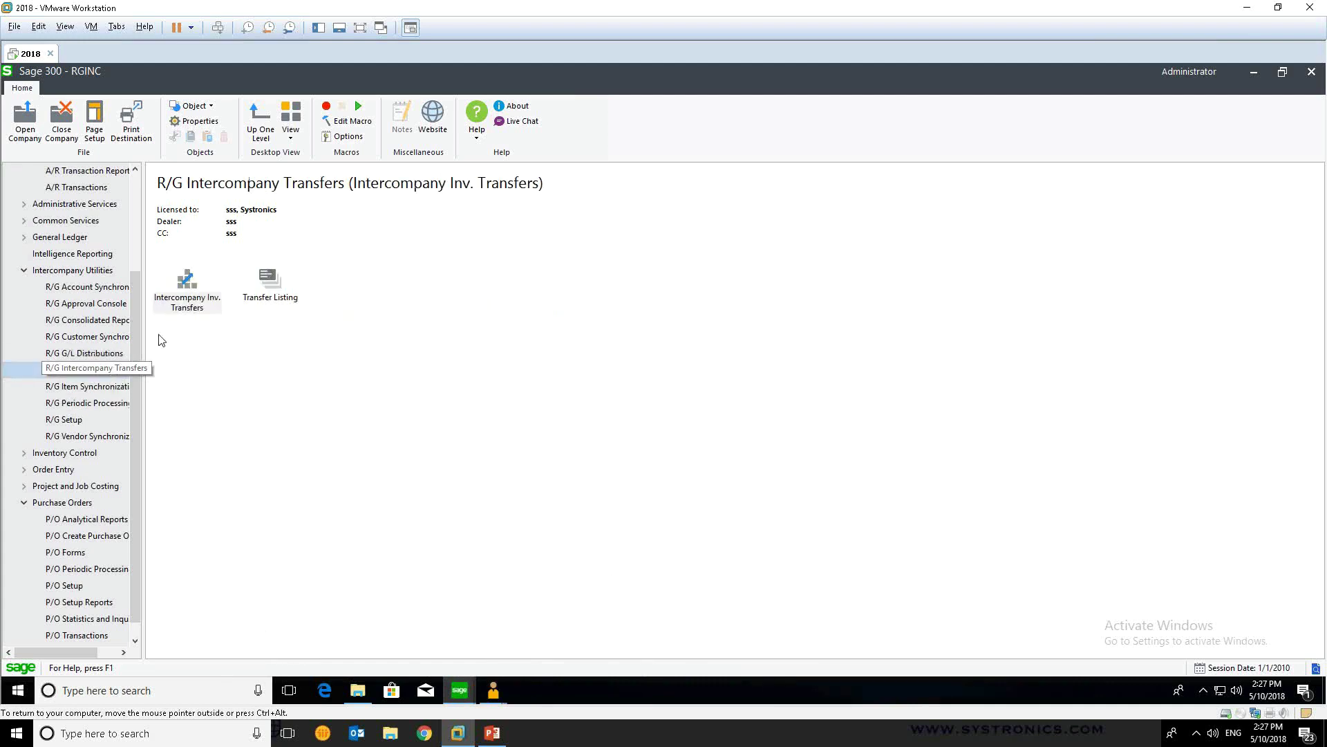
double_click(188, 302)
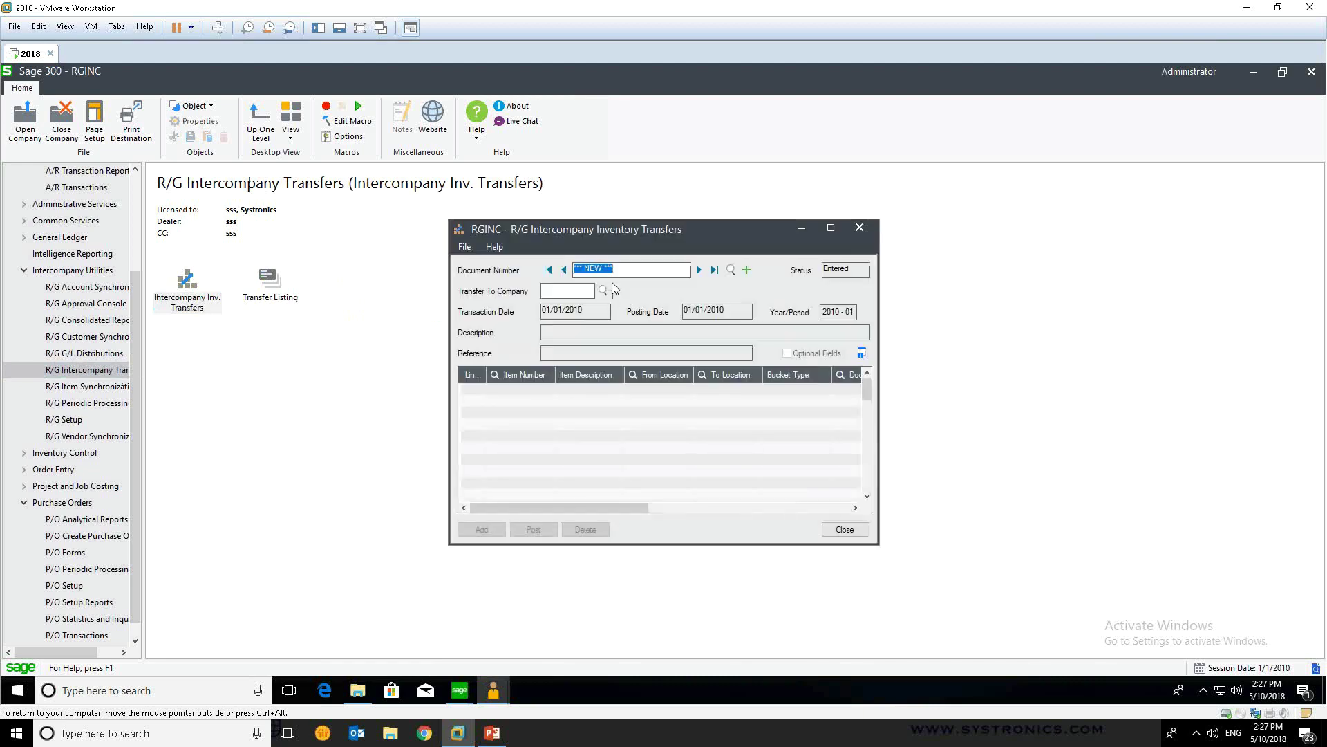
left_click_drag(667, 229, 553, 236)
left_click(451, 299)
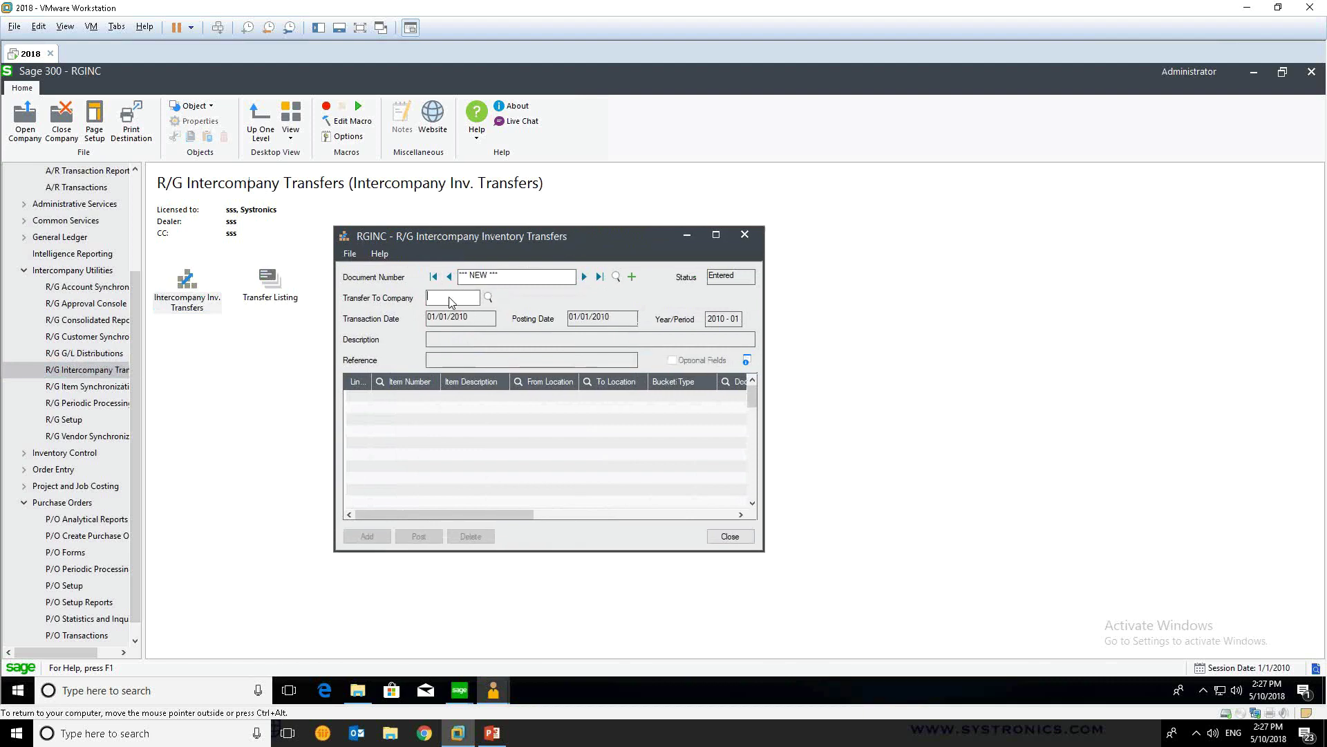
left_click(488, 298)
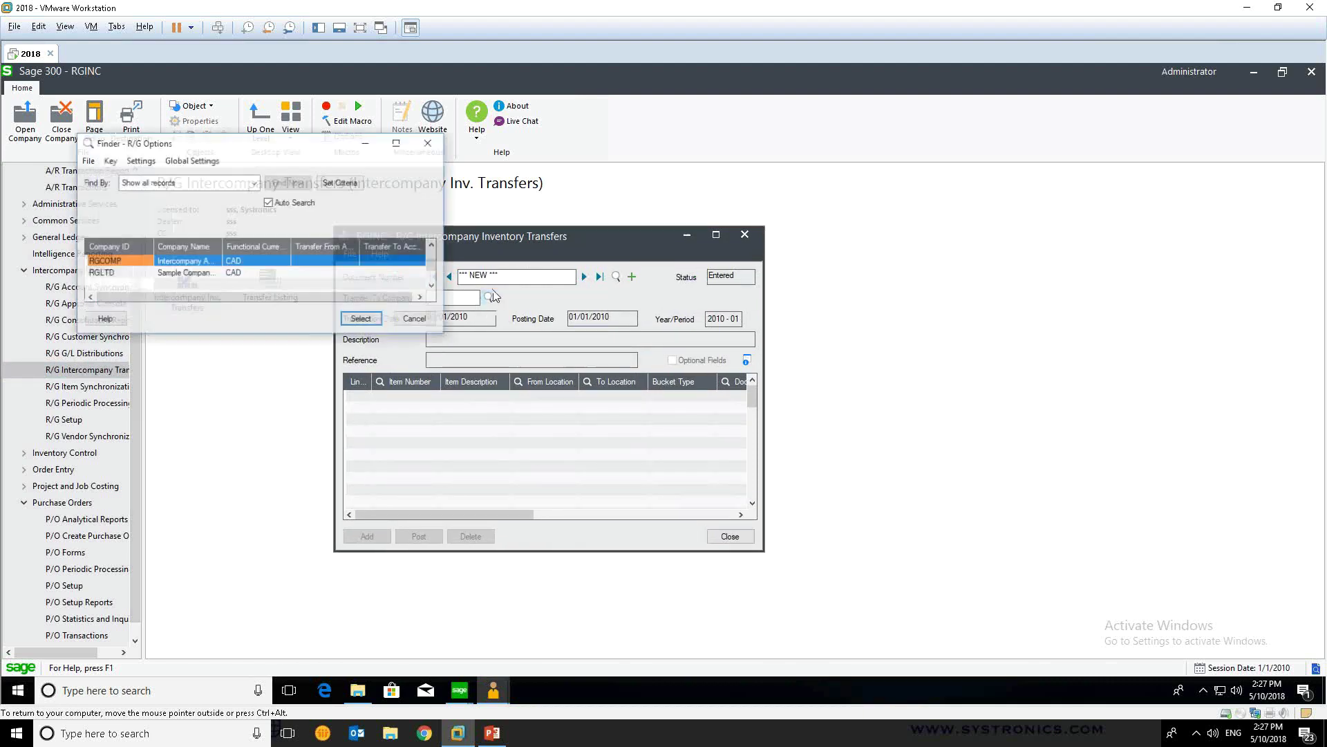
double_click(123, 275)
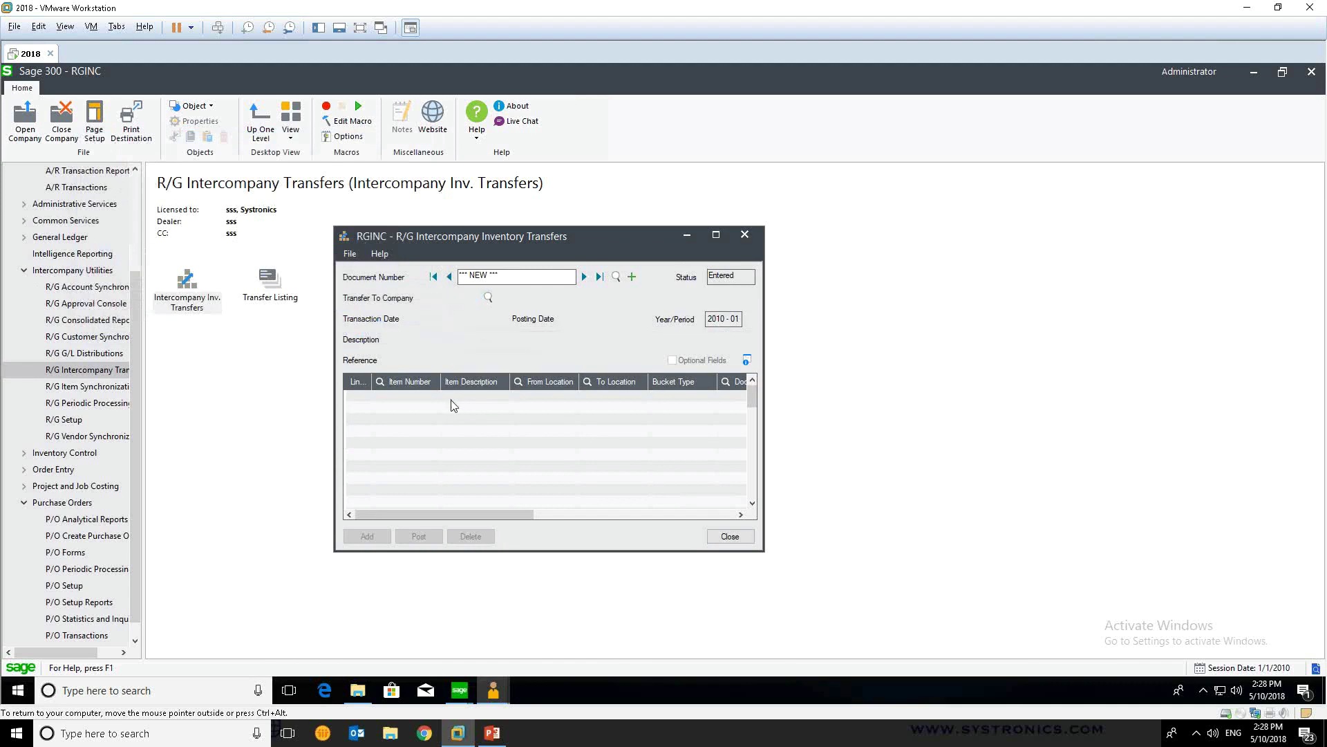
- Add a first detail line to the transfer with item number A1-103/0
left_click(408, 406)
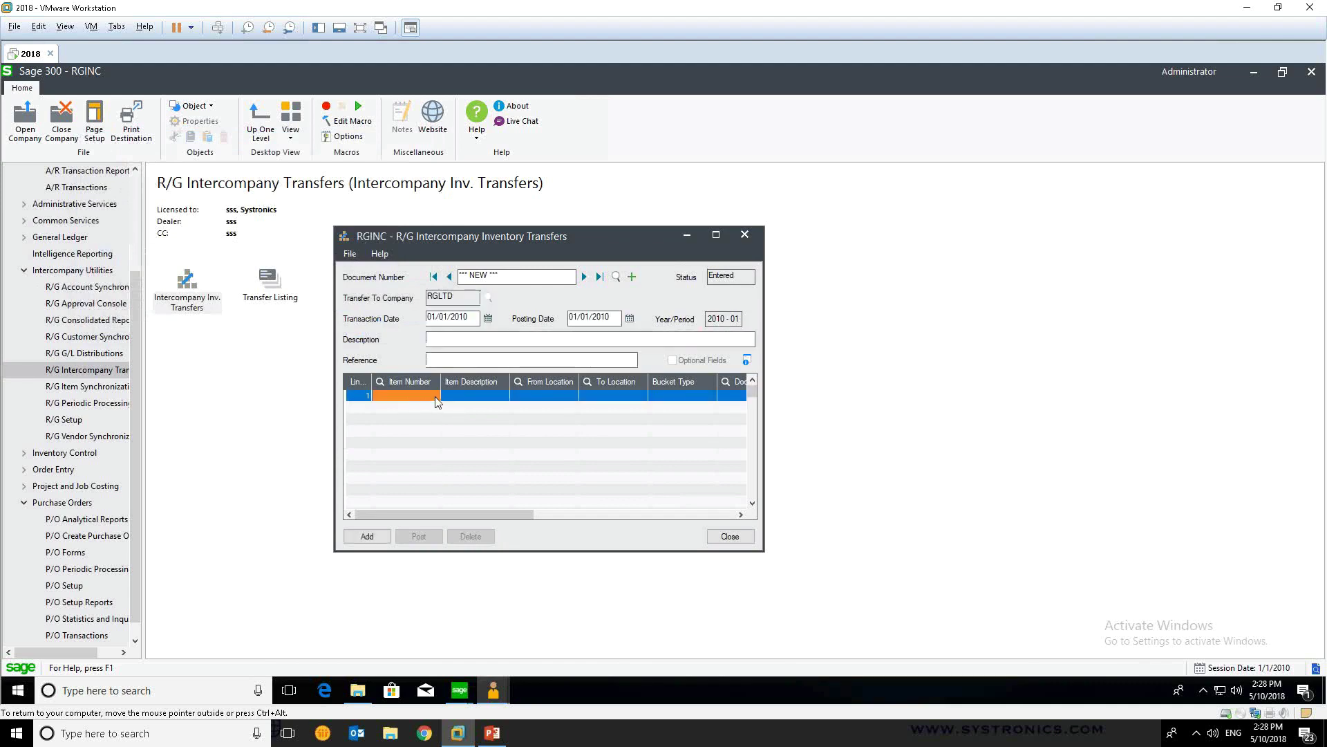
left_click(435, 396)
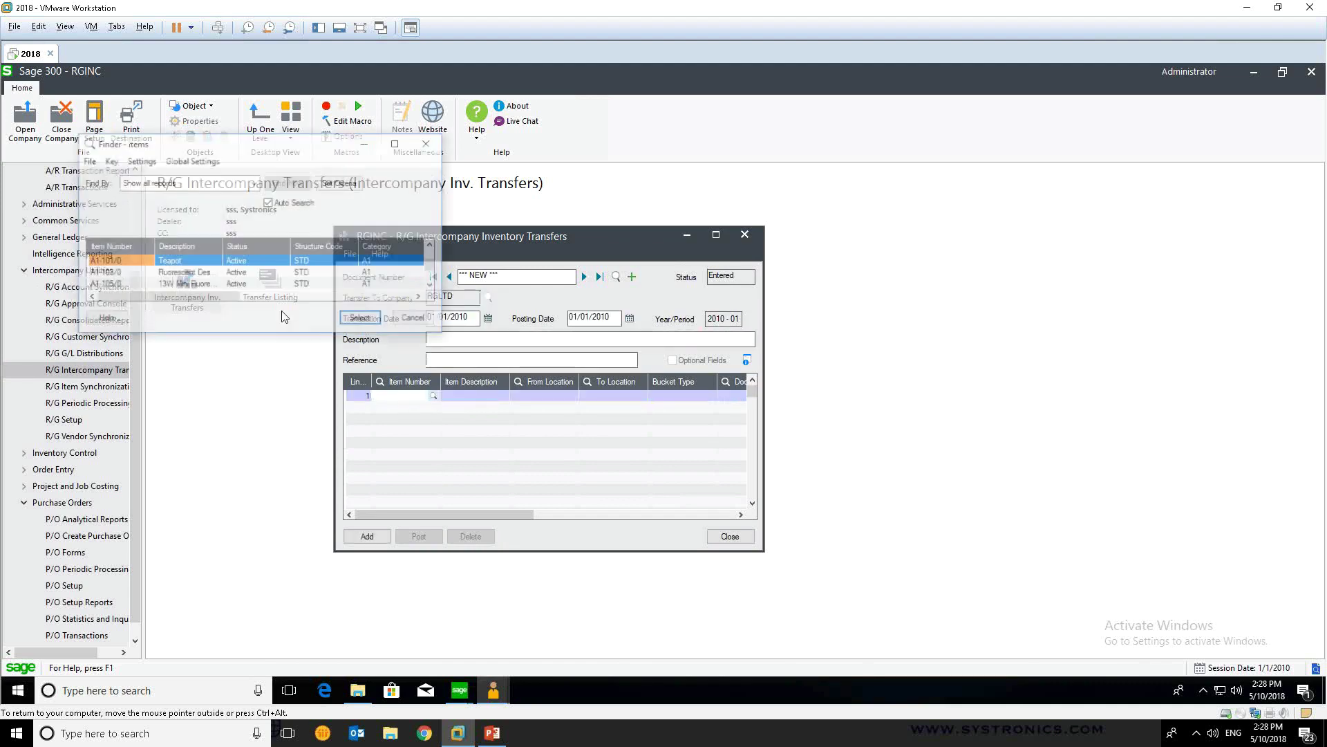
left_click(118, 273)
left_click(362, 319)
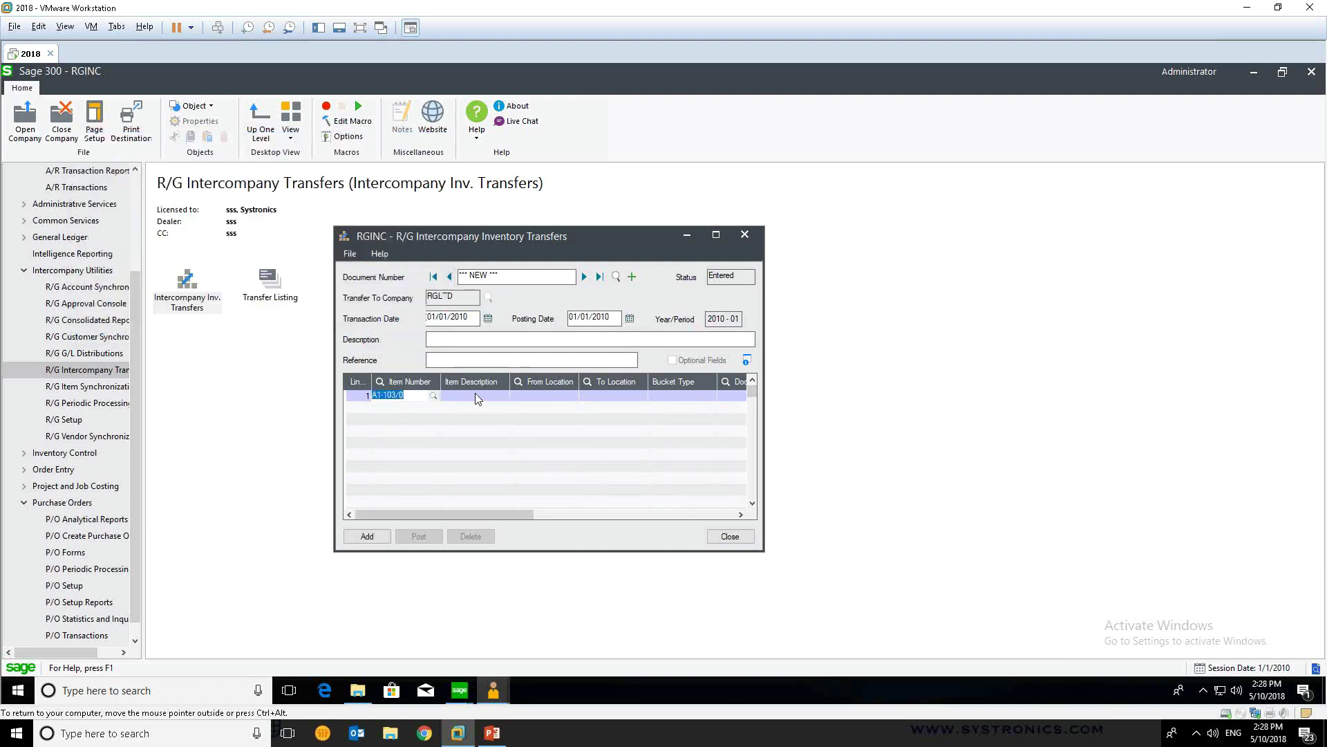
- Set both the From Location and the To Location of the item line to 1, the central warehouse
left_click(549, 394)
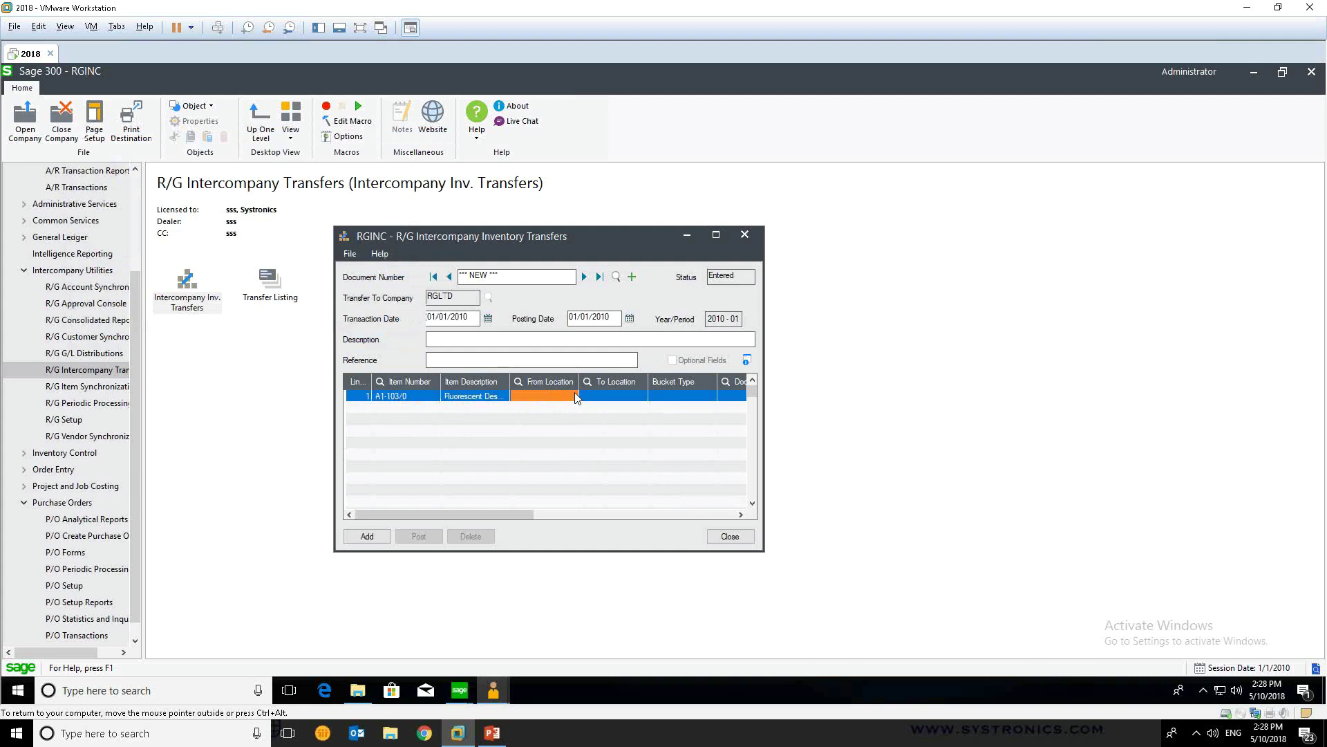
left_click(575, 395)
left_click(572, 395)
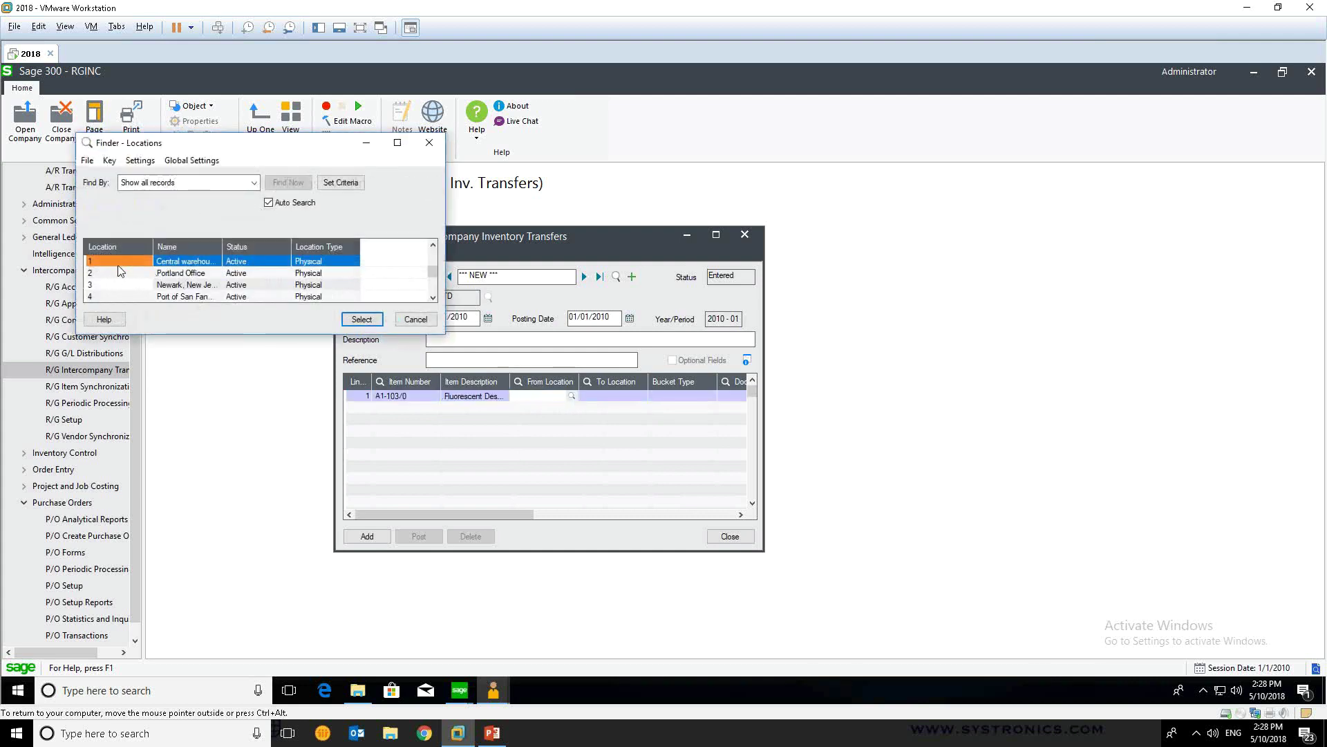
double_click(119, 265)
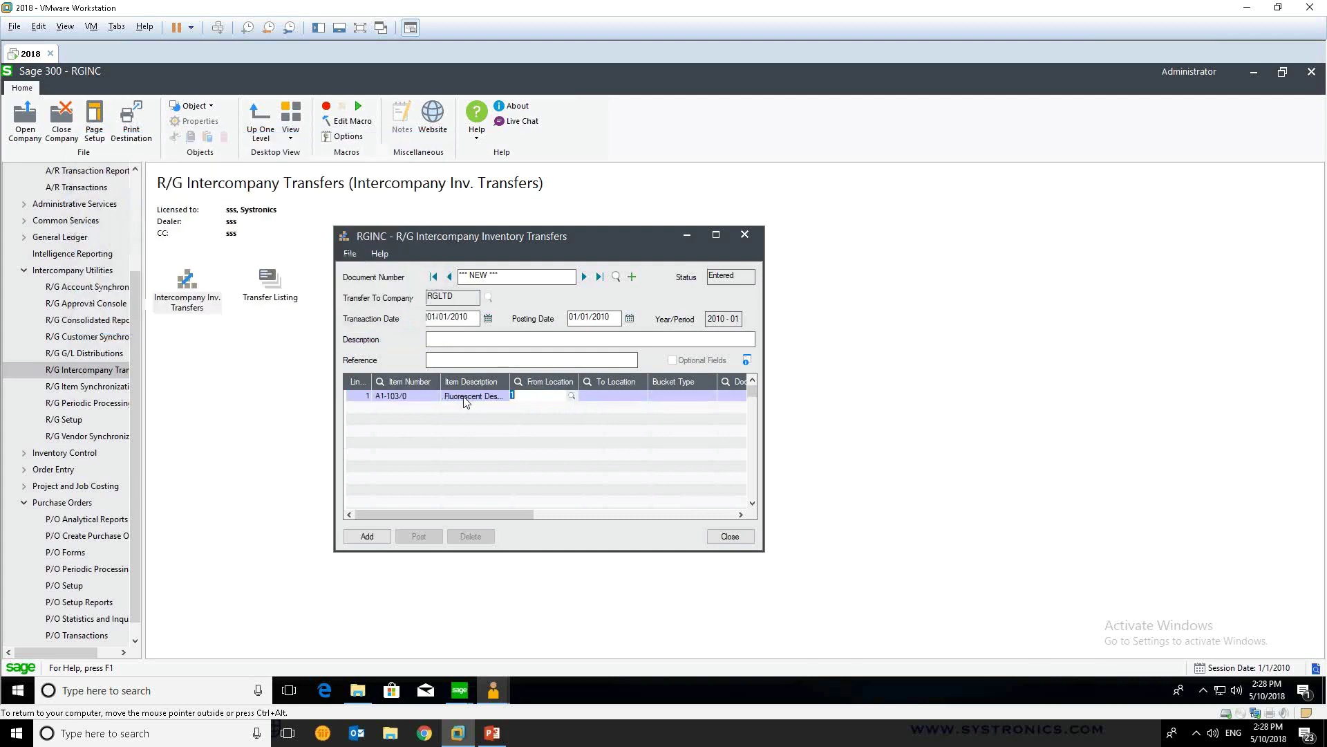
left_click(627, 397)
left_click(641, 396)
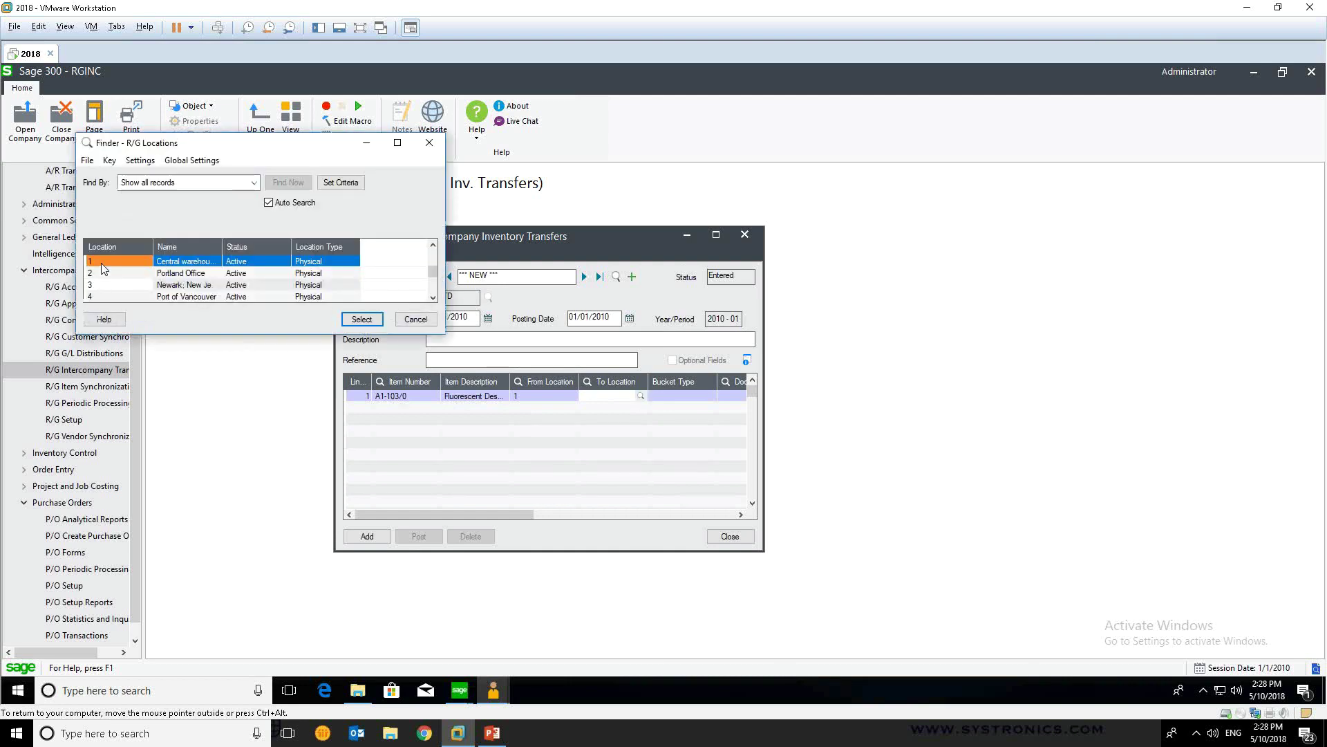
double_click(101, 261)
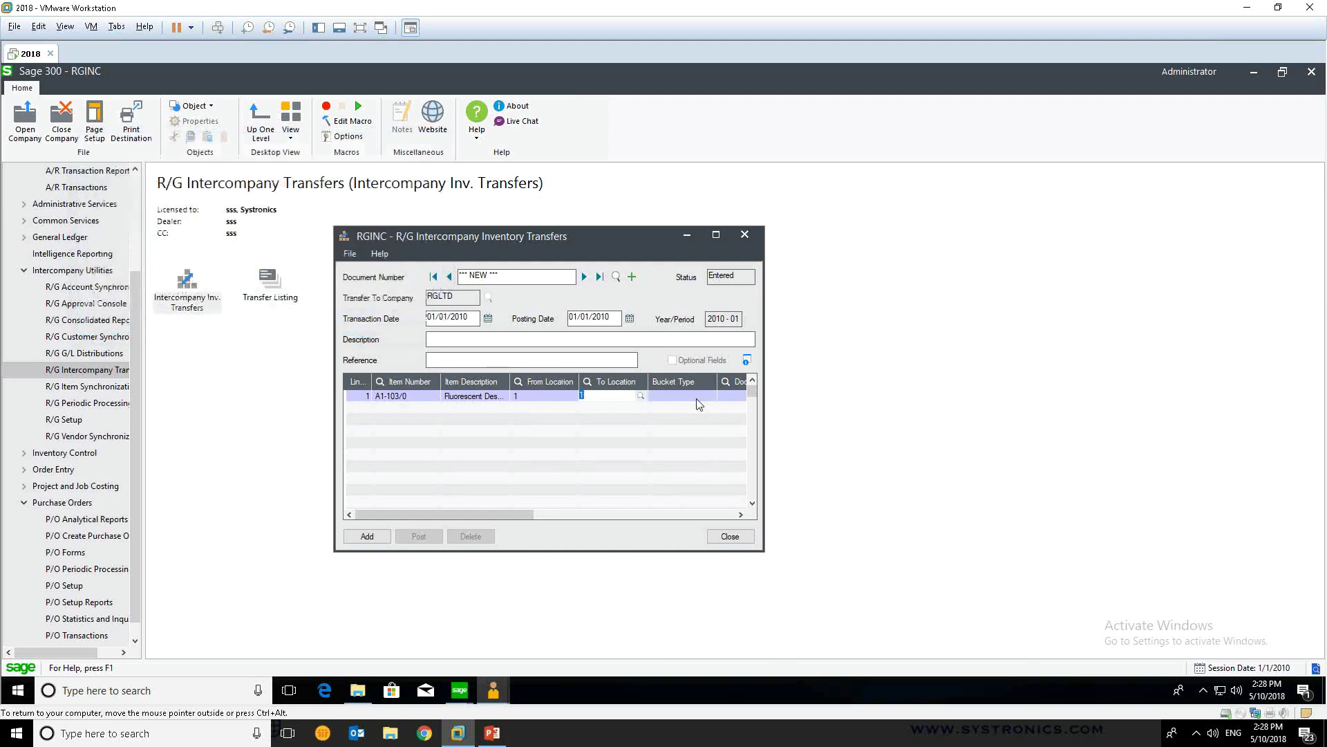
- Set the line's quantity to 5, add and post the inventory transfer, and close the resulting message
left_click_drag(472, 514, 574, 517)
left_click(714, 395)
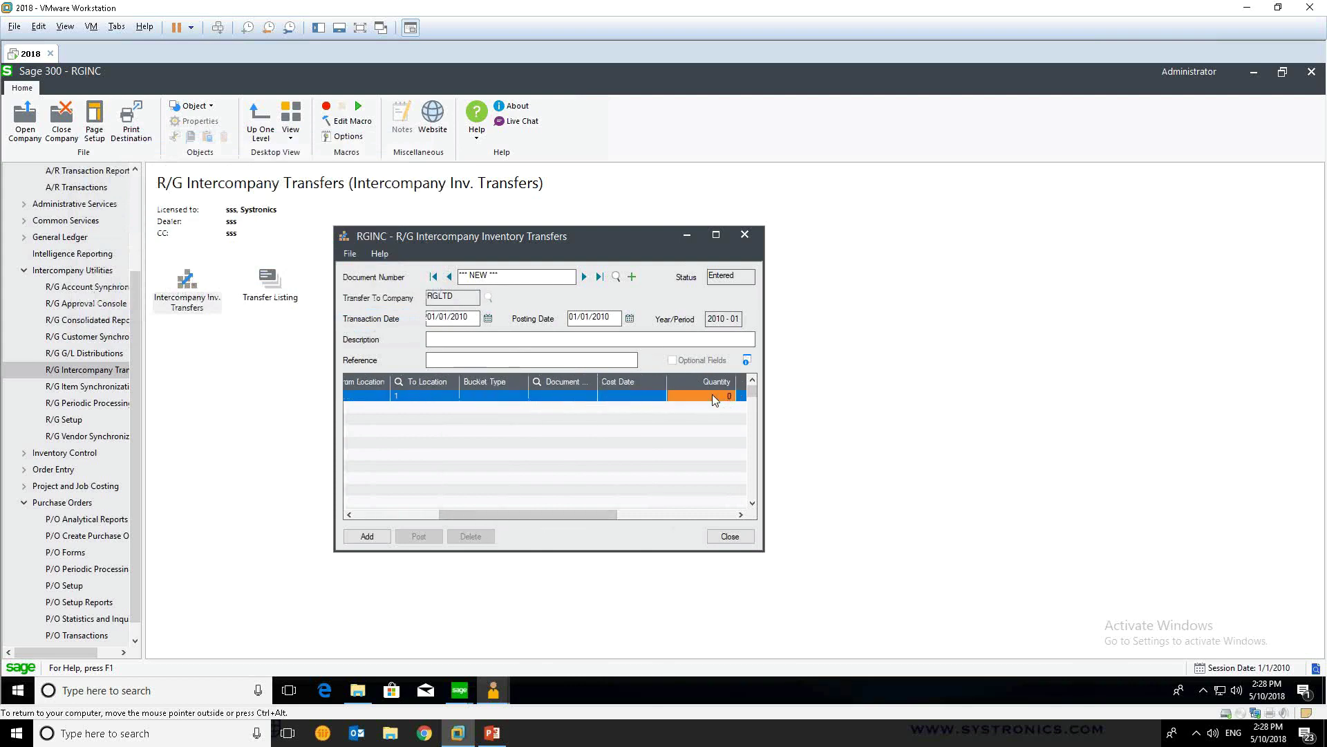
type("5")
left_click(358, 535)
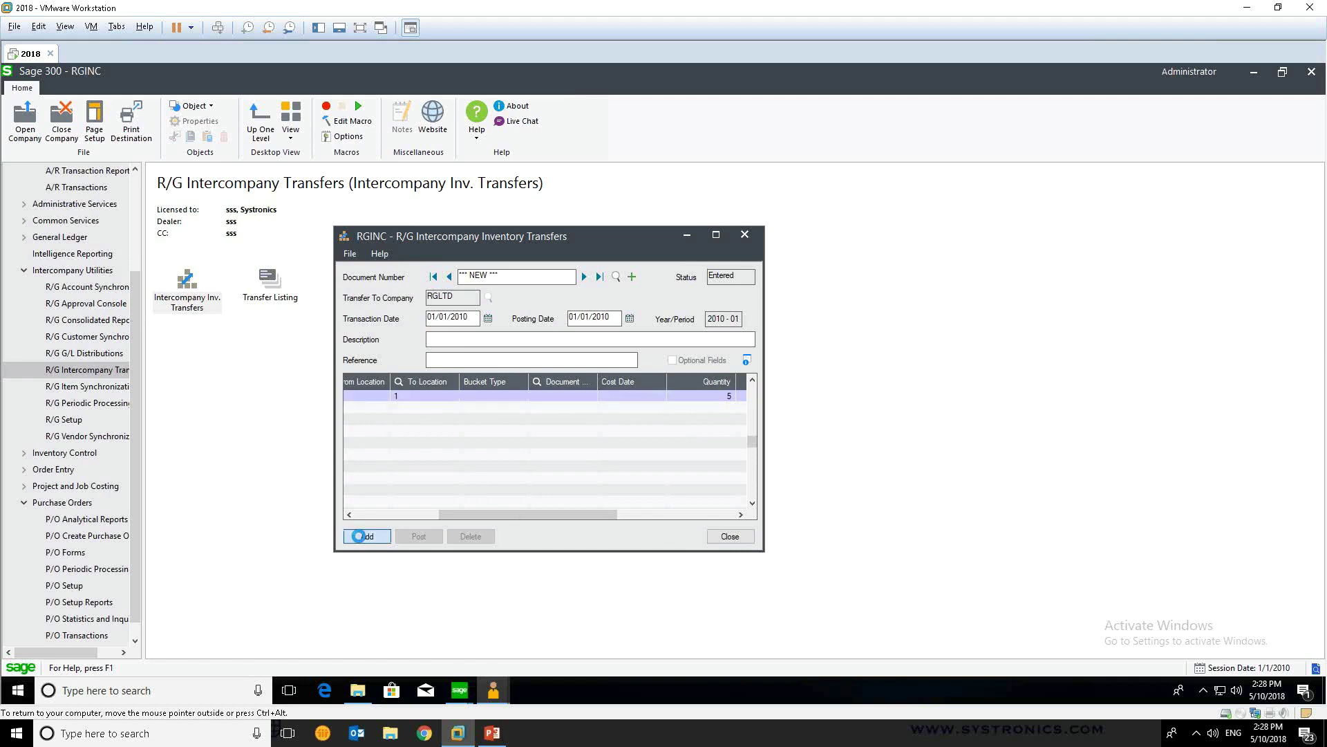
left_click(423, 538)
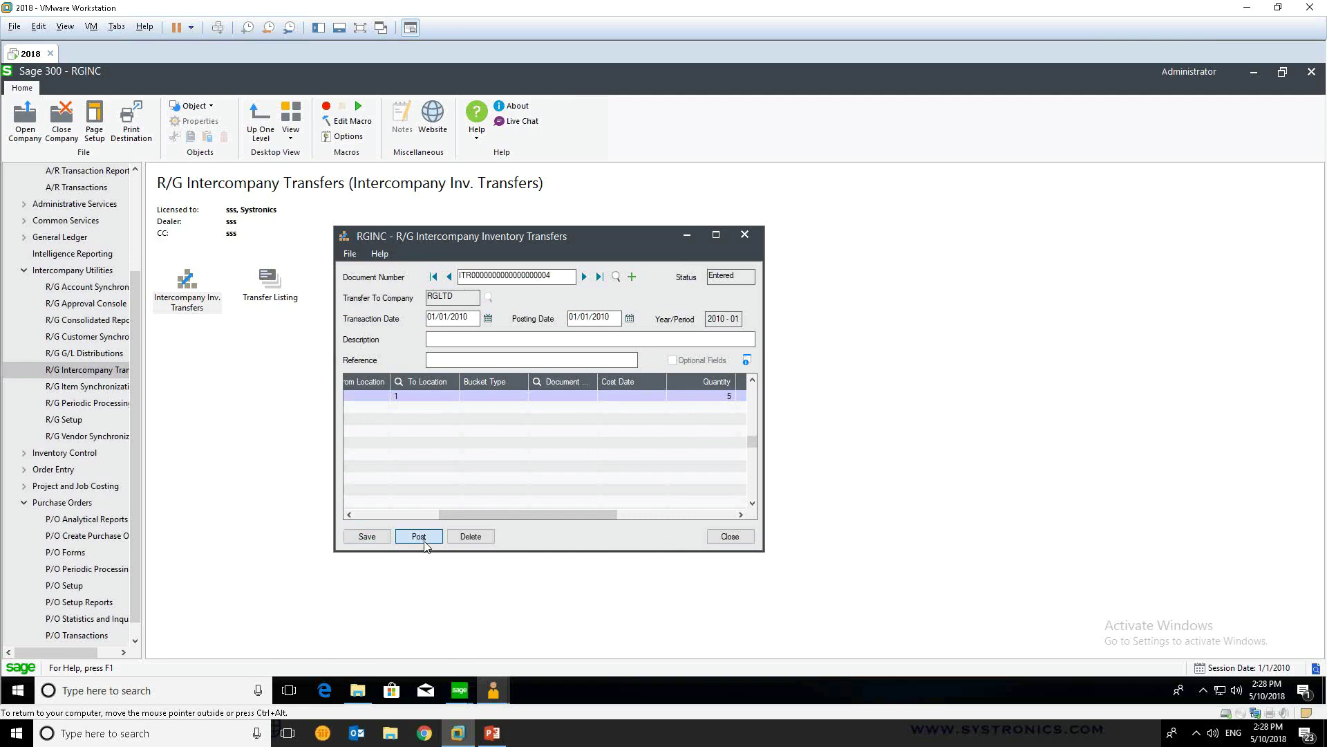
left_click(429, 535)
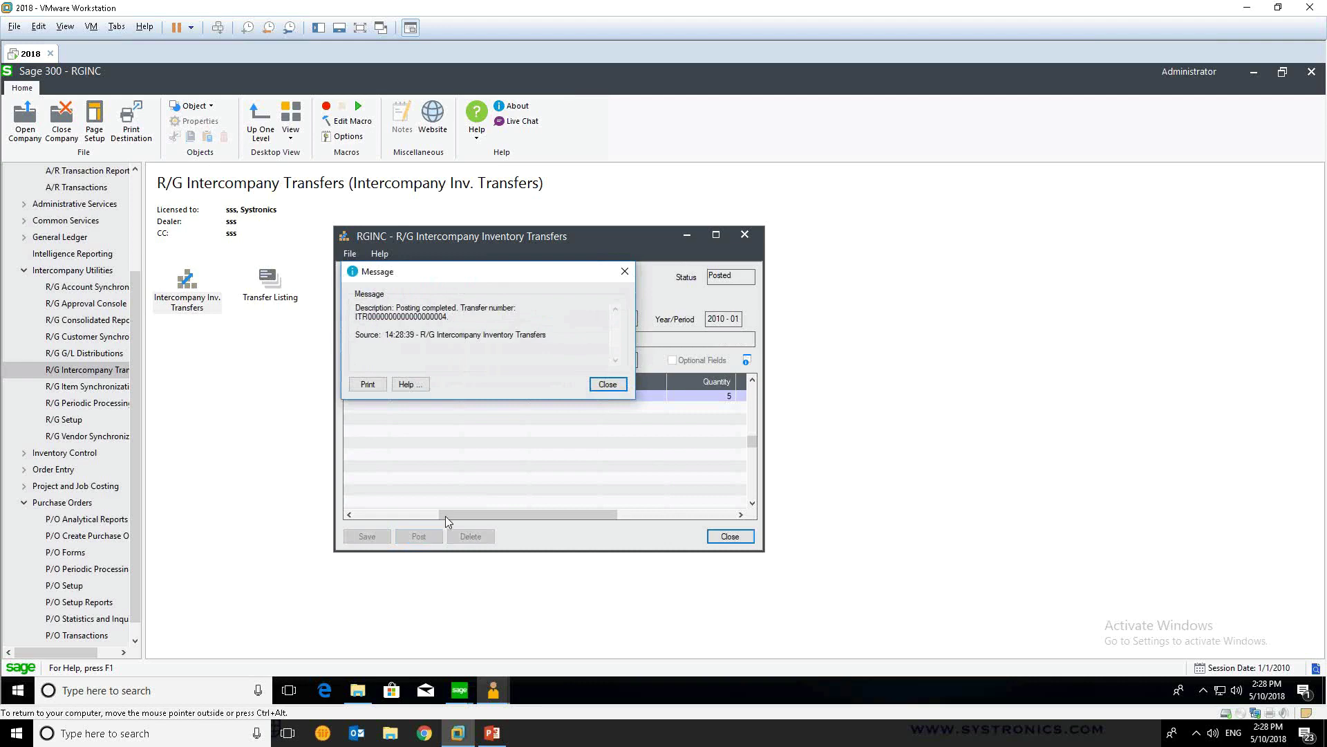
left_click(625, 271)
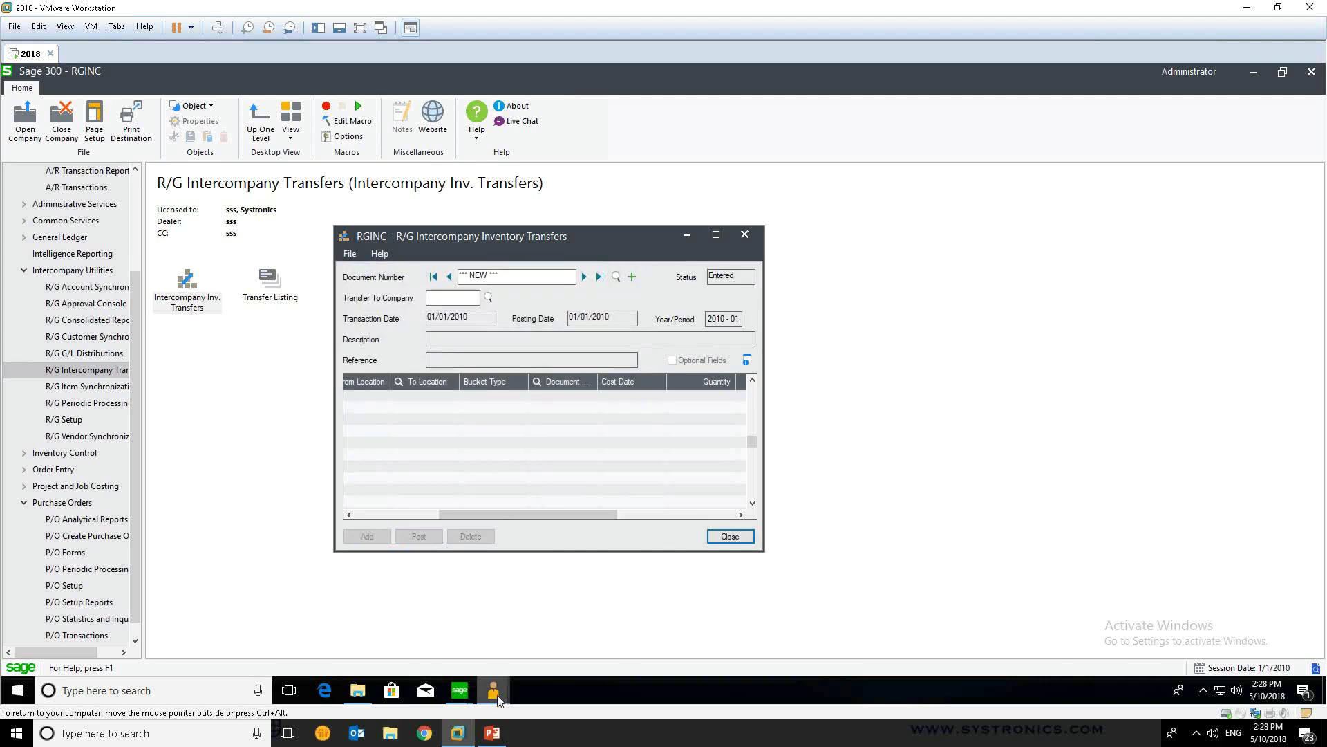
- Switch to the RGLTD company and open Adjustments from the I/C Transactions of Inventory Control
mouse_move(471, 690)
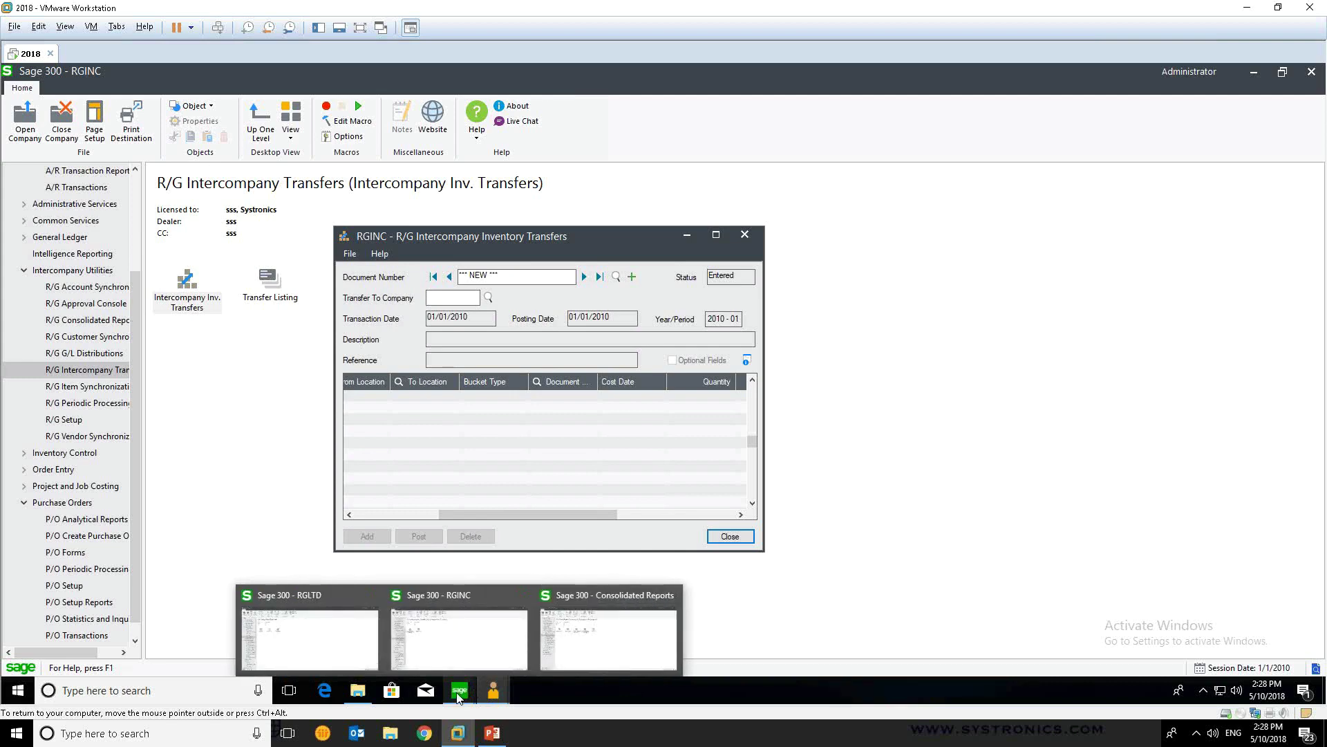
left_click(307, 642)
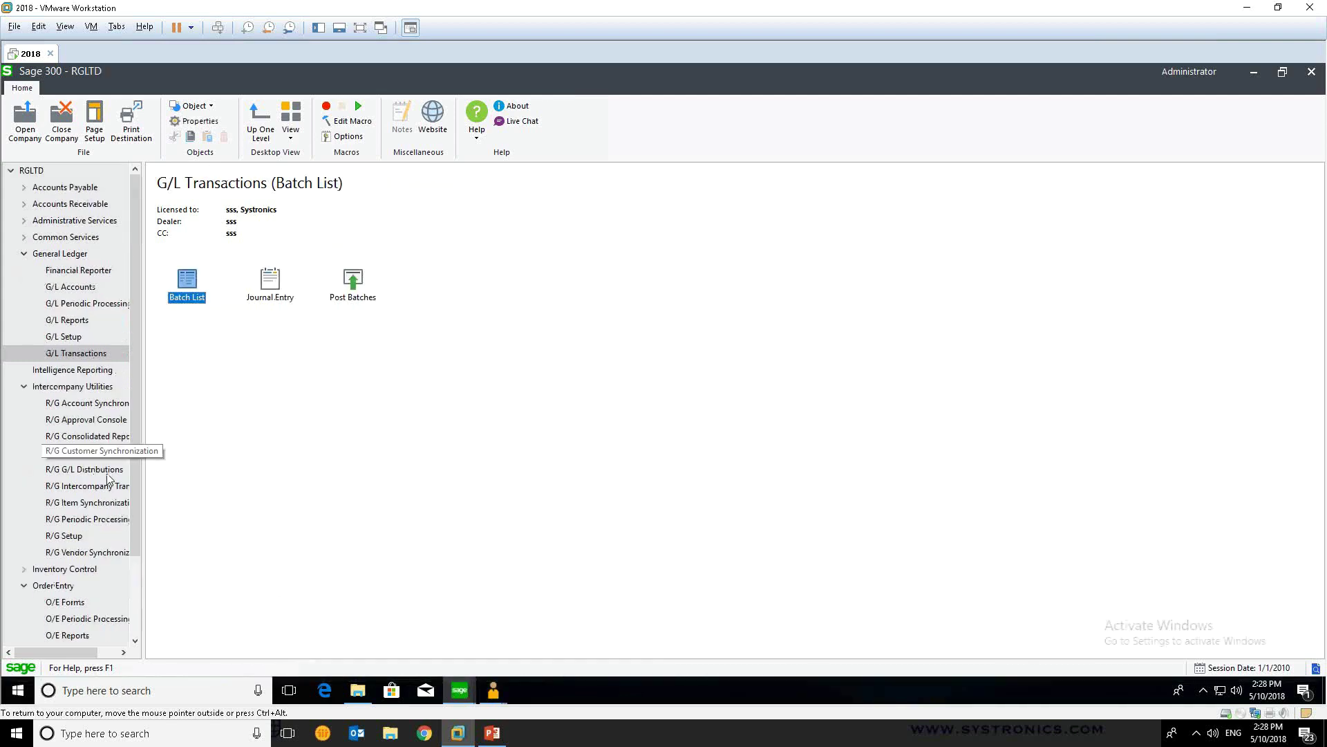
scroll(56, 449, "down", 2)
left_click(25, 470)
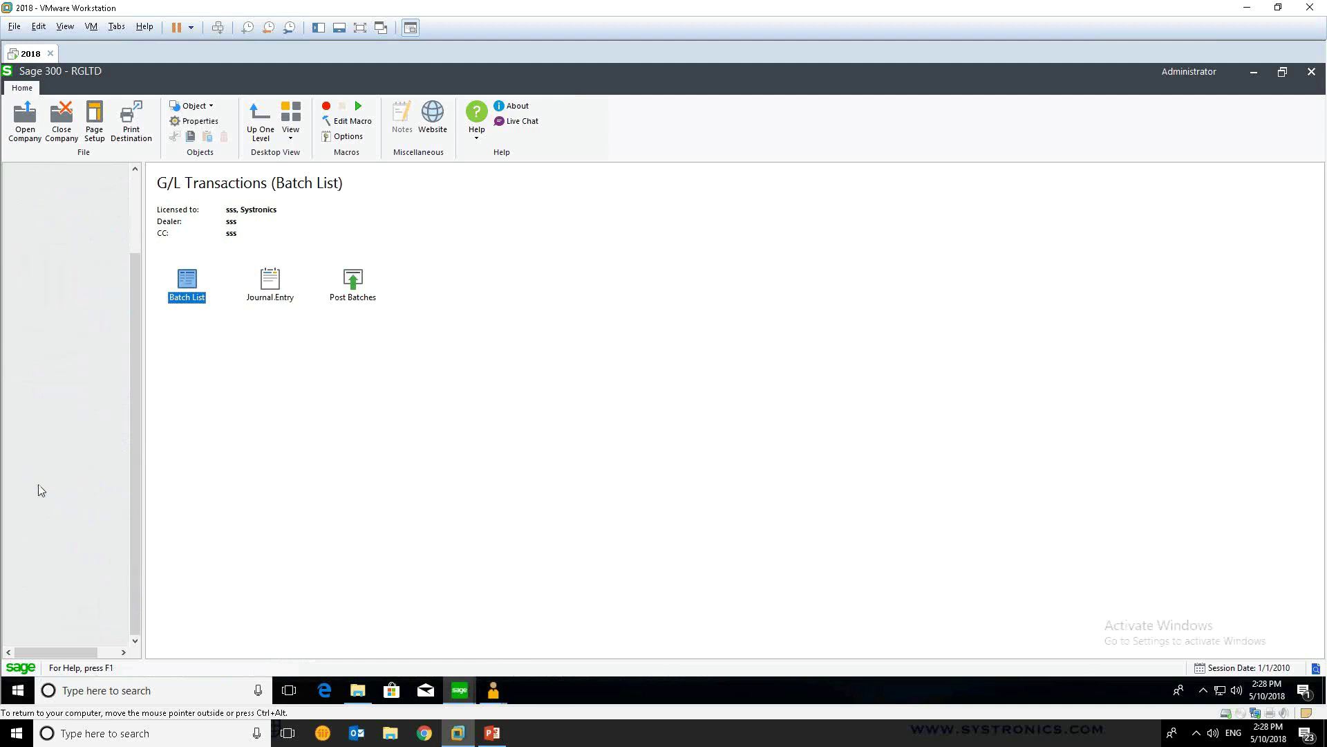
left_click(80, 619)
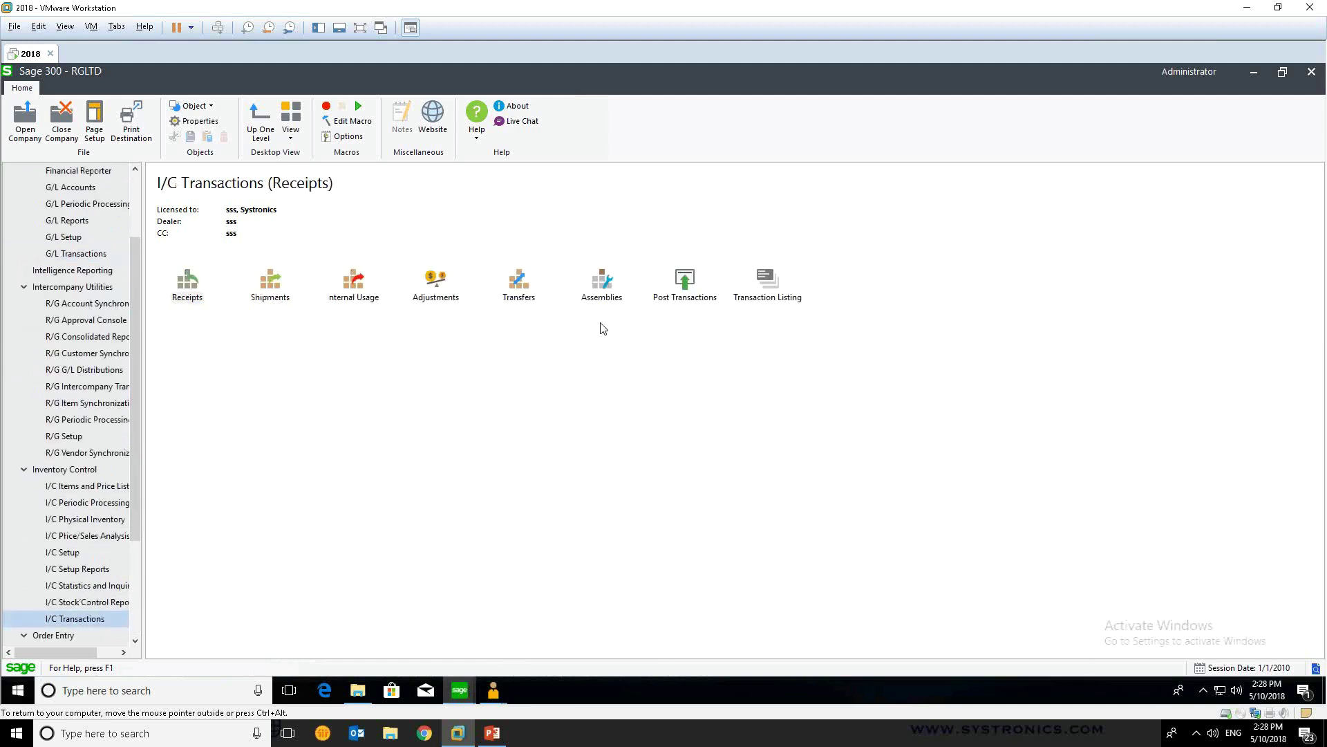
left_click(440, 289)
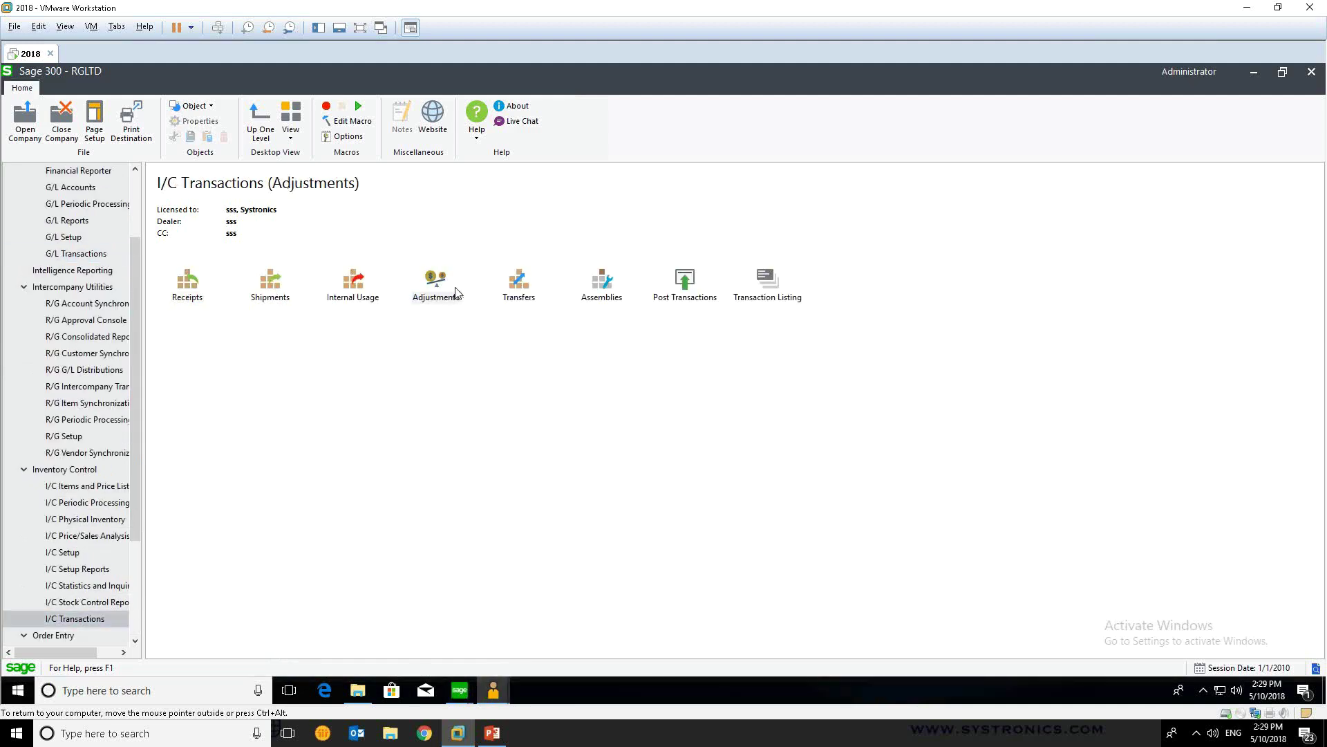
double_click(453, 292)
- Load the last inventory adjustment, review its item line and adjustment type, and close the window
left_click(683, 285)
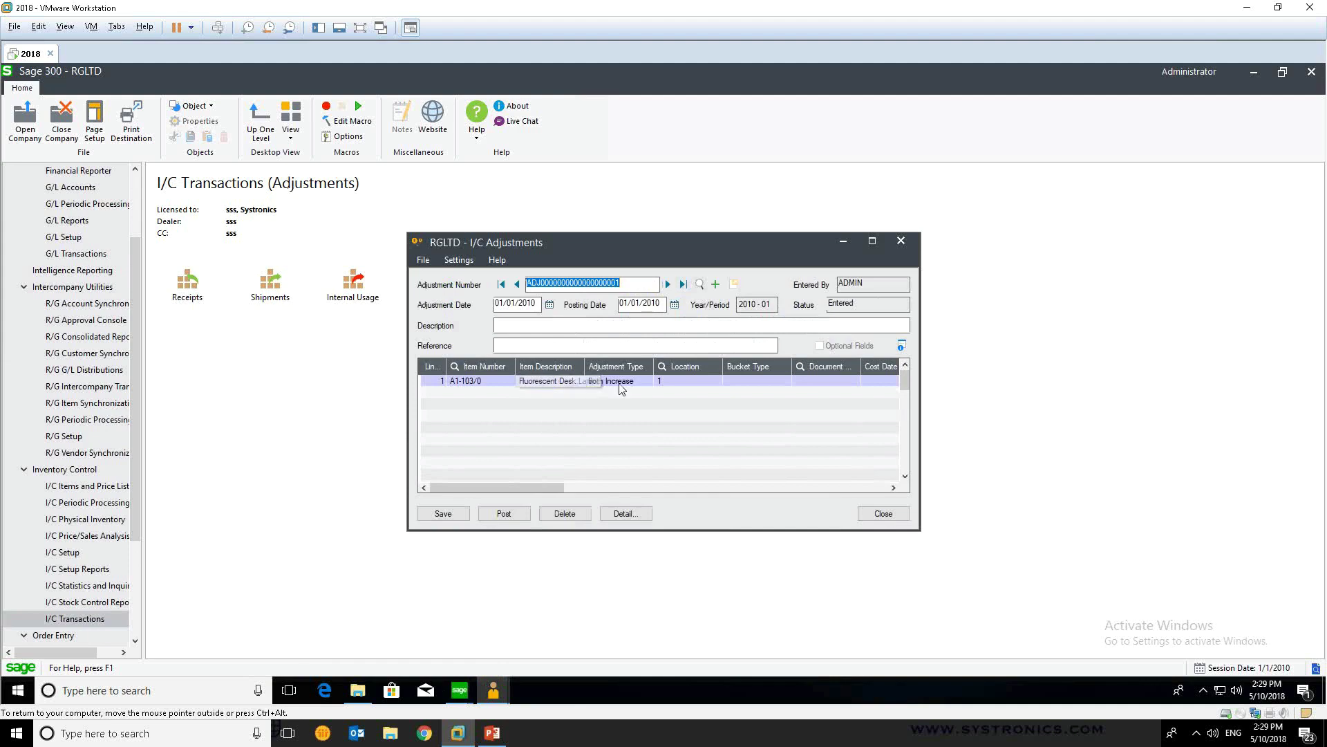
mouse_move(525, 486)
left_mouse_down()
mouse_move(558, 486)
mouse_move(537, 490)
left_mouse_up()
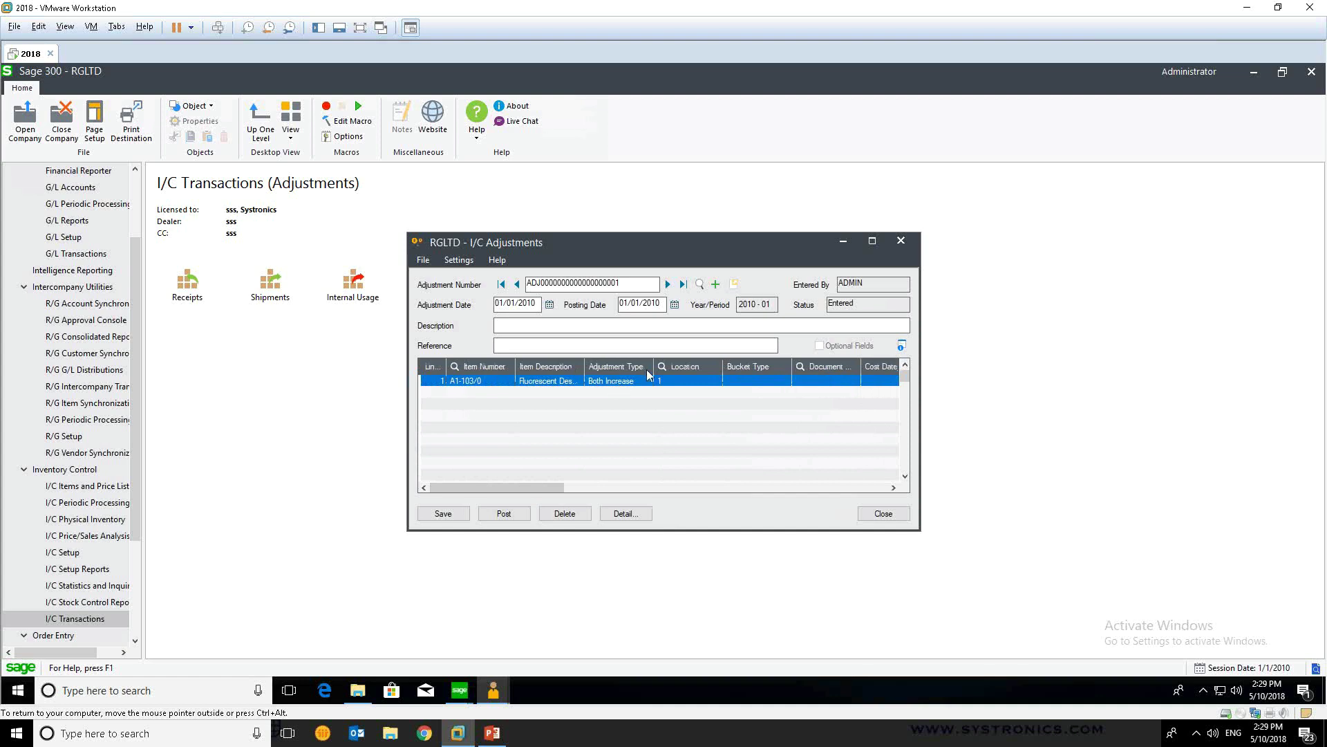
left_click(902, 241)
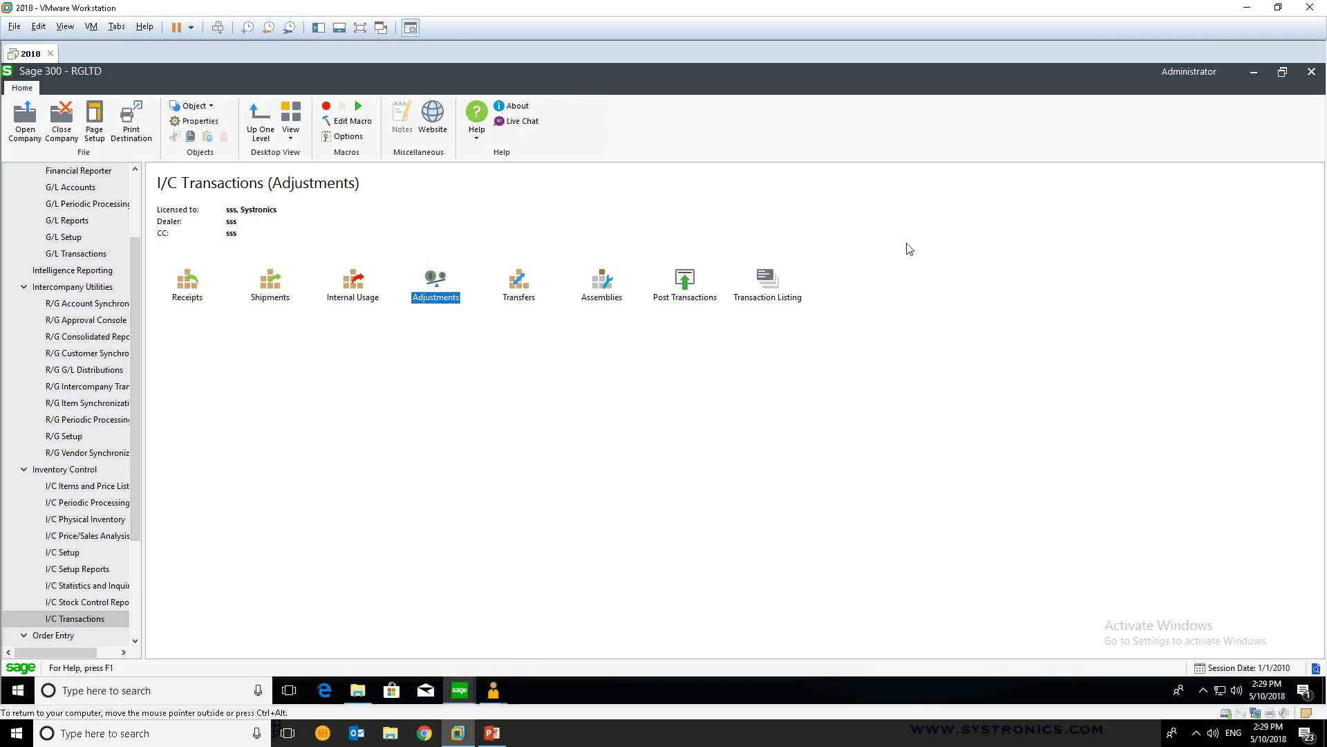